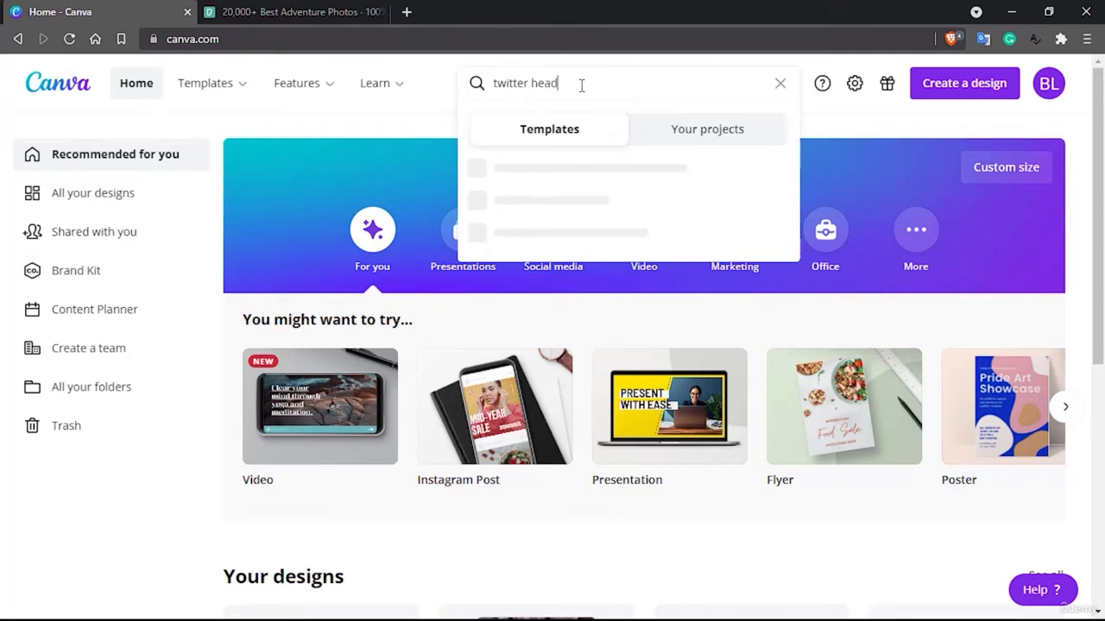
- Search the templates for "twitter header" and create a blank Twitter Header design
{"action": "type", "text": "er"}
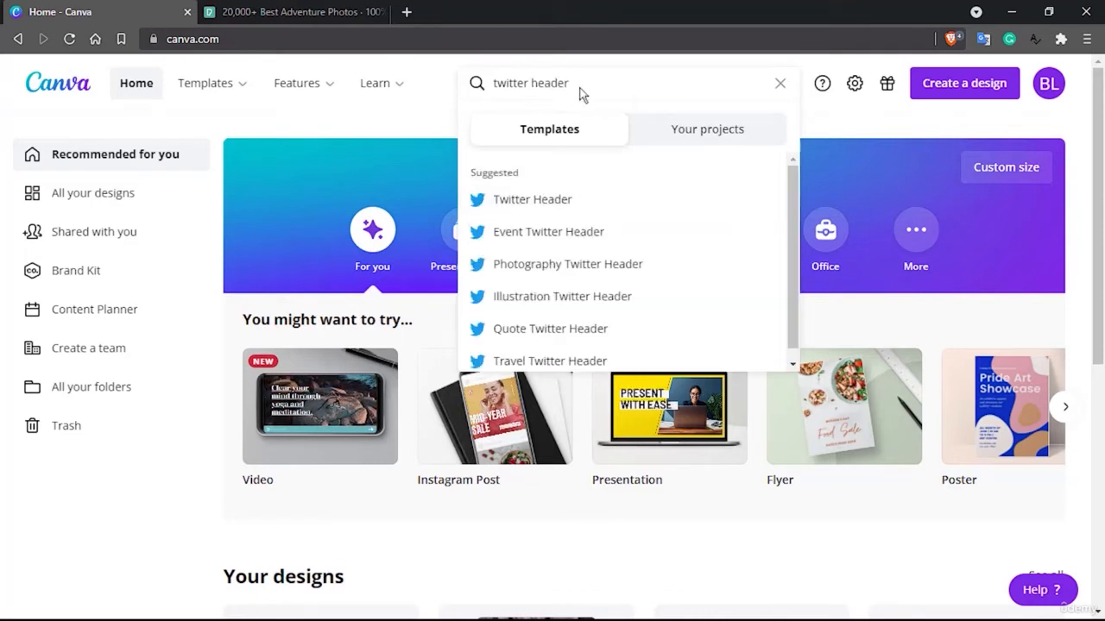
{"action": "left_click", "coordinate": [549, 200]}
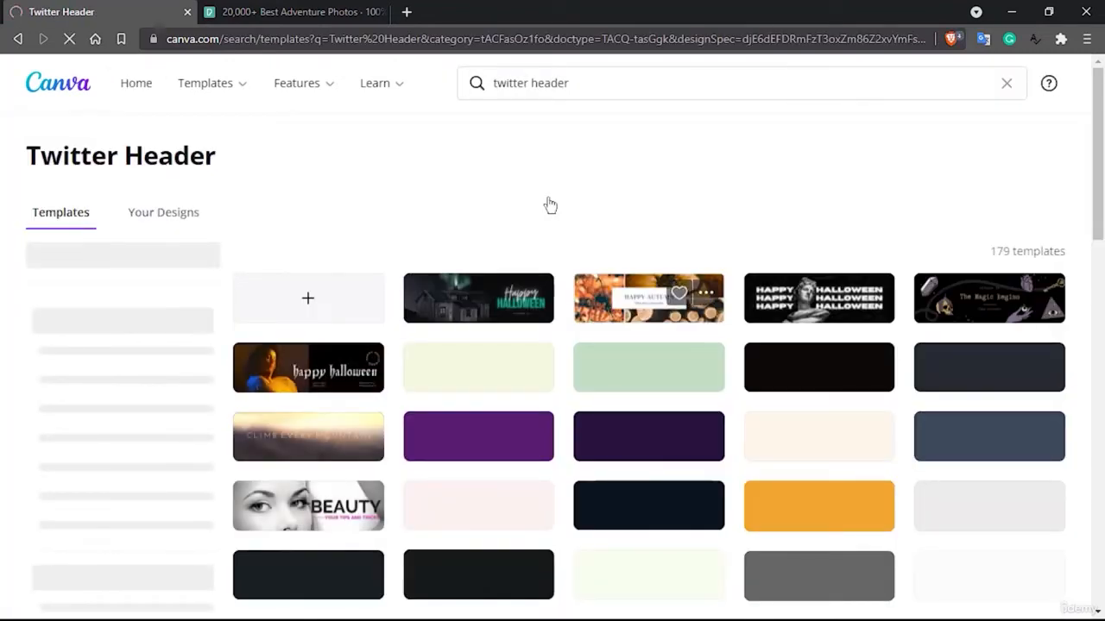
{"action": "scroll", "coordinate": [587, 449], "scroll_direction": "down", "scroll_amount": 3}
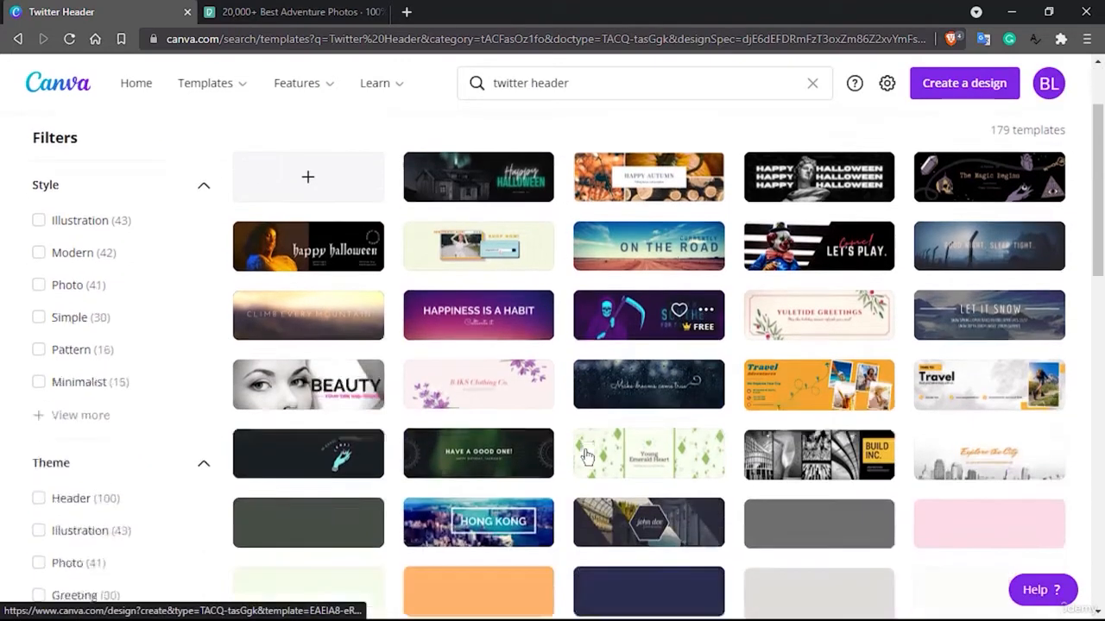
{"action": "scroll", "coordinate": [587, 456], "scroll_direction": "up", "scroll_amount": 2}
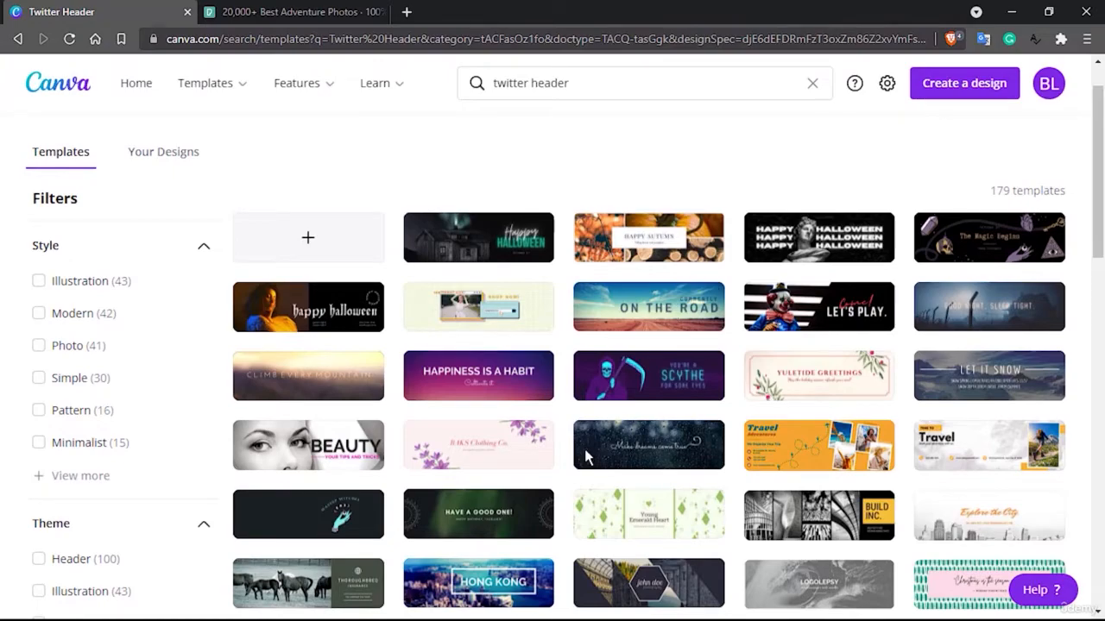
{"action": "left_click", "coordinate": [308, 239]}
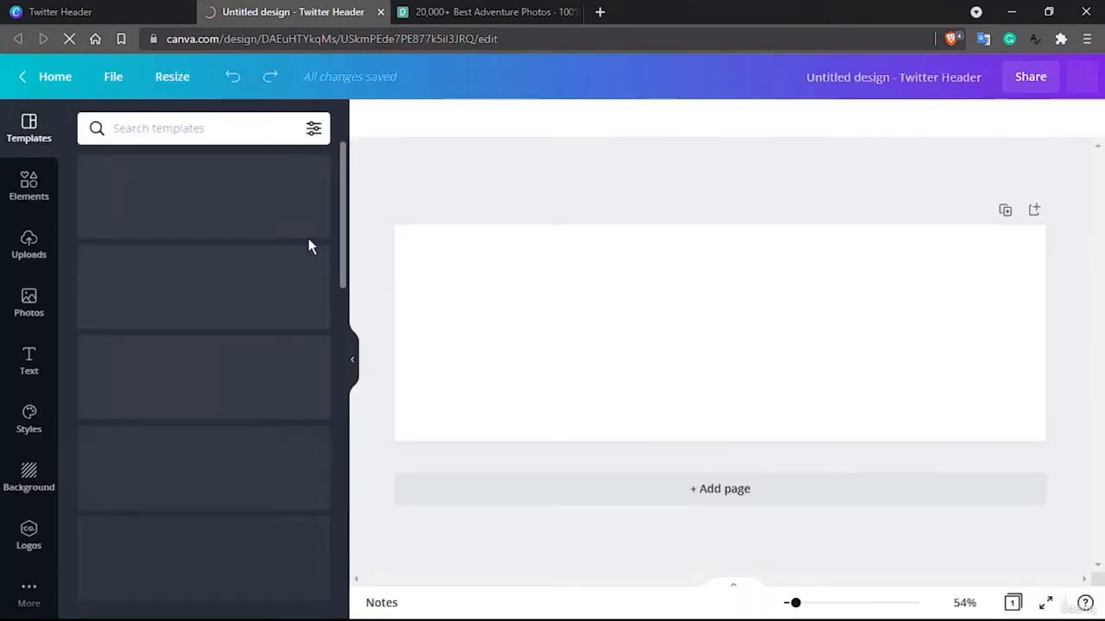
- Rename the untitled design as "twitter header- tutor"
{"action": "left_click", "coordinate": [741, 80]}
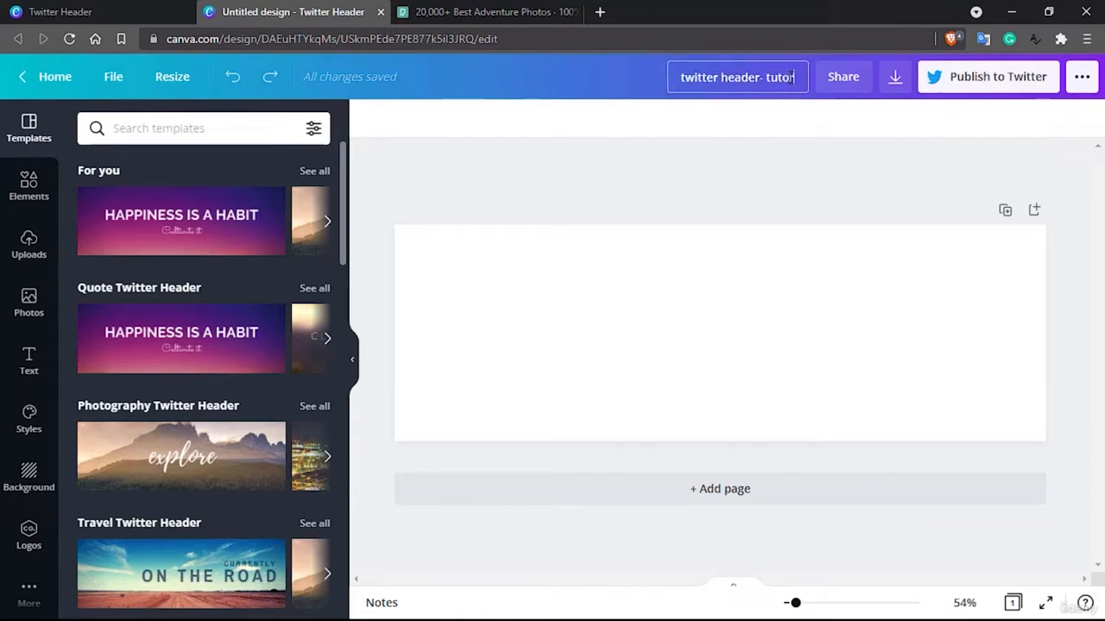
{"action": "key", "text": "Return"}
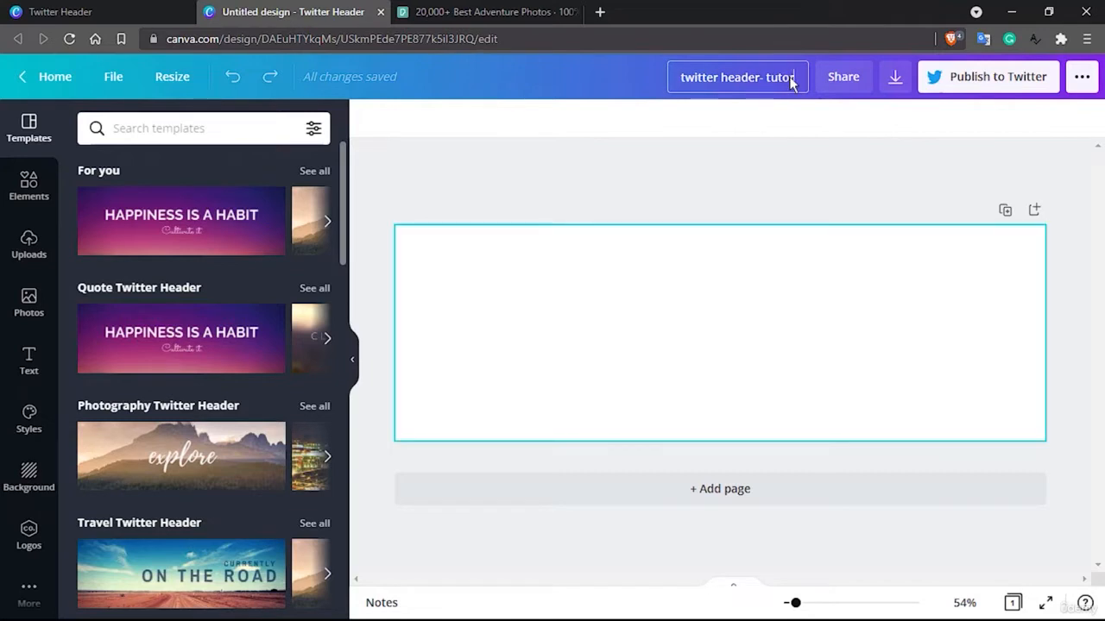
{"action": "left_click", "coordinate": [470, 234]}
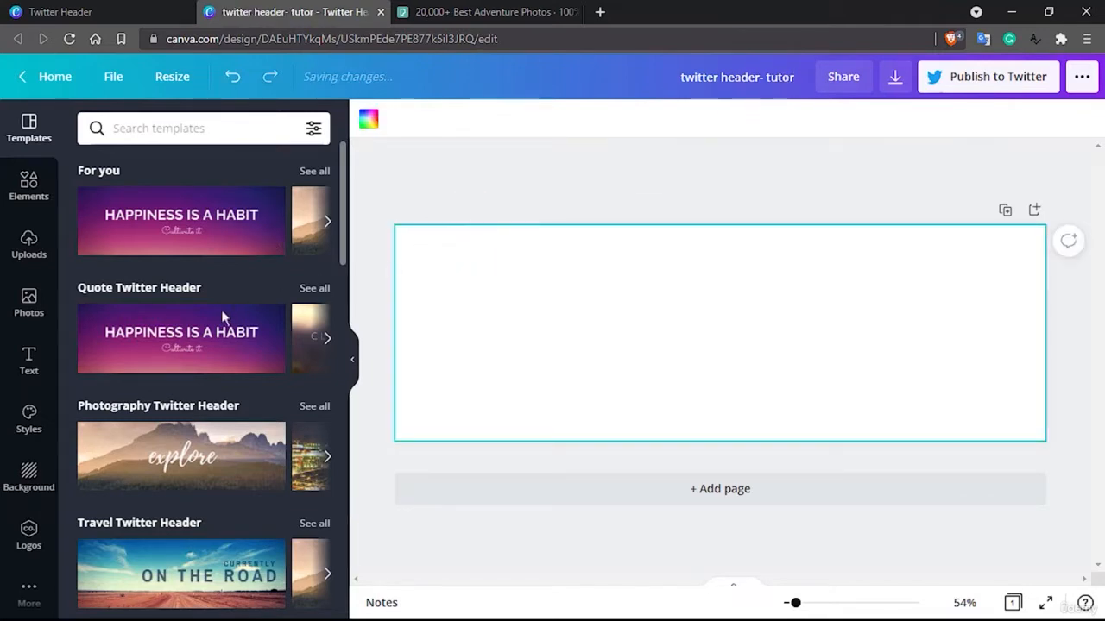
- Search the design elements library for "adventure"
{"action": "scroll", "coordinate": [166, 333], "scroll_direction": "down", "scroll_amount": 1}
{"action": "scroll", "coordinate": [167, 330], "scroll_direction": "up", "scroll_amount": 1}
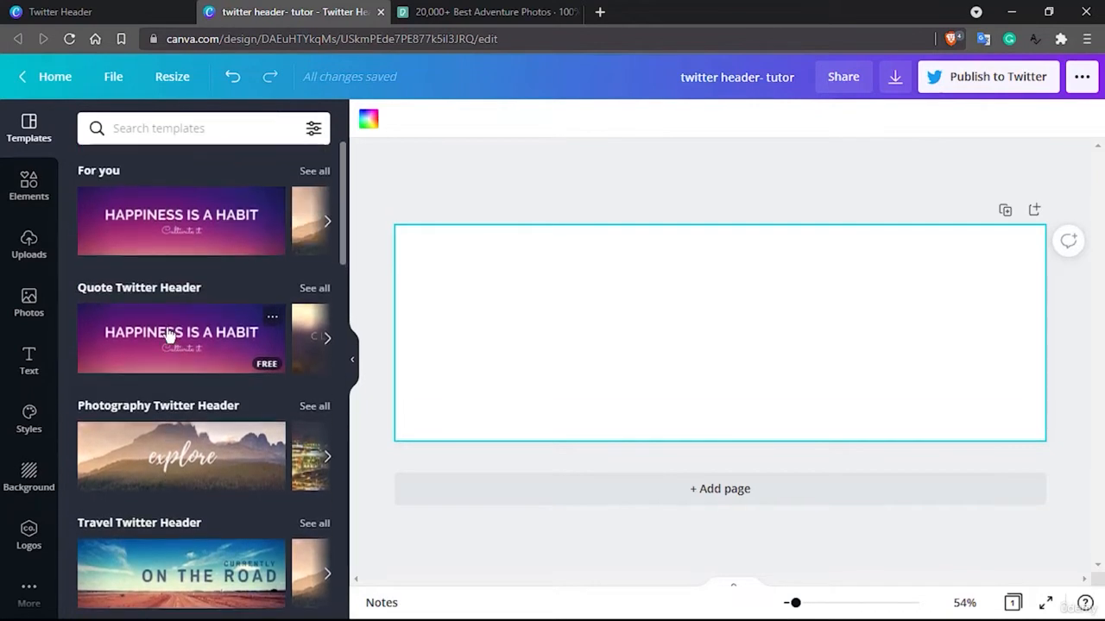
{"action": "left_click", "coordinate": [28, 186]}
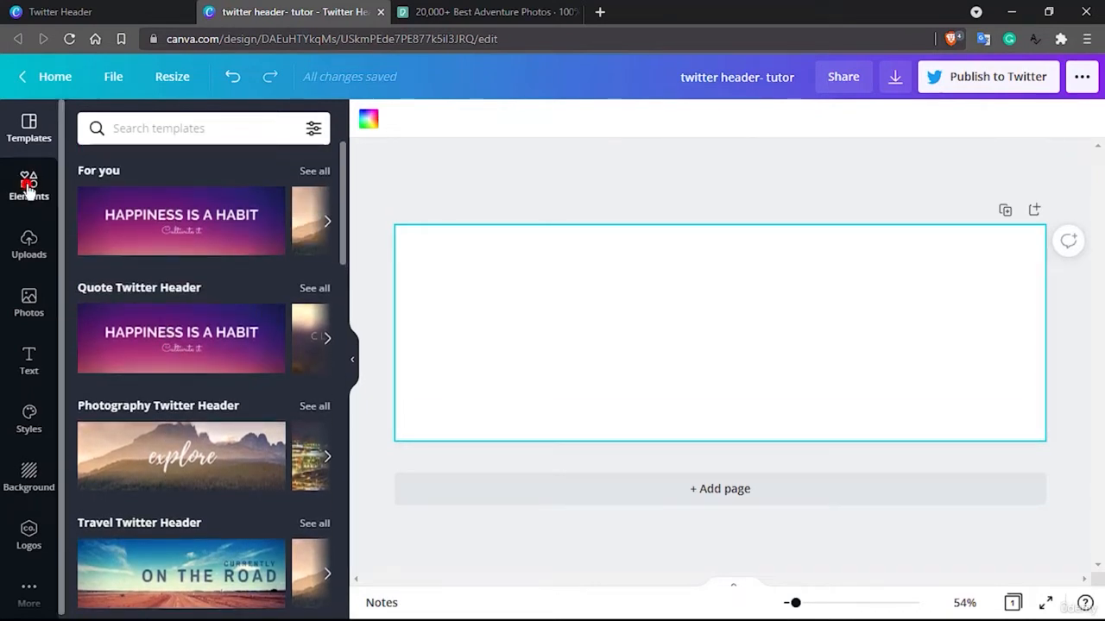
{"action": "left_click", "coordinate": [144, 127]}
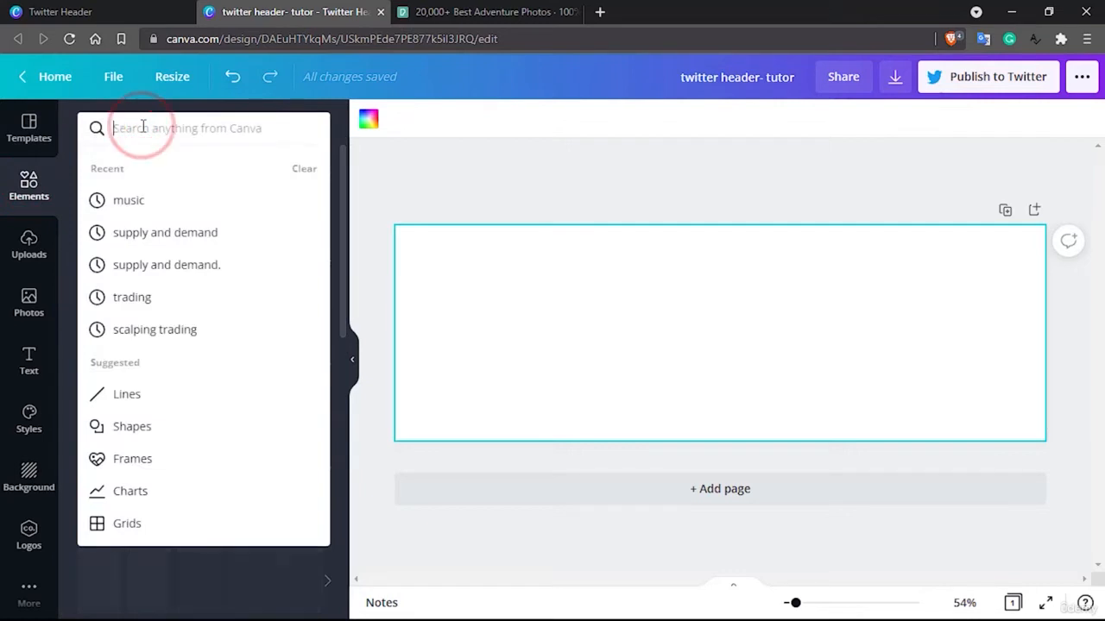
{"action": "type", "text": "adventure"}
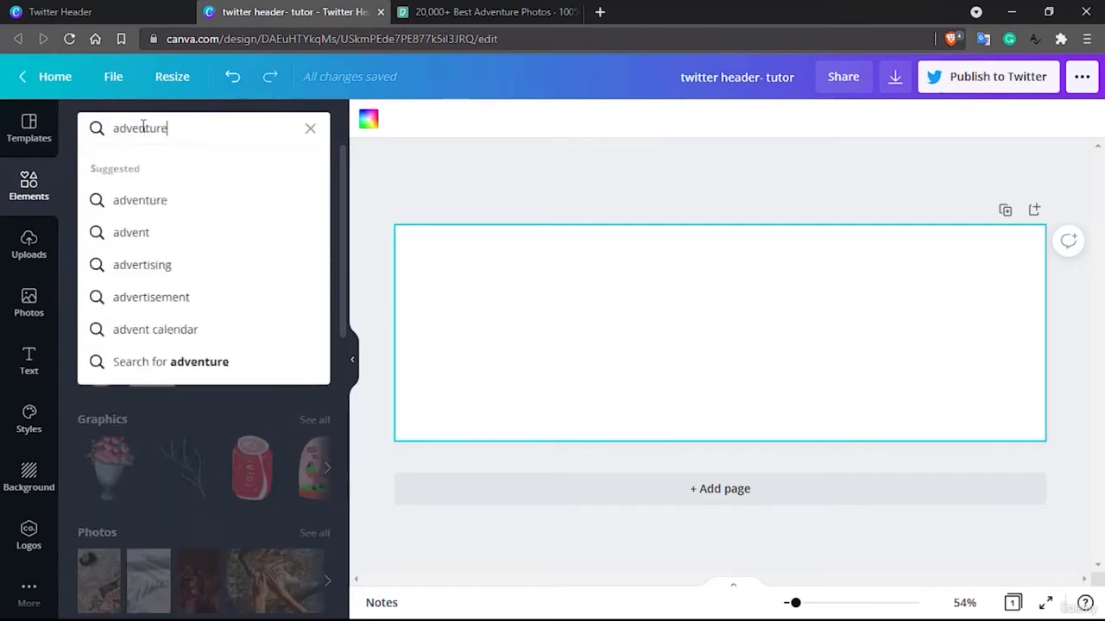
{"action": "key", "text": "Return"}
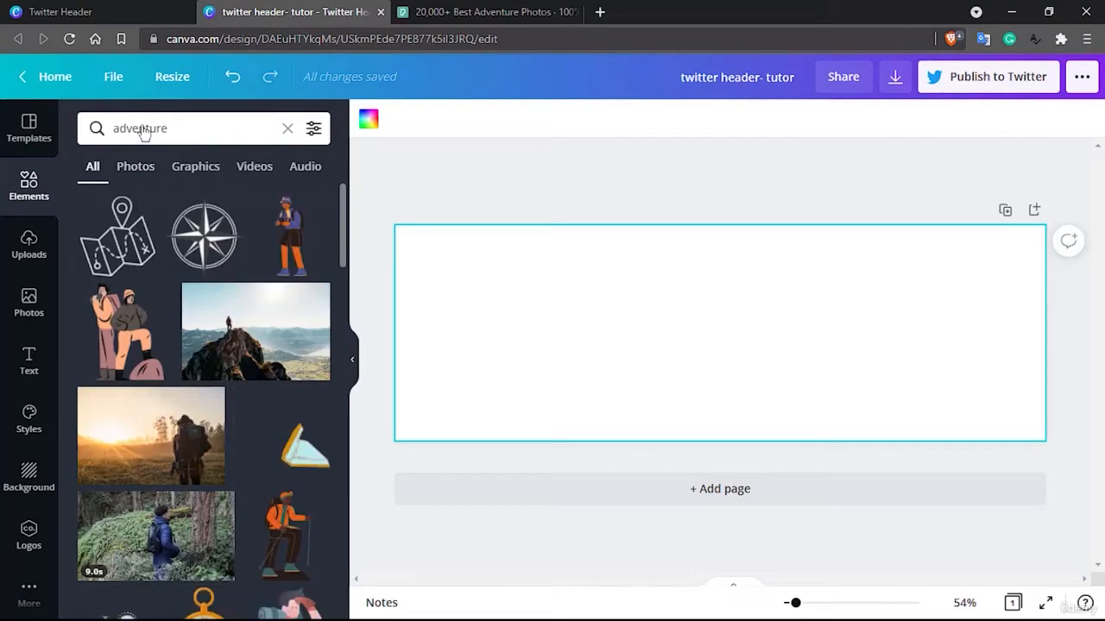
- Limit the adventure results to photos and look through them for a suitable header background
{"action": "scroll", "coordinate": [164, 259], "scroll_direction": "down", "scroll_amount": 3}
{"action": "scroll", "coordinate": [184, 365], "scroll_direction": "up", "scroll_amount": 2}
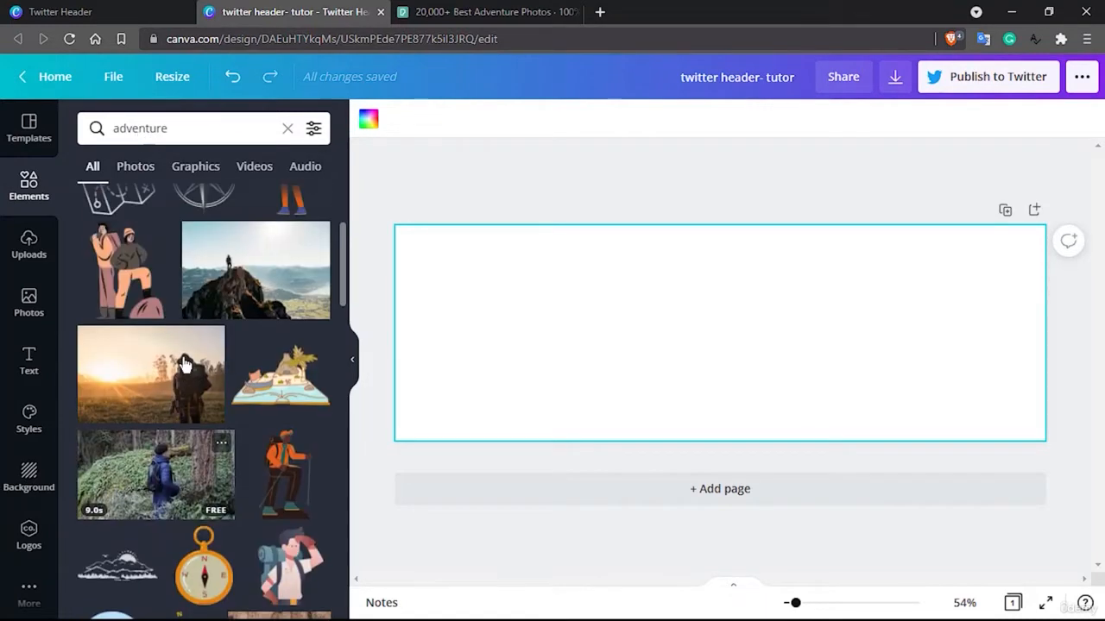
{"action": "scroll", "coordinate": [184, 365], "scroll_direction": "up", "scroll_amount": 1}
{"action": "left_click", "coordinate": [135, 165]}
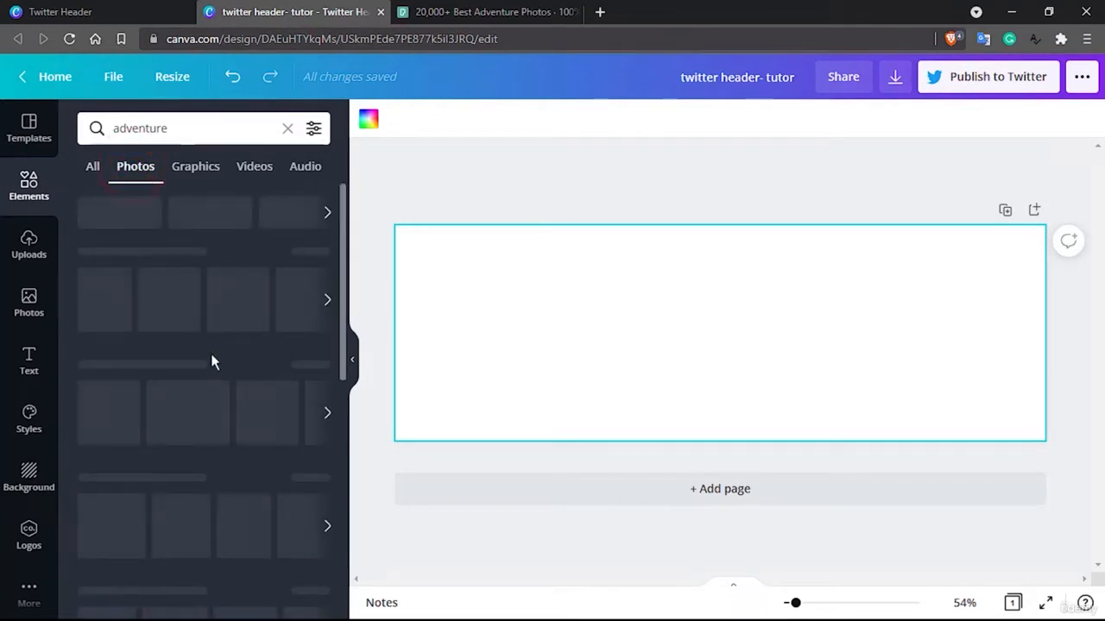
{"action": "scroll", "coordinate": [213, 360], "scroll_direction": "down", "scroll_amount": 5}
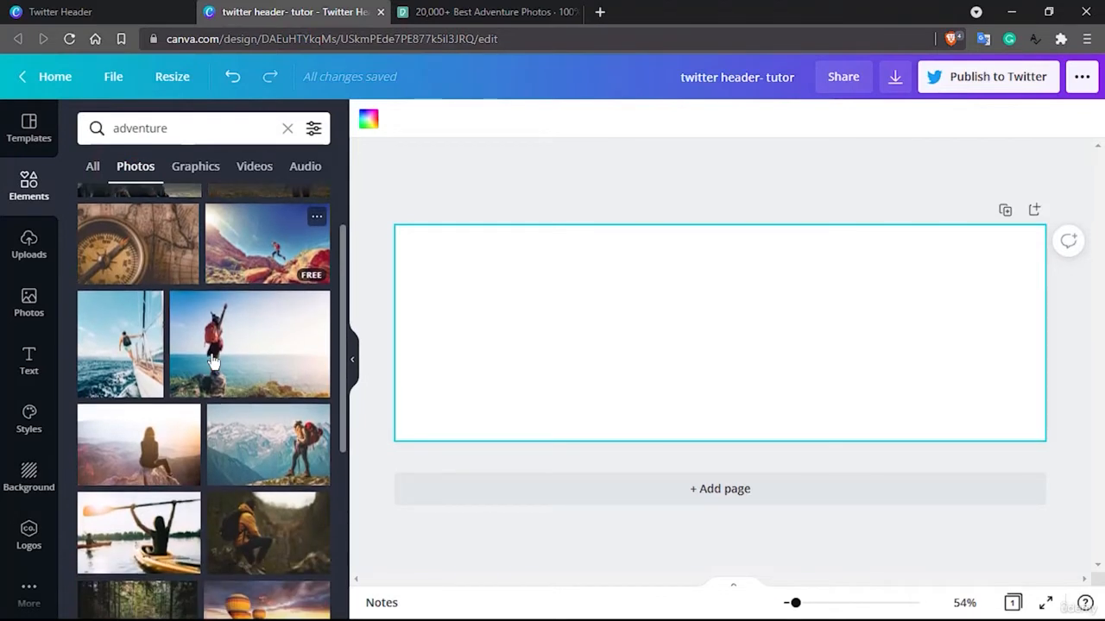
{"action": "scroll", "coordinate": [213, 361], "scroll_direction": "down", "scroll_amount": 5}
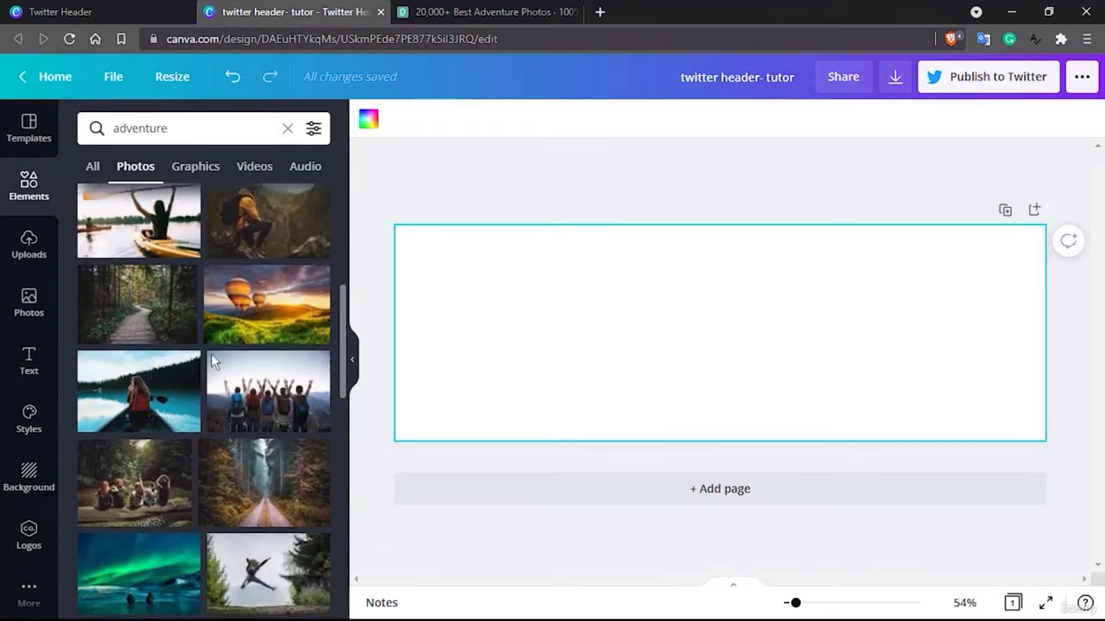
{"action": "scroll", "coordinate": [211, 361], "scroll_direction": "down", "scroll_amount": 6}
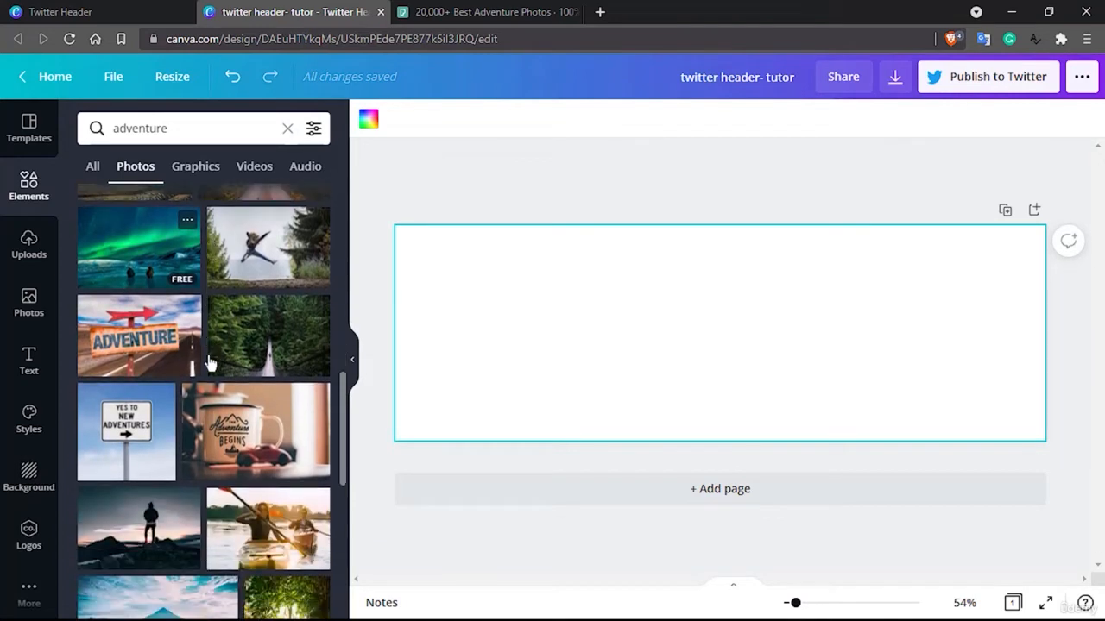
{"action": "scroll", "coordinate": [212, 364], "scroll_direction": "down", "scroll_amount": 1}
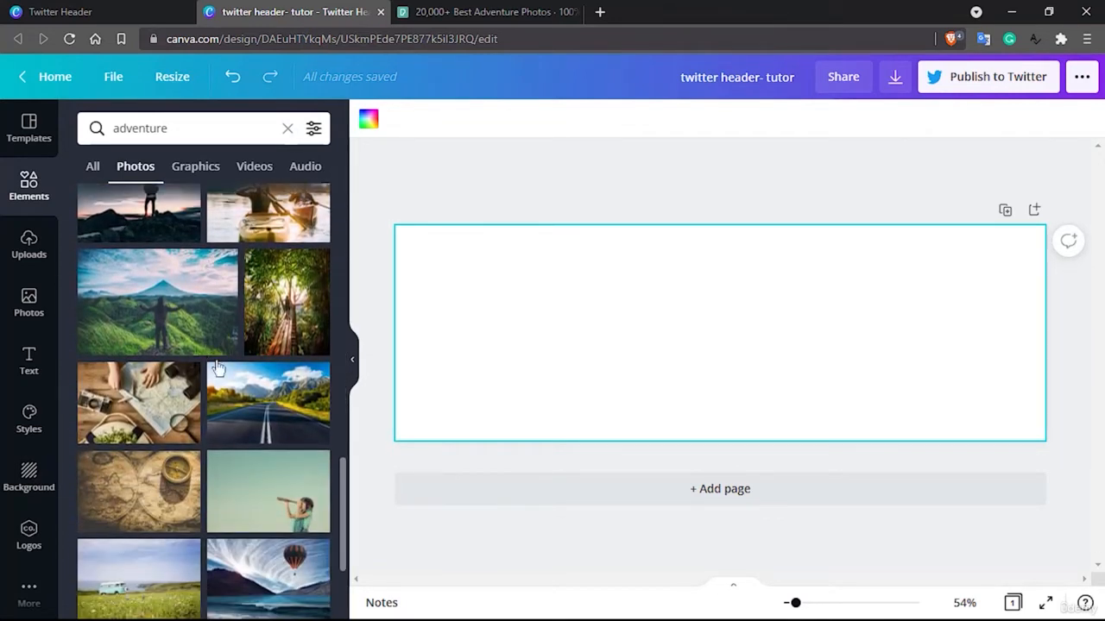
{"action": "scroll", "coordinate": [291, 414], "scroll_direction": "down", "scroll_amount": 3}
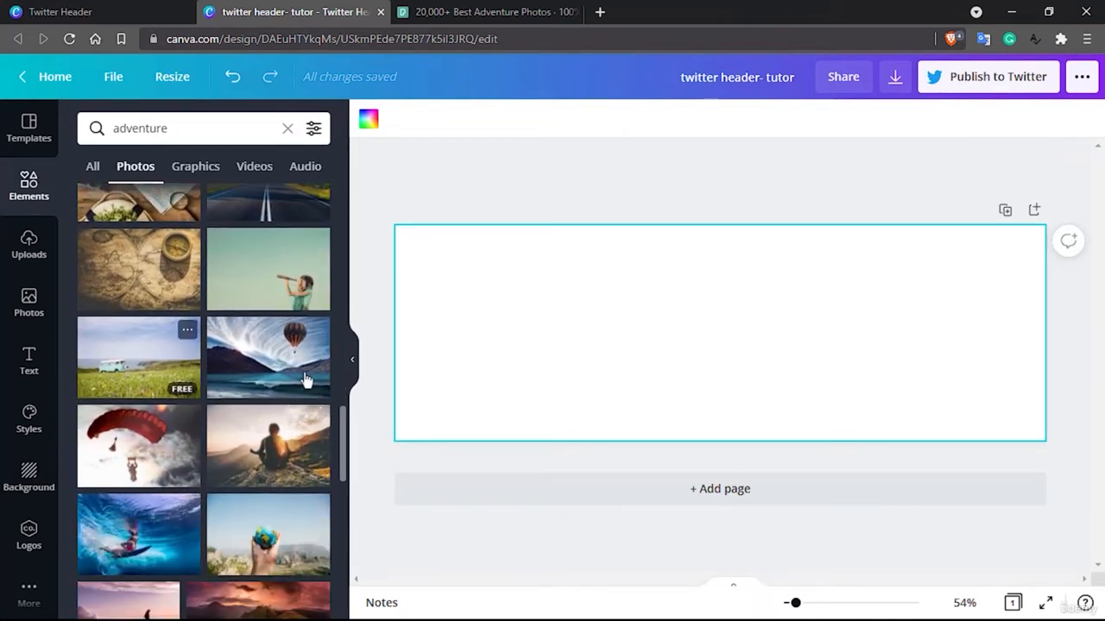
- Switch to the Pexels adventure results and open the drone photo of a vehicle driving on a long highway
{"action": "left_click", "coordinate": [457, 11]}
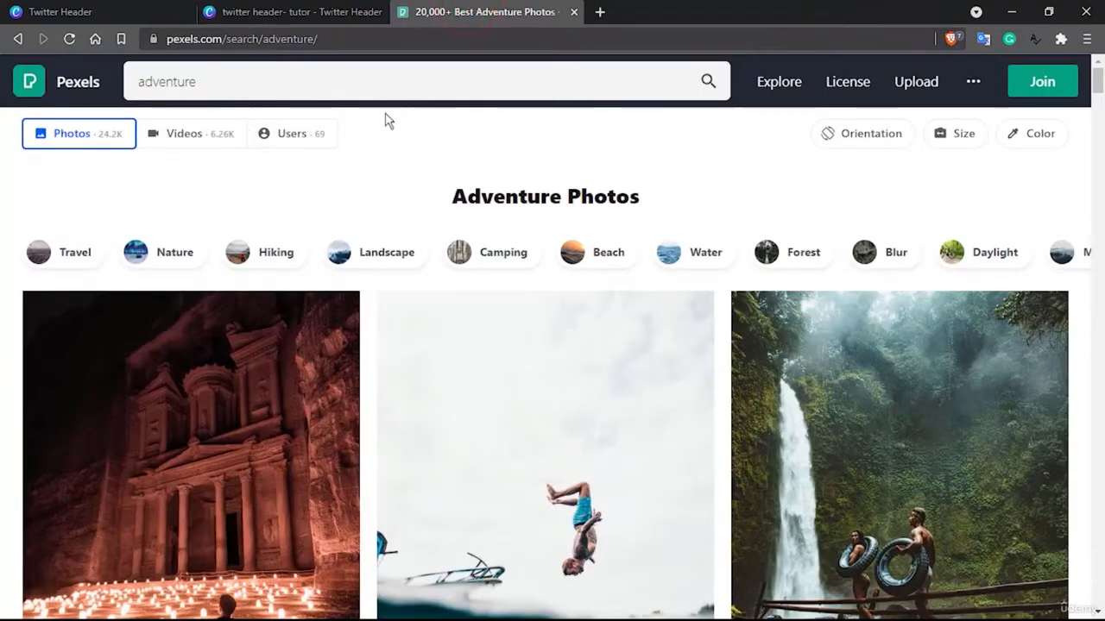
{"action": "scroll", "coordinate": [246, 308], "scroll_direction": "down", "scroll_amount": 8}
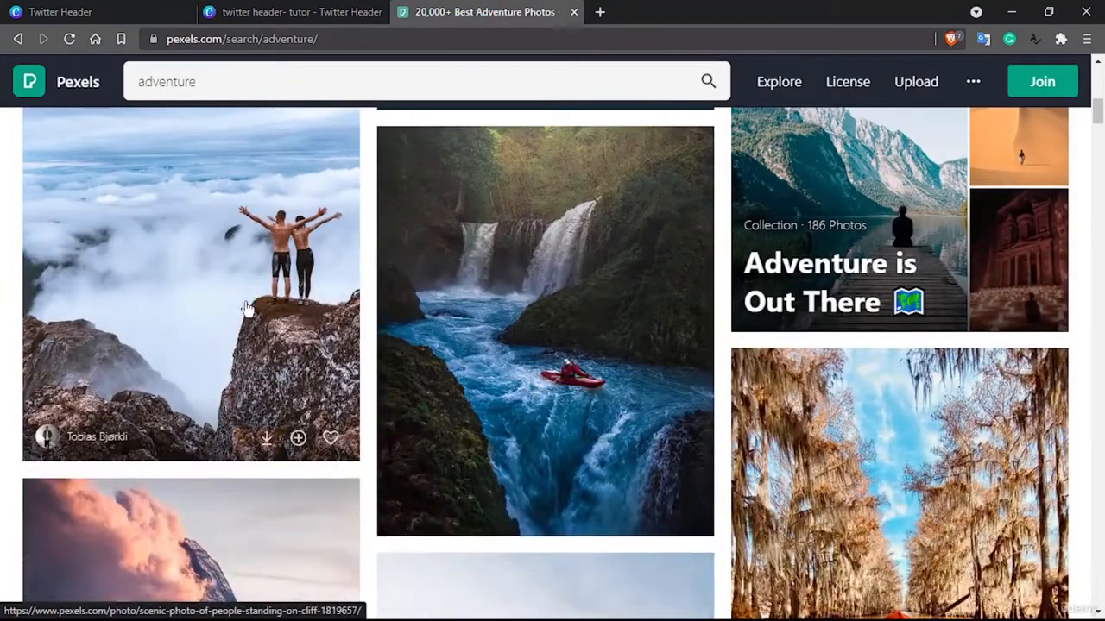
{"action": "scroll", "coordinate": [493, 340], "scroll_direction": "down", "scroll_amount": 5}
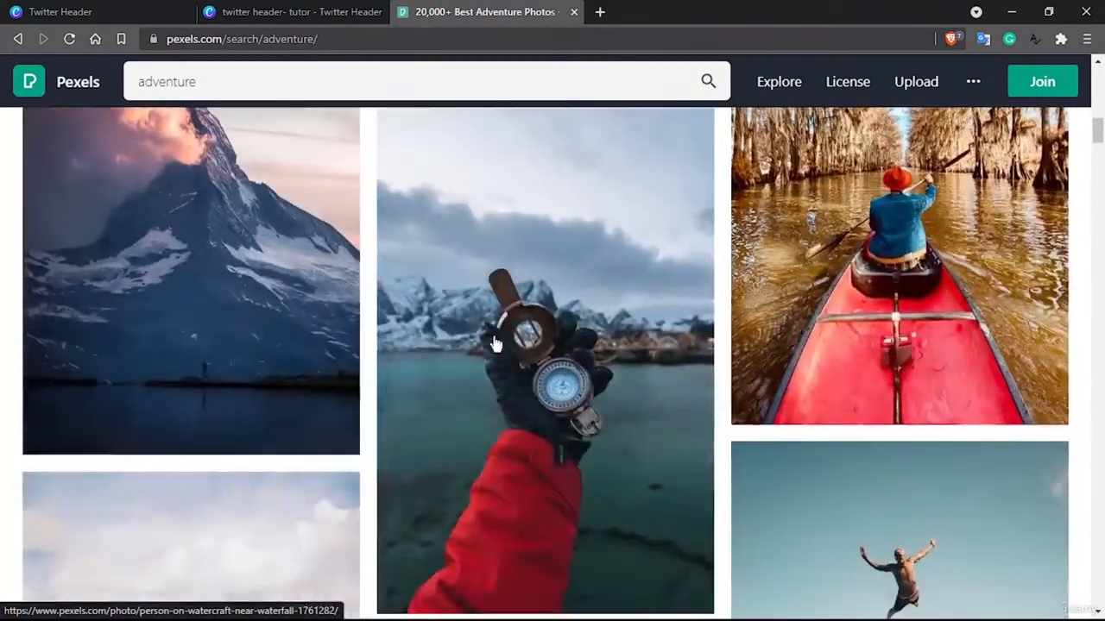
{"action": "scroll", "coordinate": [496, 344], "scroll_direction": "down", "scroll_amount": 3}
{"action": "scroll", "coordinate": [495, 343], "scroll_direction": "down", "scroll_amount": 2}
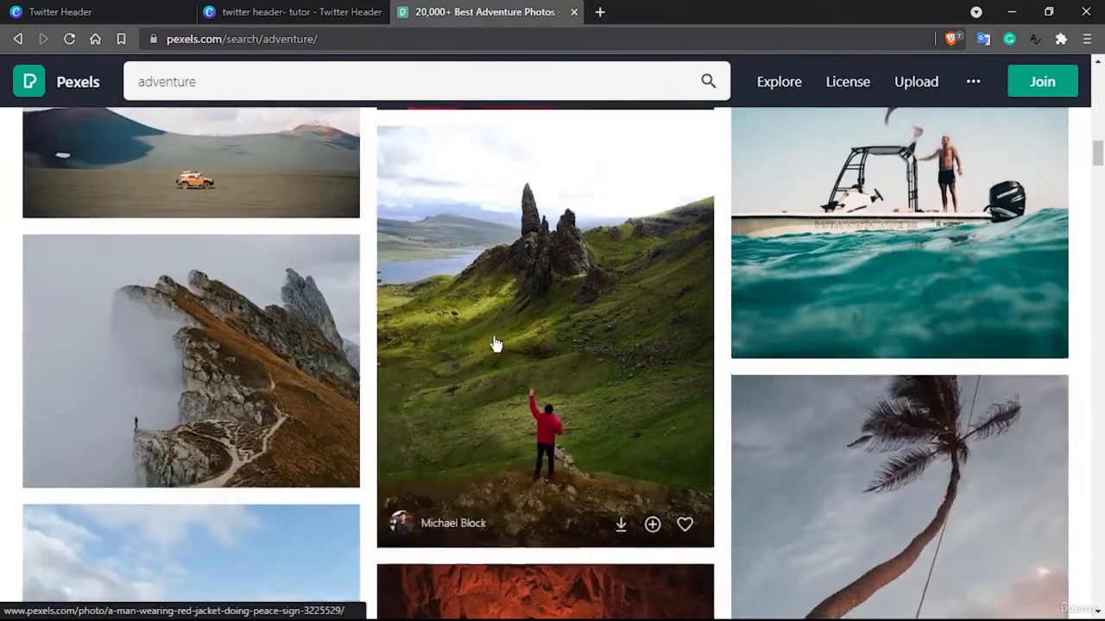
{"action": "scroll", "coordinate": [495, 344], "scroll_direction": "down", "scroll_amount": 6}
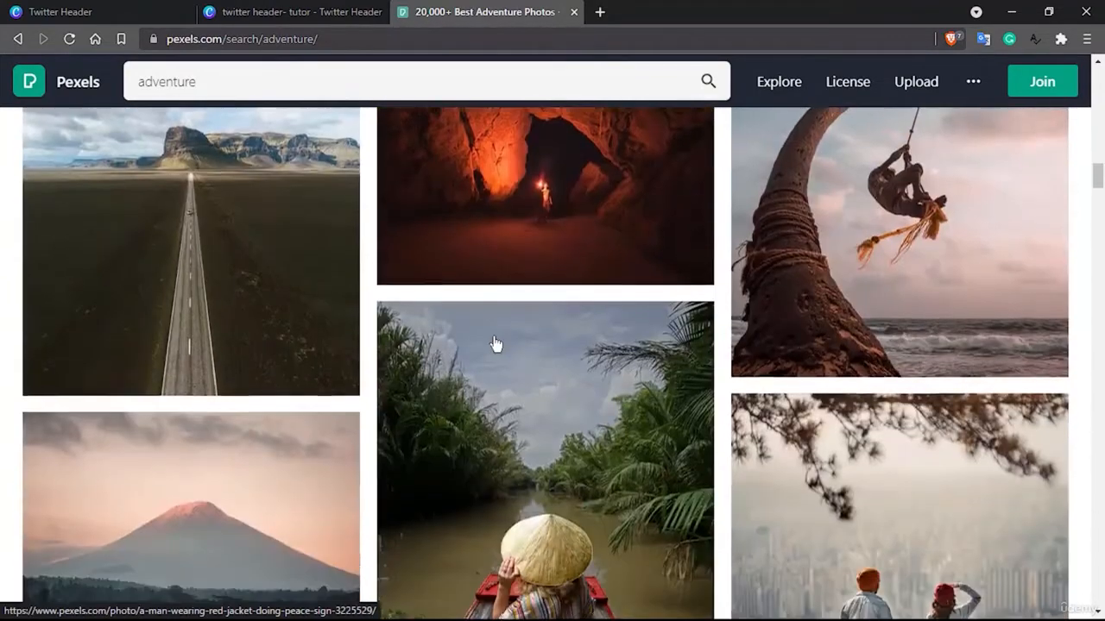
{"action": "scroll", "coordinate": [496, 343], "scroll_direction": "up", "scroll_amount": 3}
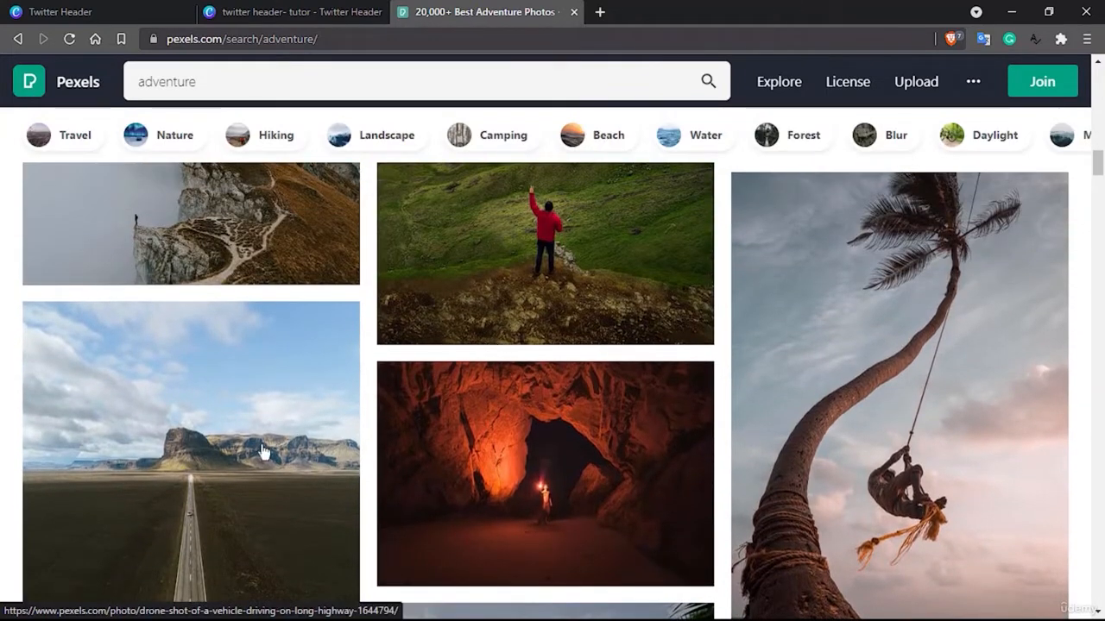
{"action": "left_click", "coordinate": [234, 464]}
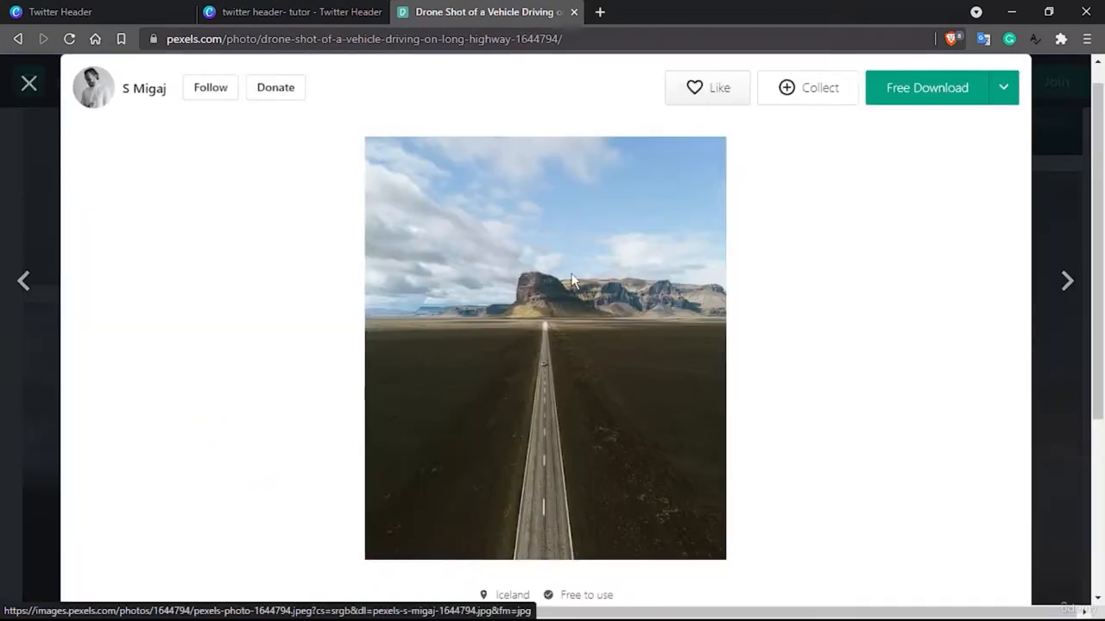
- Download the highway photo for free and save it as a JPG in the Downloads folder
{"action": "left_click", "coordinate": [909, 90]}
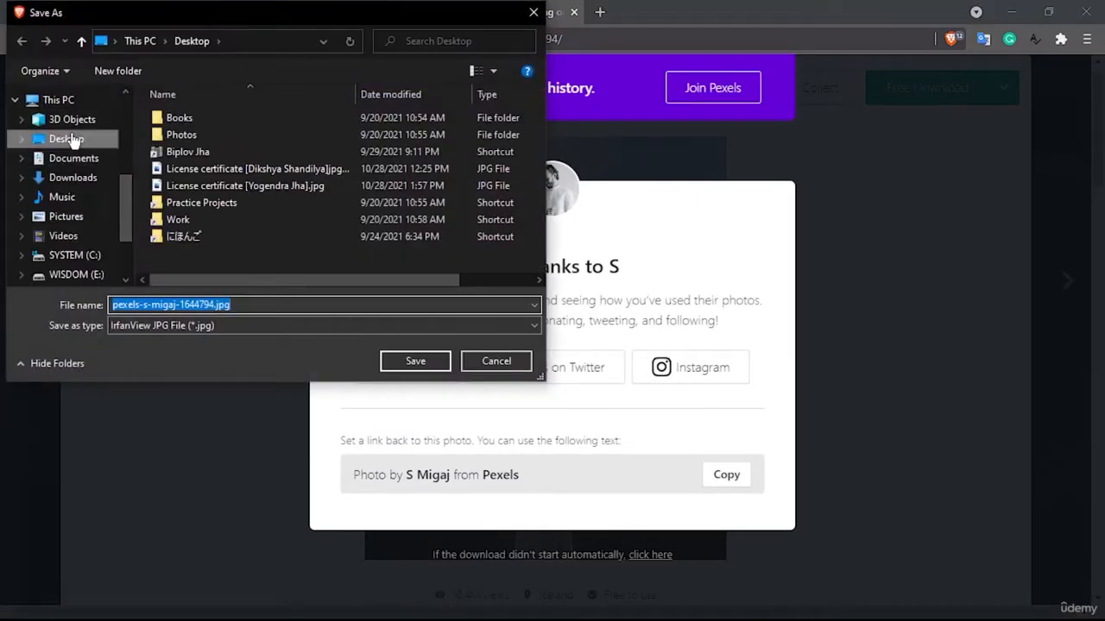
{"action": "left_click", "coordinate": [81, 177]}
{"action": "left_click", "coordinate": [434, 362]}
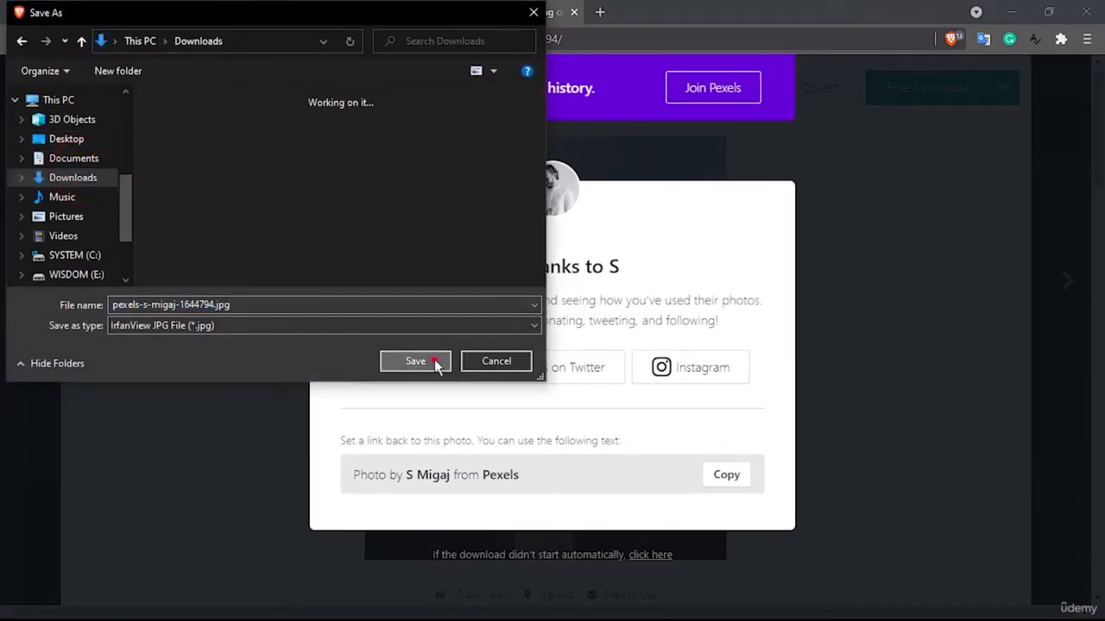
- Return to the Canva header design and upload the downloaded highway photo to its media library
{"action": "left_click", "coordinate": [276, 10]}
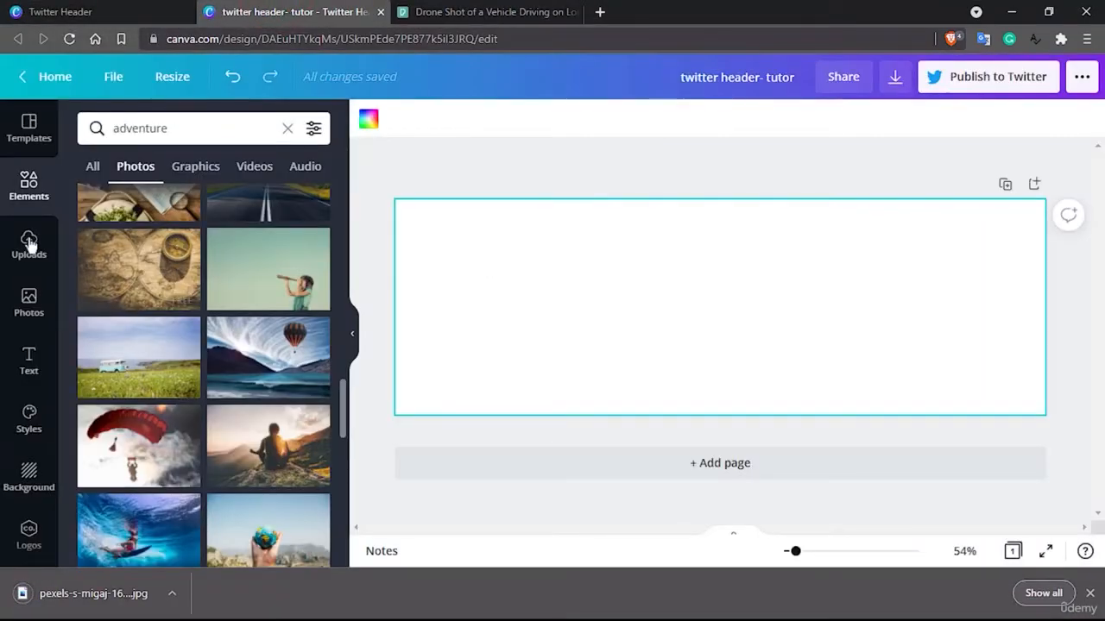
{"action": "left_click", "coordinate": [28, 245]}
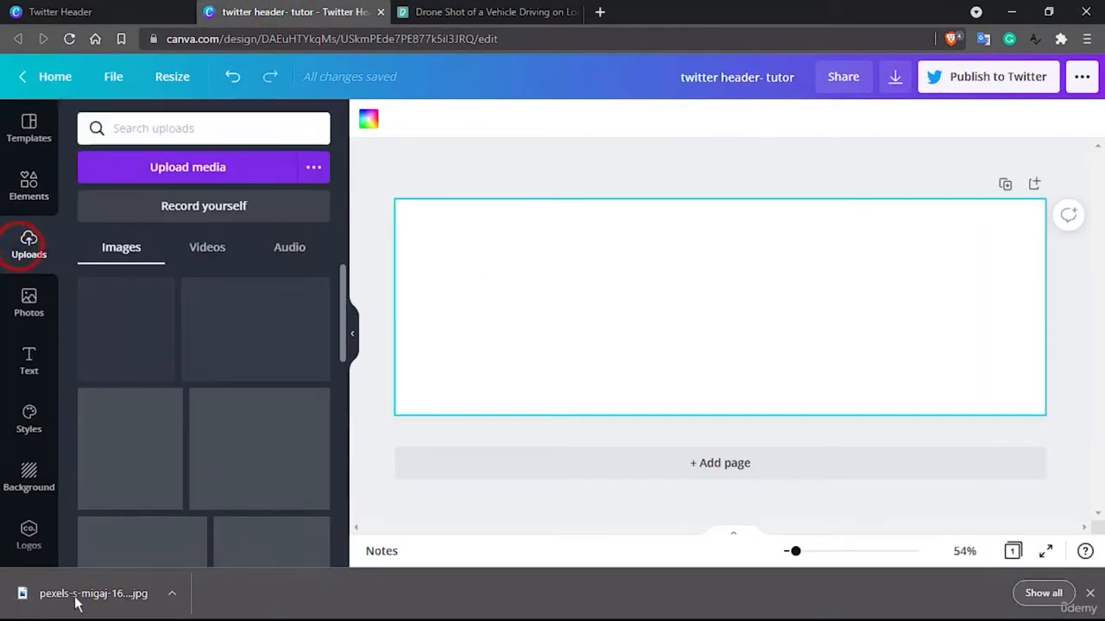
{"action": "left_click_drag", "start_coordinate": [76, 604], "coordinate": [338, 321]}
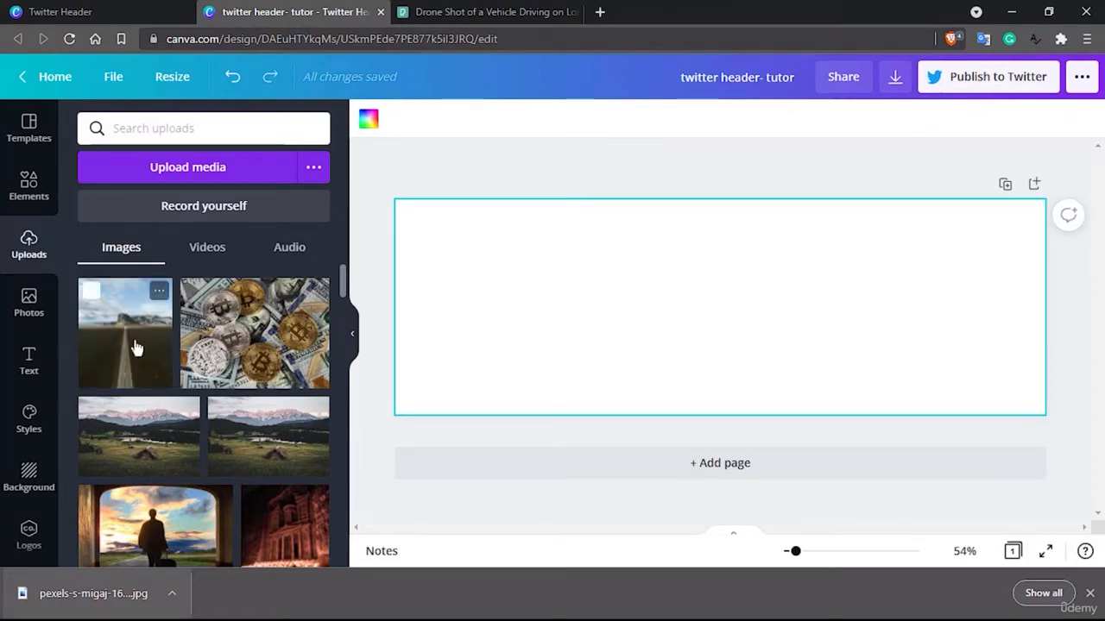
- Set the uploaded highway photo as the header background and reposition its crop to show the sky, the mountain and the road's far end
{"action": "left_click_drag", "start_coordinate": [135, 347], "coordinate": [408, 238]}
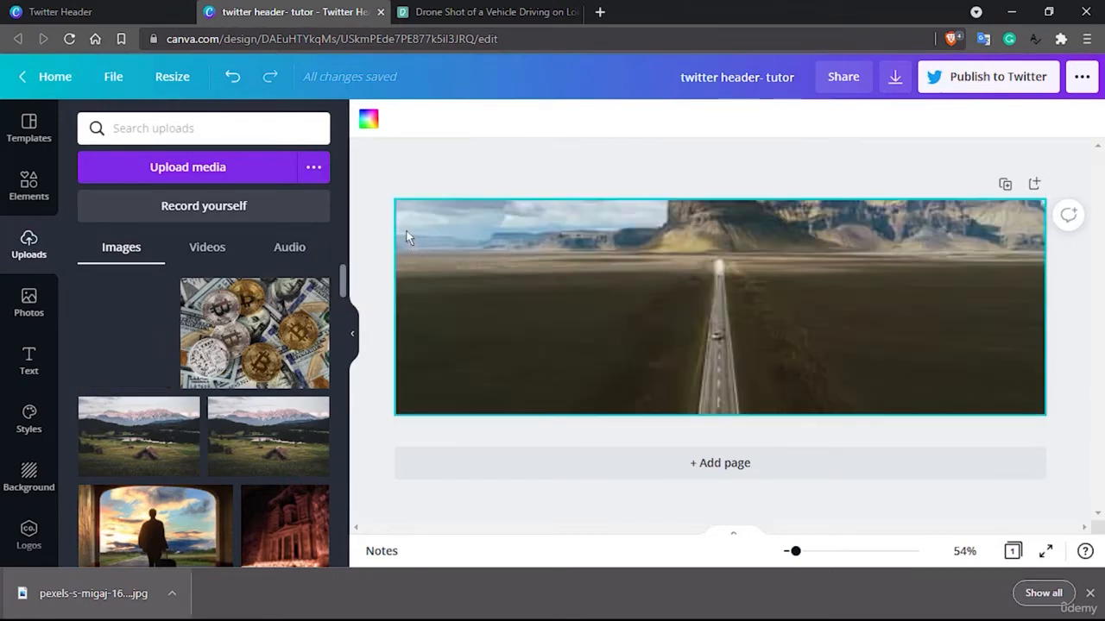
{"action": "double_click", "coordinate": [834, 291]}
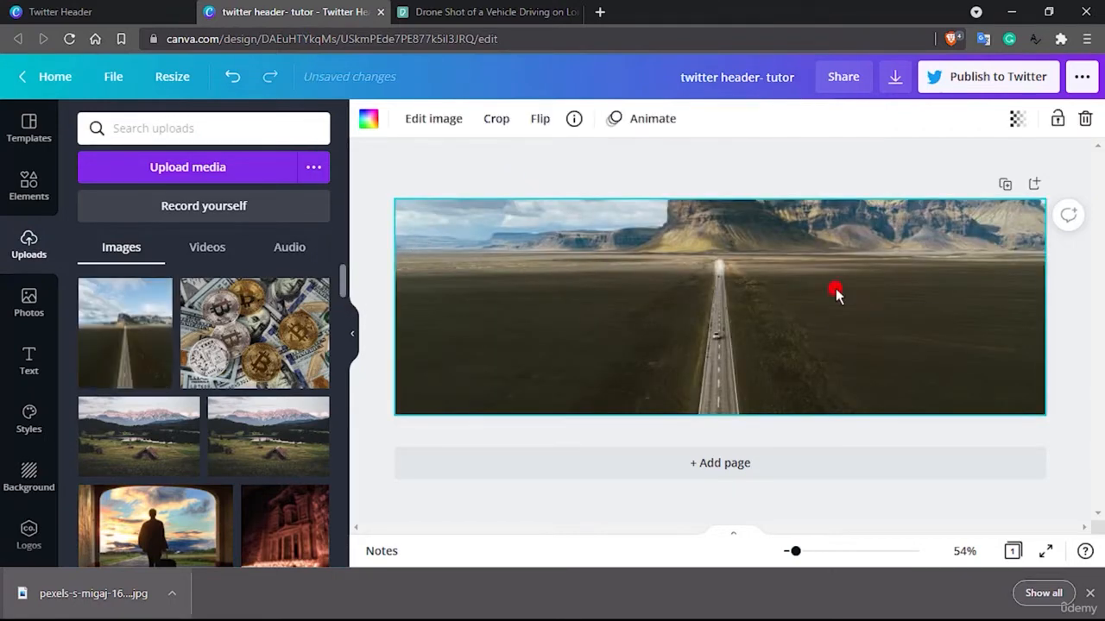
{"action": "left_click_drag", "start_coordinate": [839, 359], "coordinate": [846, 387]}
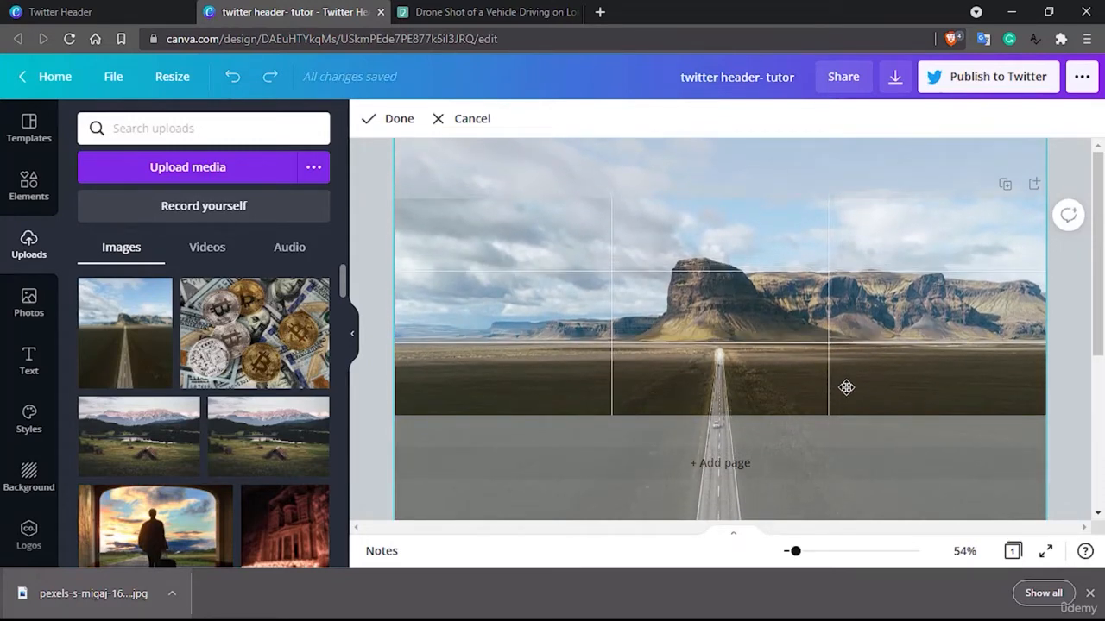
{"action": "left_click", "coordinate": [393, 120]}
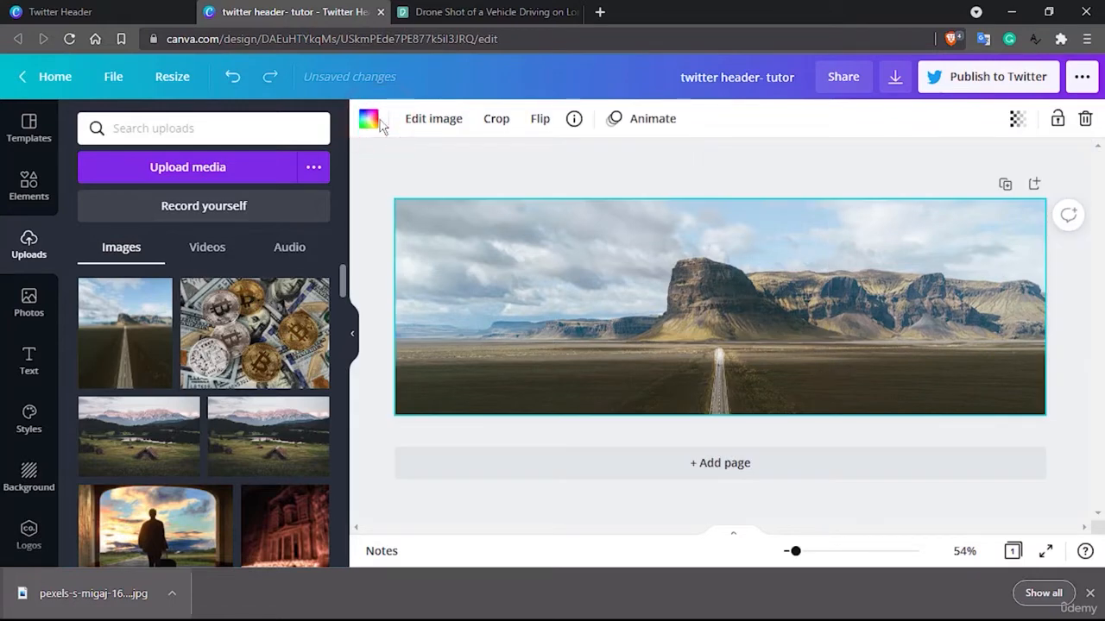
- Open the full set of image adjustments for the background photo and set its Blur to 8
{"action": "left_click", "coordinate": [425, 125]}
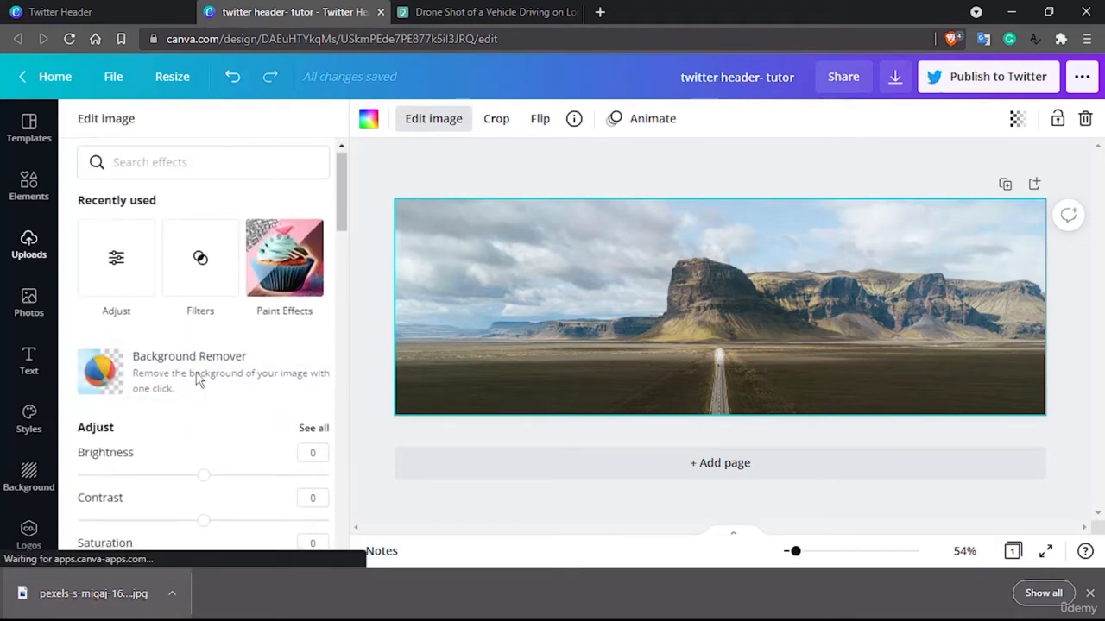
{"action": "scroll", "coordinate": [194, 345], "scroll_direction": "down", "scroll_amount": 3}
{"action": "left_click", "coordinate": [311, 271]}
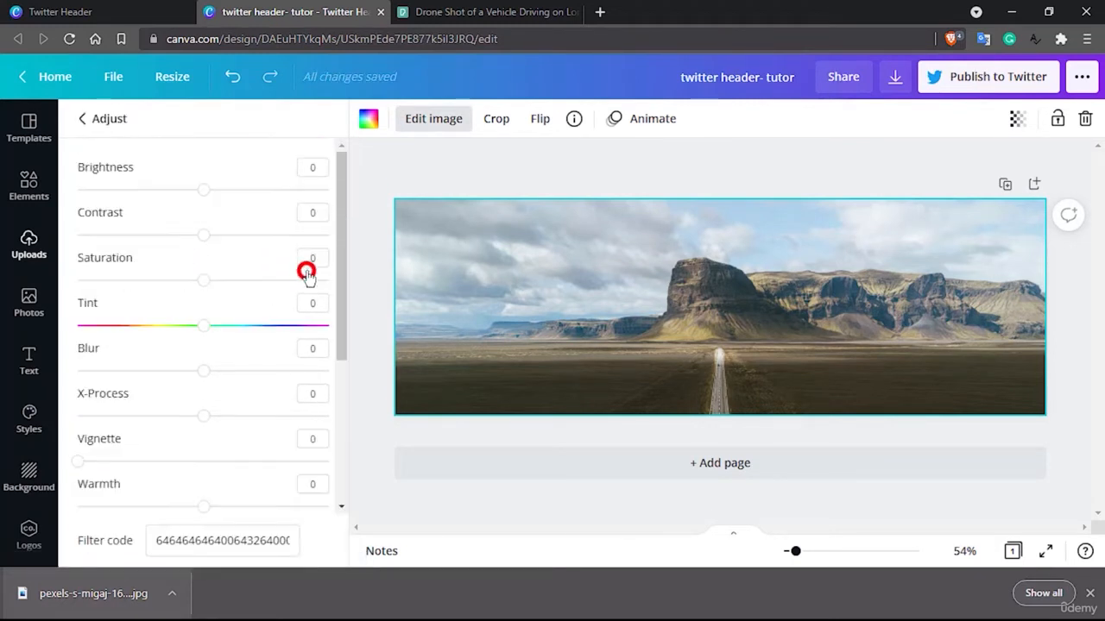
{"action": "scroll", "coordinate": [216, 337], "scroll_direction": "down", "scroll_amount": 1}
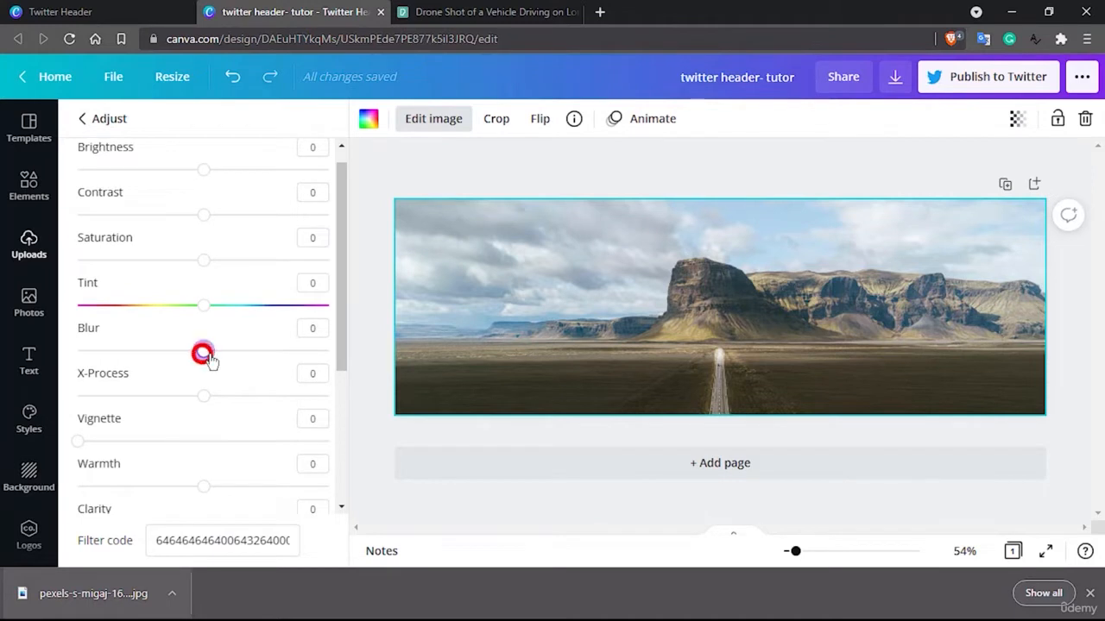
{"action": "left_click_drag", "start_coordinate": [207, 358], "coordinate": [219, 359]}
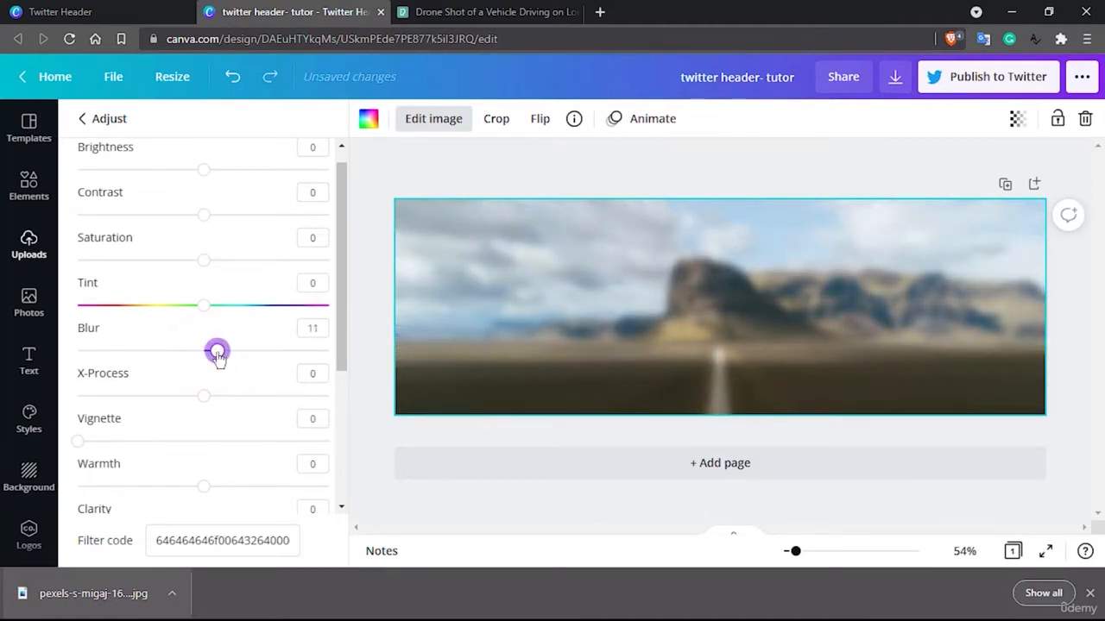
{"action": "left_click", "coordinate": [313, 326]}
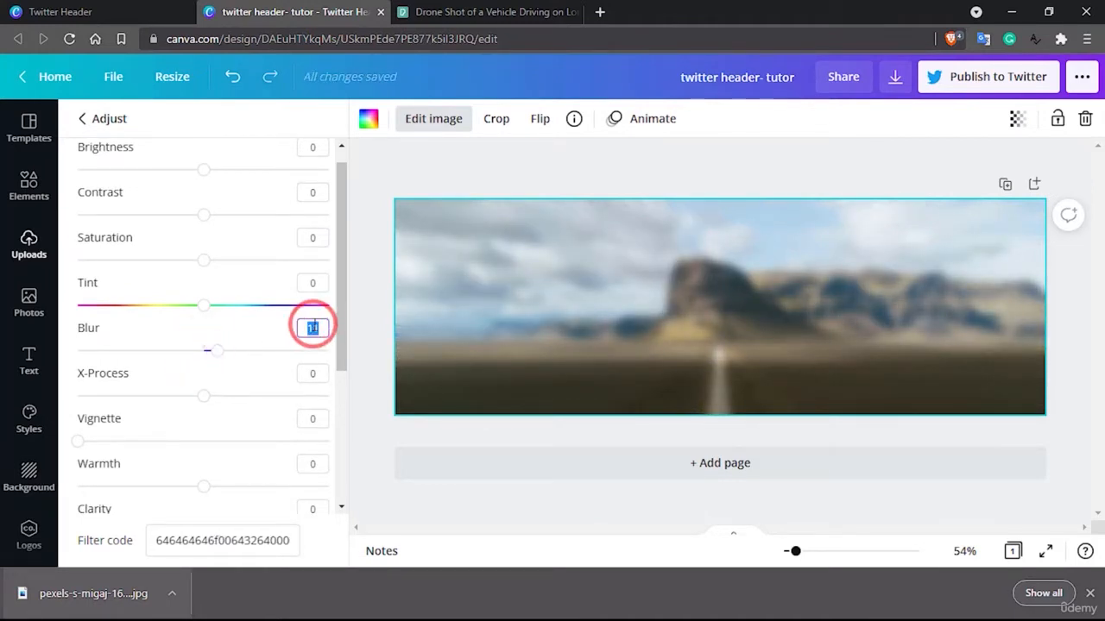
{"action": "type", "text": "8"}
{"action": "key", "text": "Return"}
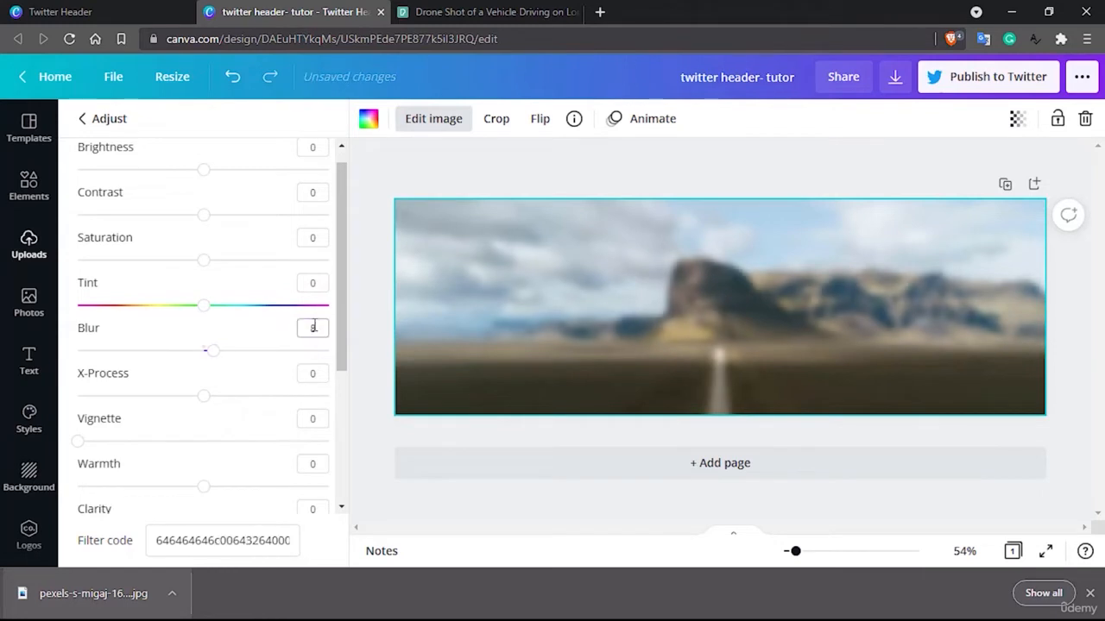
- Try the Vibrance and Shadows adjustments on the background photo, leaving both at 0
{"action": "scroll", "coordinate": [316, 332], "scroll_direction": "up", "scroll_amount": 1}
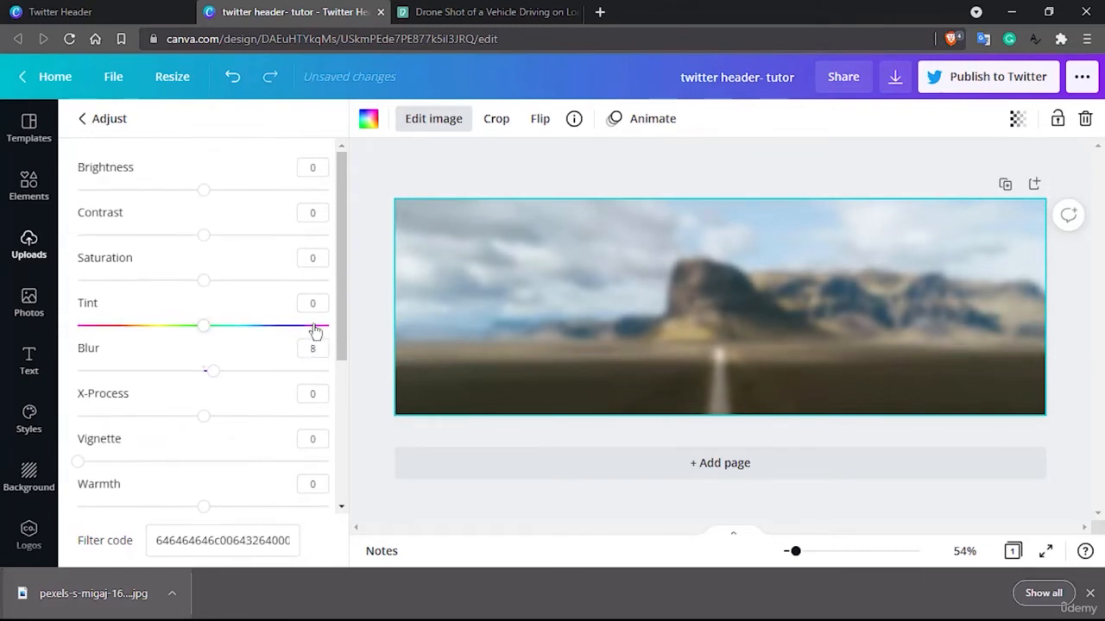
{"action": "scroll", "coordinate": [315, 332], "scroll_direction": "down", "scroll_amount": 2}
{"action": "scroll", "coordinate": [315, 332], "scroll_direction": "up", "scroll_amount": 2}
{"action": "scroll", "coordinate": [315, 332], "scroll_direction": "down", "scroll_amount": 3}
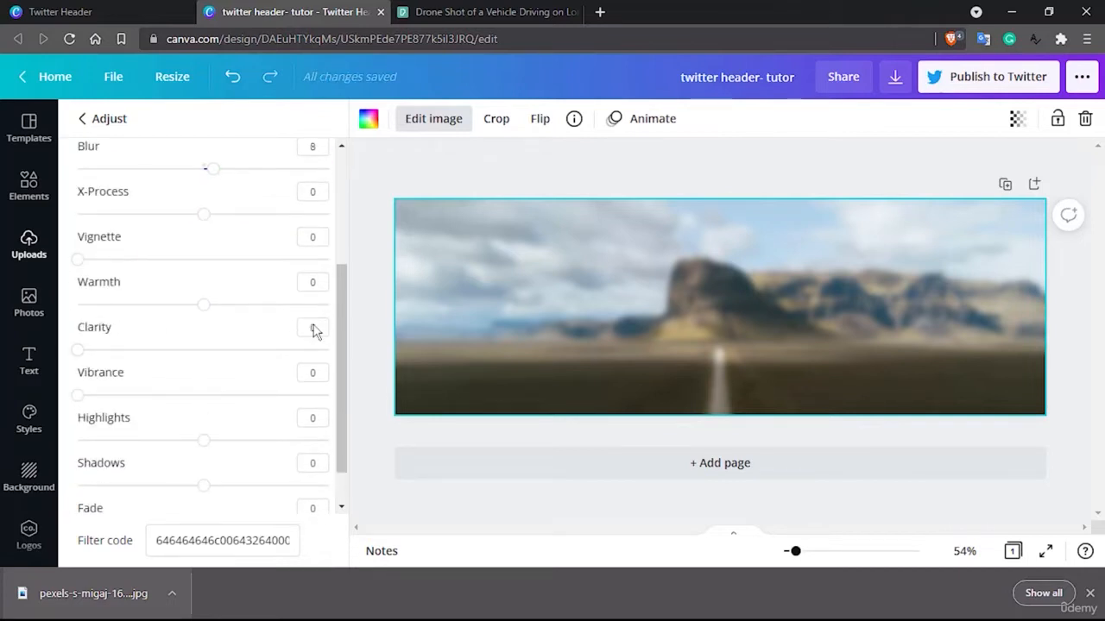
{"action": "scroll", "coordinate": [315, 332], "scroll_direction": "down", "scroll_amount": 1}
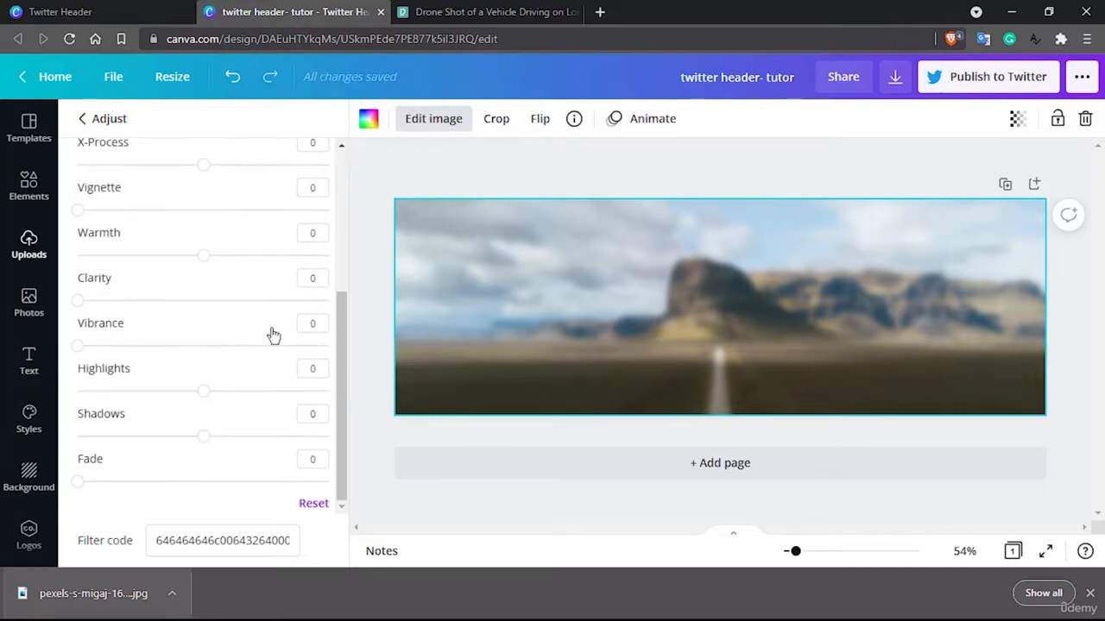
{"action": "left_click_drag", "start_coordinate": [79, 346], "coordinate": [17, 352]}
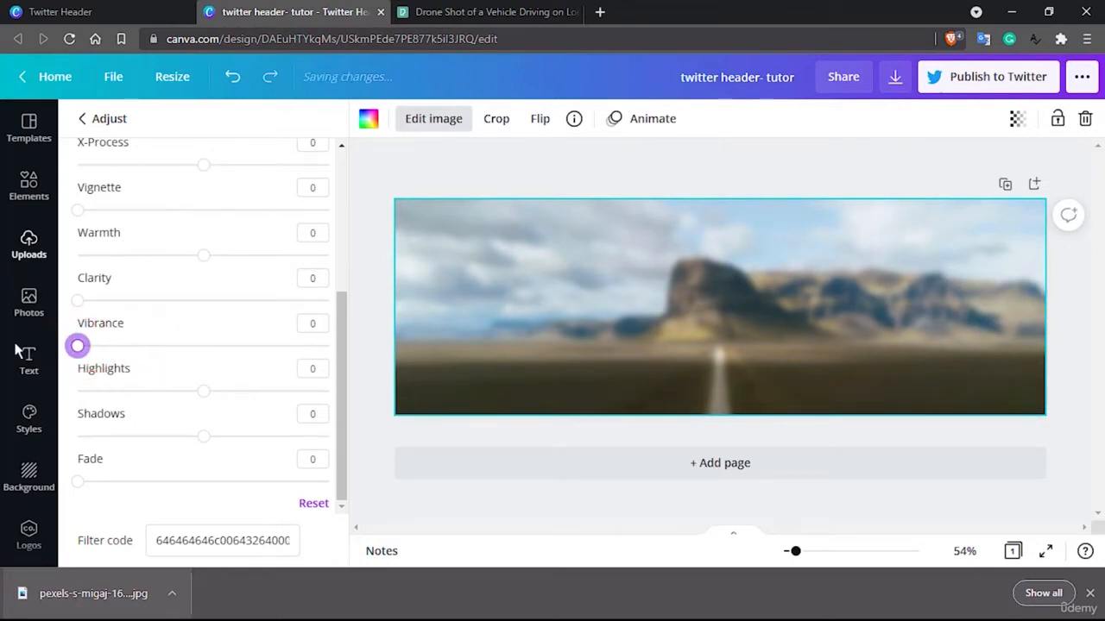
{"action": "mouse_move", "coordinate": [205, 442]}
{"action": "left_mouse_down"}
{"action": "mouse_move", "coordinate": [217, 435]}
{"action": "mouse_move", "coordinate": [203, 436]}
{"action": "left_mouse_up"}
{"action": "scroll", "coordinate": [164, 399], "scroll_direction": "up", "scroll_amount": 3}
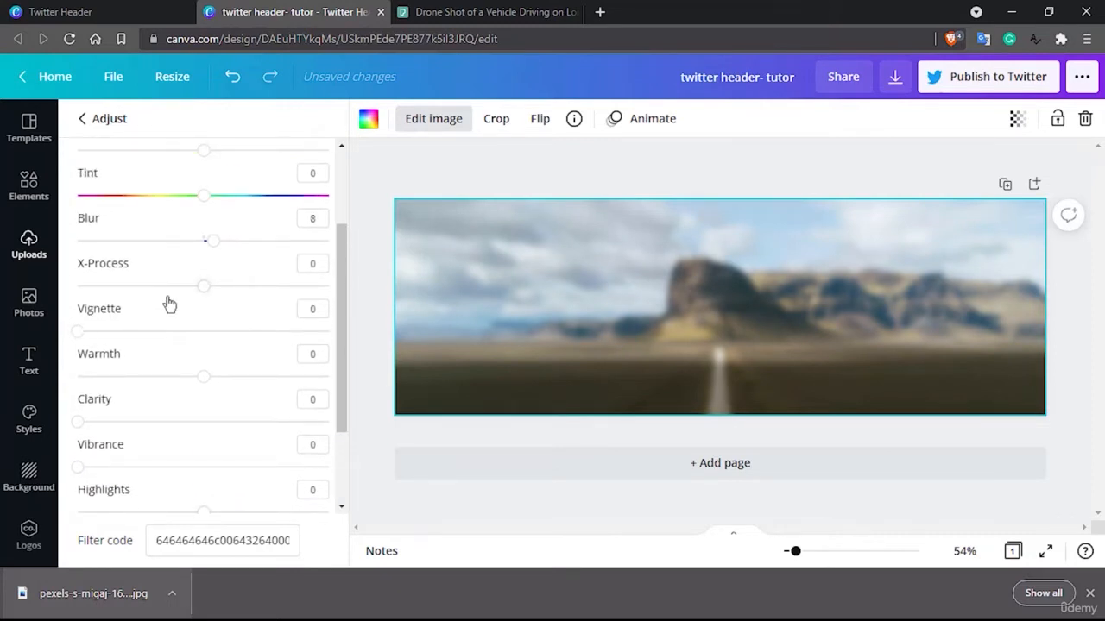
- Try the X-Process, Tint and Contrast adjustments on the photo, return each to 0 and go back to the image editing options
{"action": "left_click_drag", "start_coordinate": [204, 286], "coordinate": [251, 286]}
{"action": "left_click", "coordinate": [207, 286]}
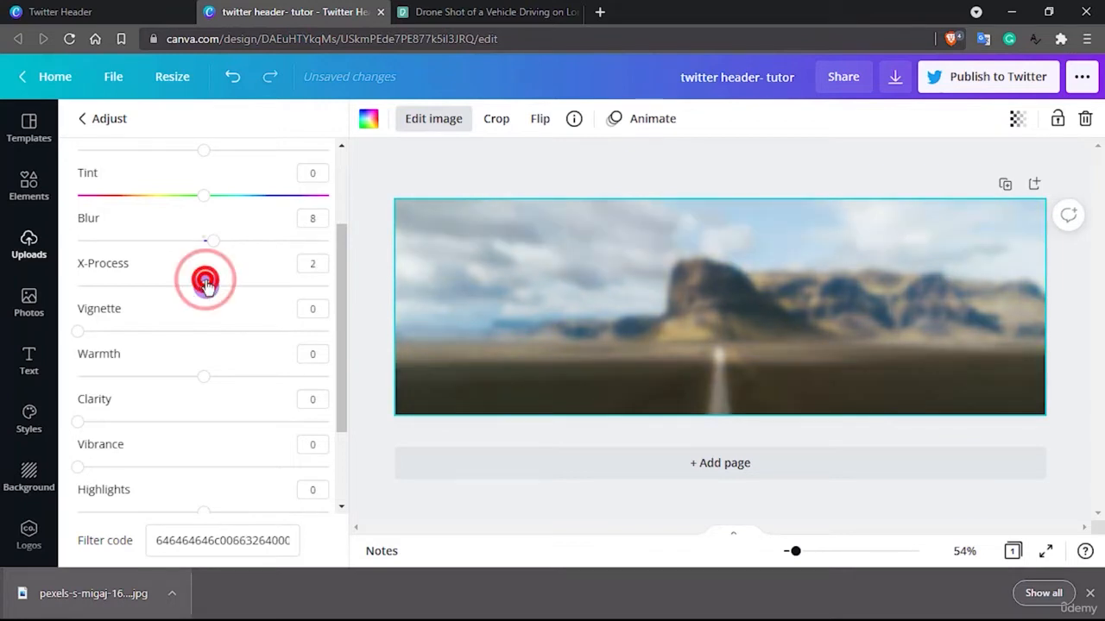
{"action": "left_click", "coordinate": [204, 289]}
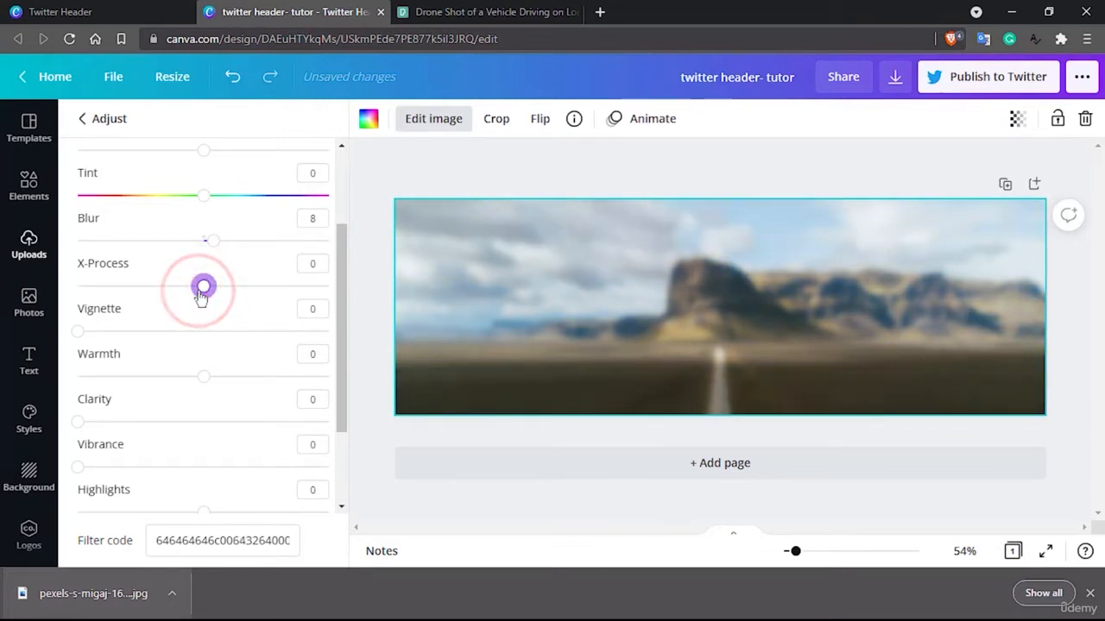
{"action": "scroll", "coordinate": [202, 293], "scroll_direction": "up", "scroll_amount": 1}
{"action": "mouse_move", "coordinate": [206, 275]}
{"action": "left_mouse_down"}
{"action": "mouse_move", "coordinate": [223, 281]}
{"action": "mouse_move", "coordinate": [202, 285]}
{"action": "mouse_move", "coordinate": [304, 289]}
{"action": "mouse_move", "coordinate": [205, 285]}
{"action": "left_mouse_up"}
{"action": "scroll", "coordinate": [204, 286], "scroll_direction": "up", "scroll_amount": 1}
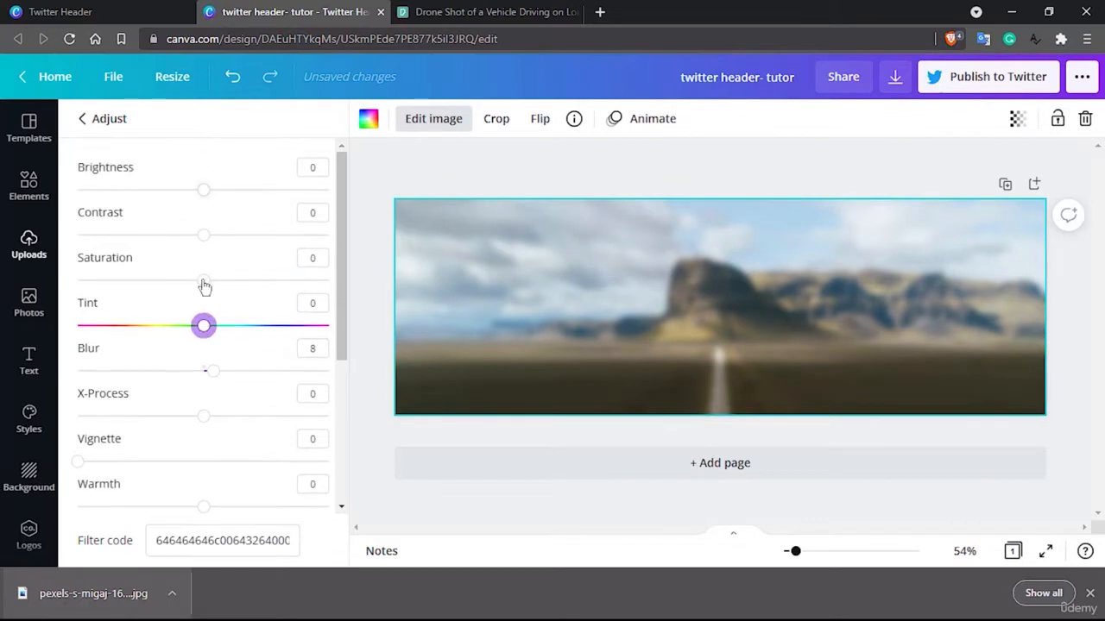
{"action": "mouse_move", "coordinate": [204, 239]}
{"action": "left_mouse_down"}
{"action": "mouse_move", "coordinate": [225, 235]}
{"action": "mouse_move", "coordinate": [178, 236]}
{"action": "mouse_move", "coordinate": [208, 247]}
{"action": "left_mouse_up"}
{"action": "left_click", "coordinate": [106, 123]}
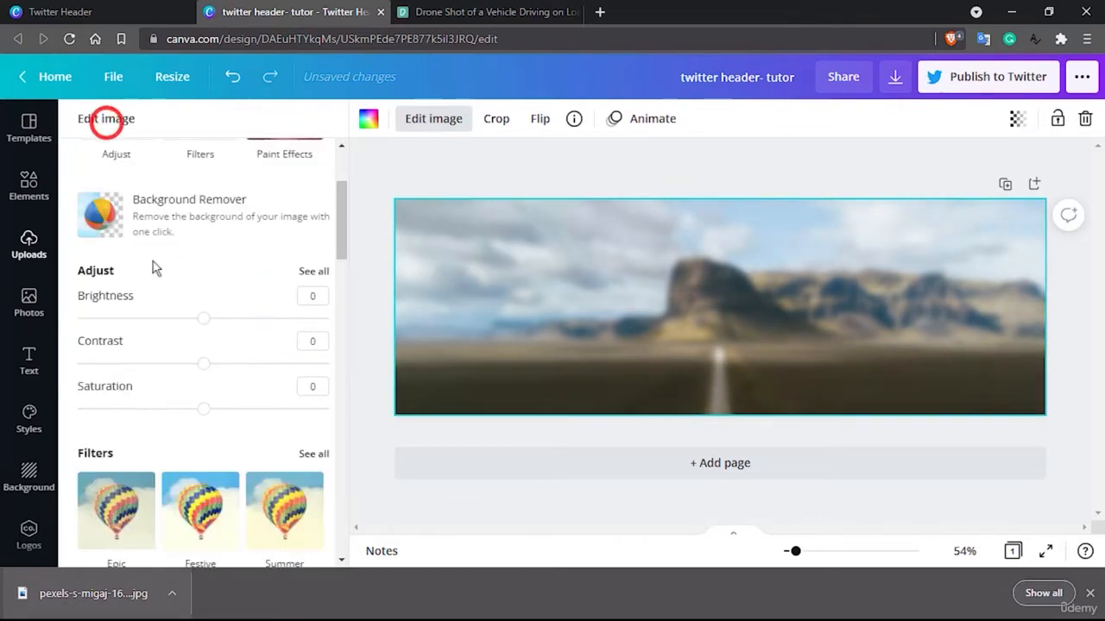
- Try the Epic, Festive and Summer filters on the background photo and remove them again, restoring the blurred version
{"action": "scroll", "coordinate": [172, 333], "scroll_direction": "down", "scroll_amount": 2}
{"action": "scroll", "coordinate": [175, 333], "scroll_direction": "down", "scroll_amount": 3}
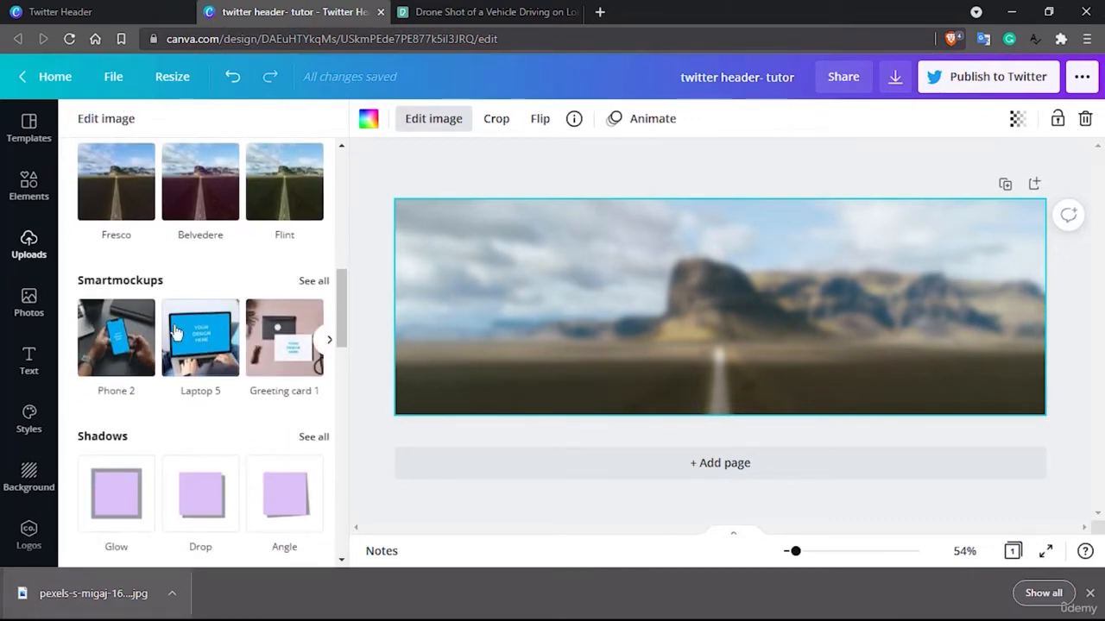
{"action": "scroll", "coordinate": [176, 332], "scroll_direction": "up", "scroll_amount": 5}
{"action": "scroll", "coordinate": [175, 333], "scroll_direction": "up", "scroll_amount": 2}
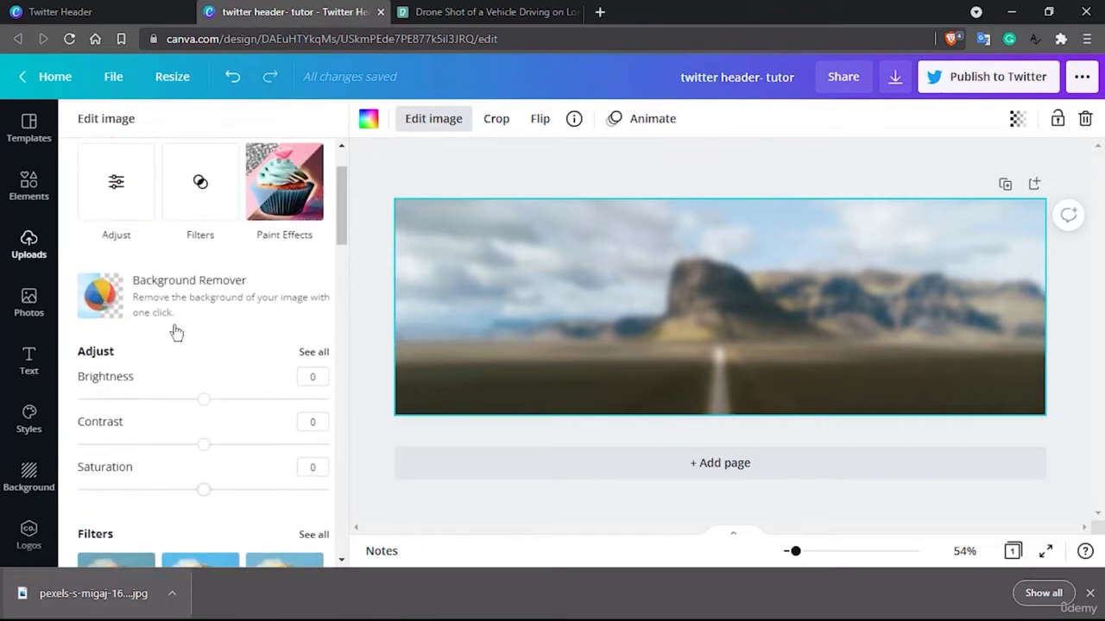
{"action": "scroll", "coordinate": [174, 330], "scroll_direction": "down", "scroll_amount": 3}
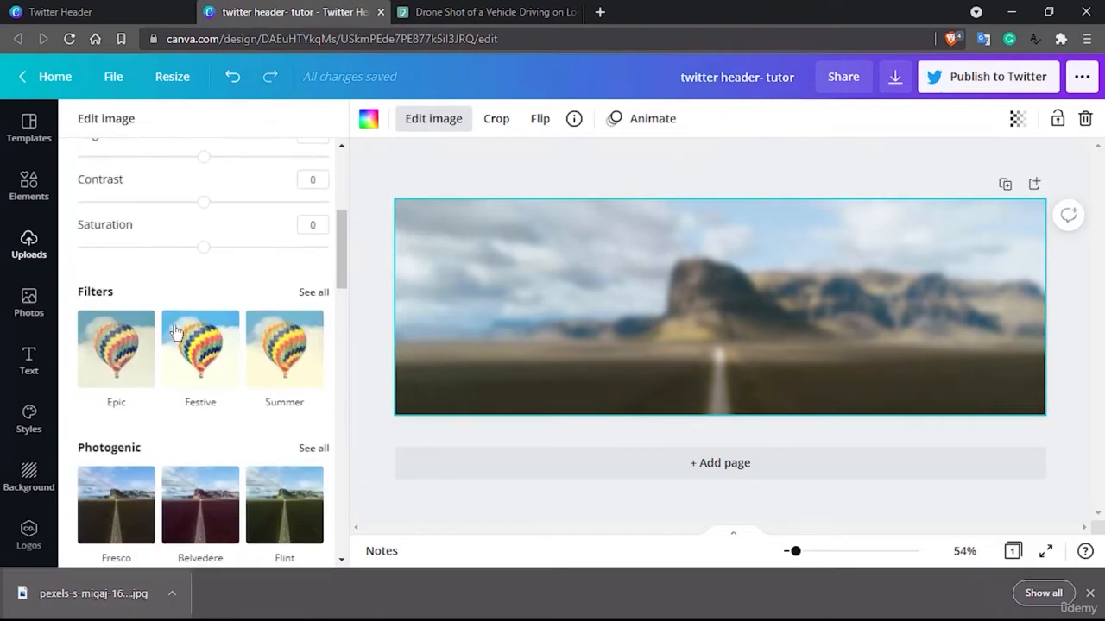
{"action": "left_click", "coordinate": [124, 355]}
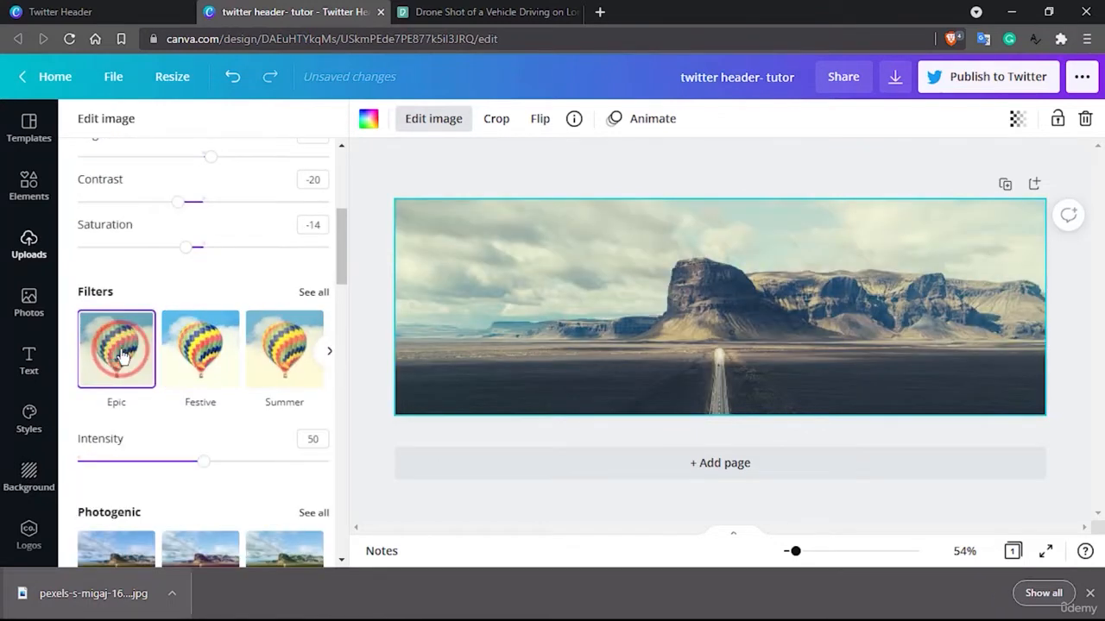
{"action": "left_click", "coordinate": [198, 350]}
{"action": "left_click", "coordinate": [284, 352]}
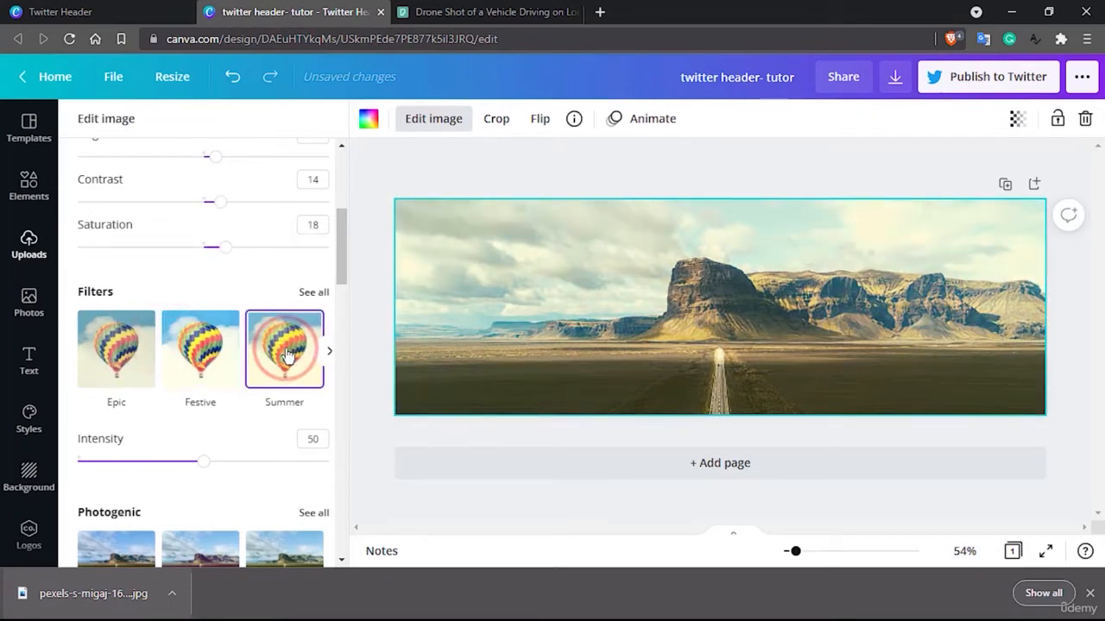
{"action": "left_click", "coordinate": [288, 355]}
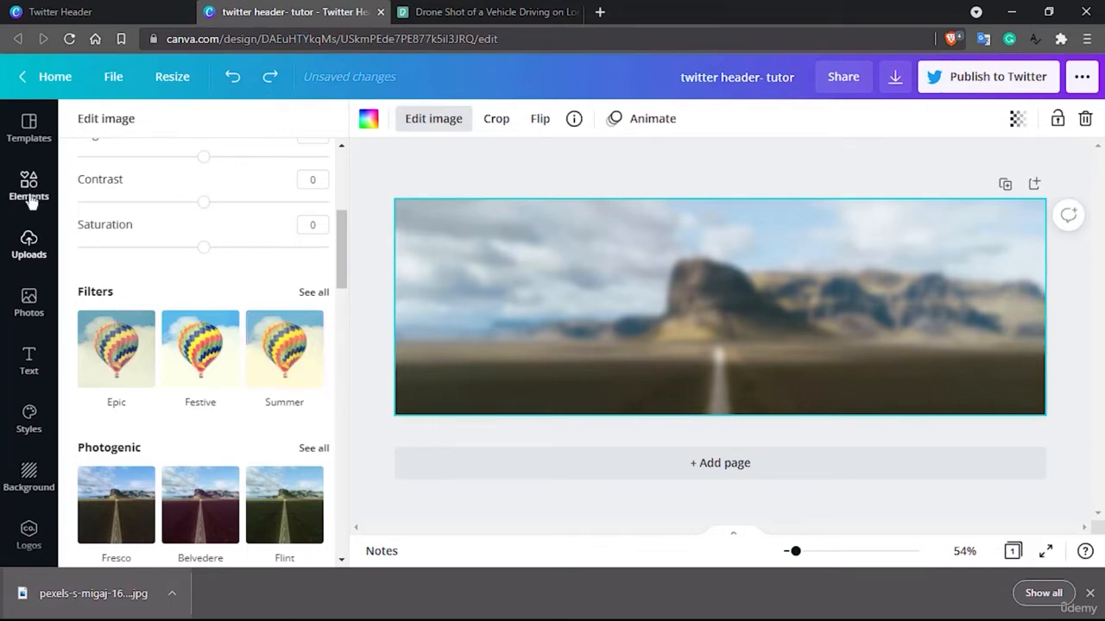
- Browse the ready-made font combinations for a suitable header text style and dismiss the browser's downloads bar
{"action": "left_click", "coordinate": [31, 362]}
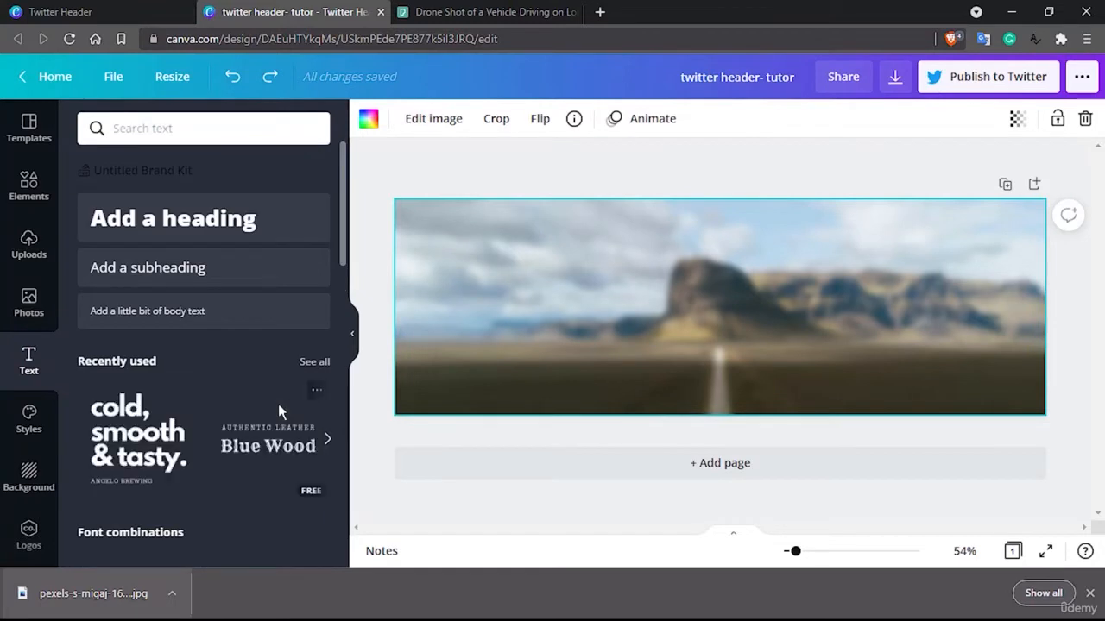
{"action": "scroll", "coordinate": [278, 404], "scroll_direction": "down", "scroll_amount": 6}
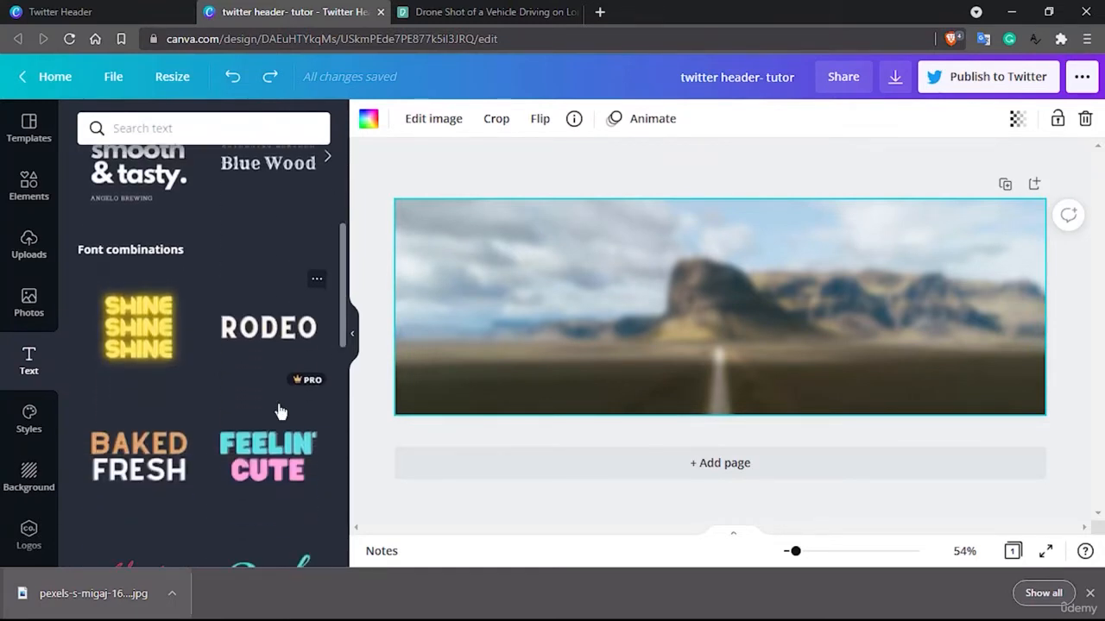
{"action": "scroll", "coordinate": [278, 411], "scroll_direction": "down", "scroll_amount": 1}
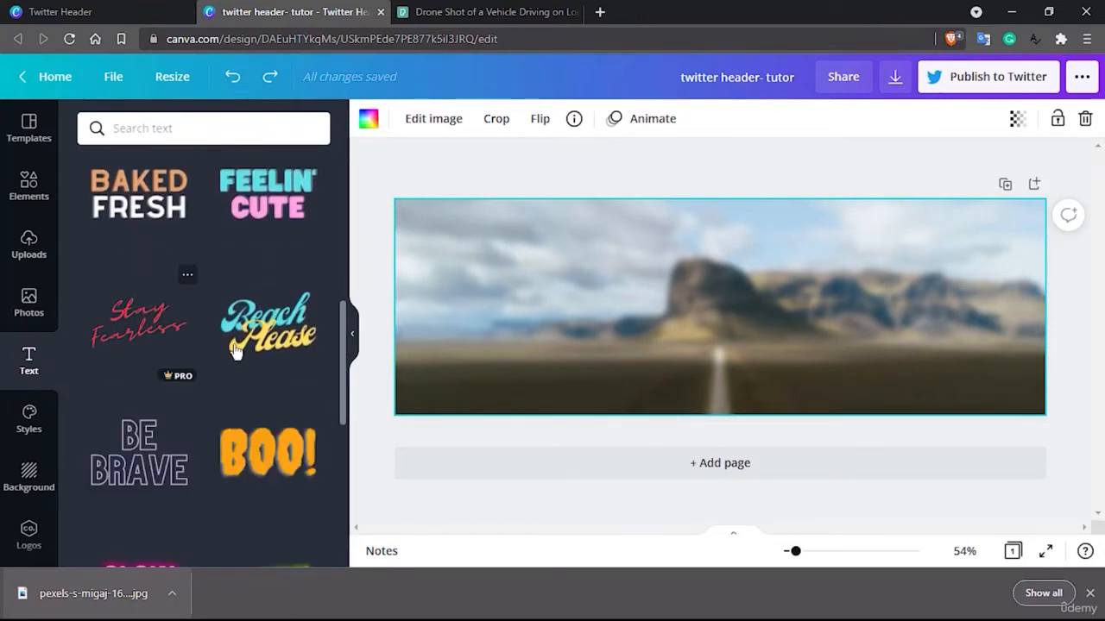
{"action": "scroll", "coordinate": [234, 350], "scroll_direction": "down", "scroll_amount": 2}
{"action": "scroll", "coordinate": [234, 351], "scroll_direction": "up", "scroll_amount": 1}
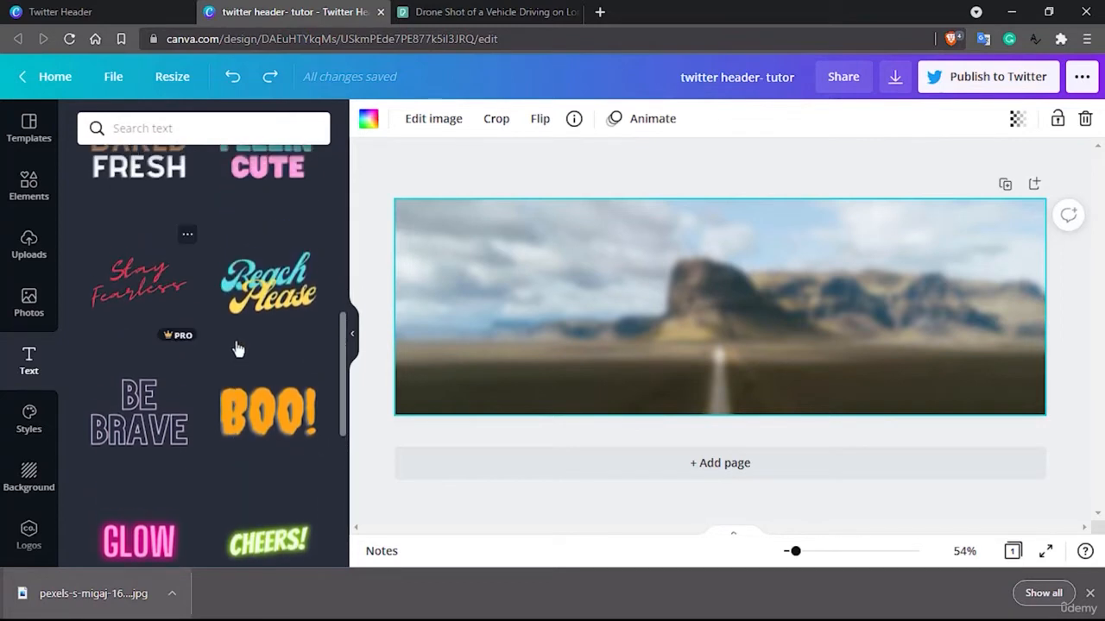
{"action": "scroll", "coordinate": [253, 326], "scroll_direction": "down", "scroll_amount": 2}
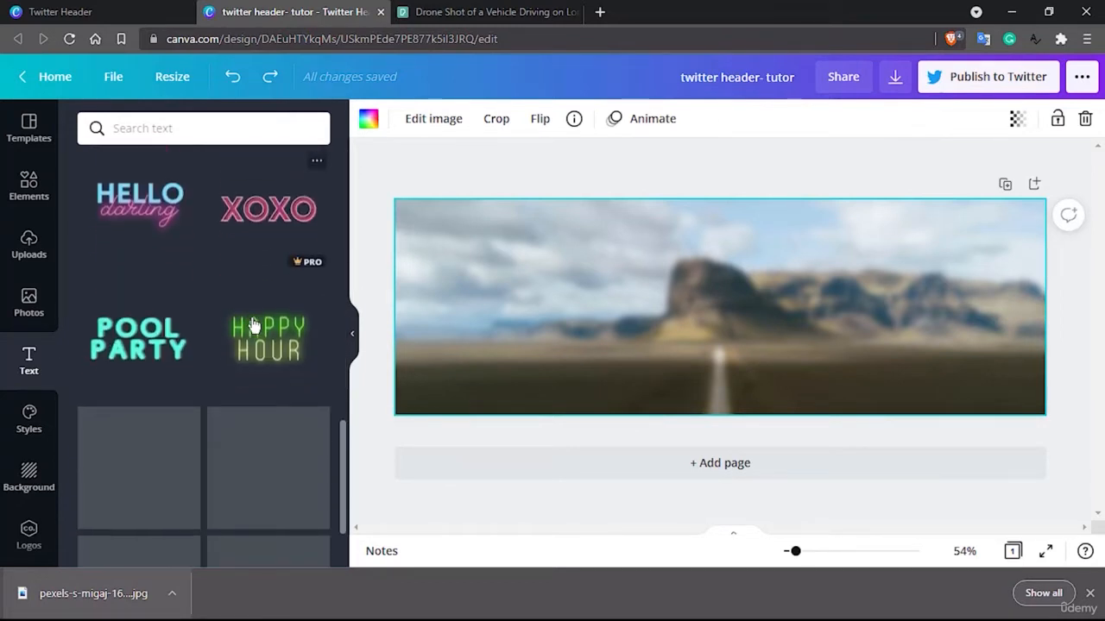
{"action": "scroll", "coordinate": [253, 325], "scroll_direction": "down", "scroll_amount": 2}
{"action": "scroll", "coordinate": [253, 326], "scroll_direction": "down", "scroll_amount": 8}
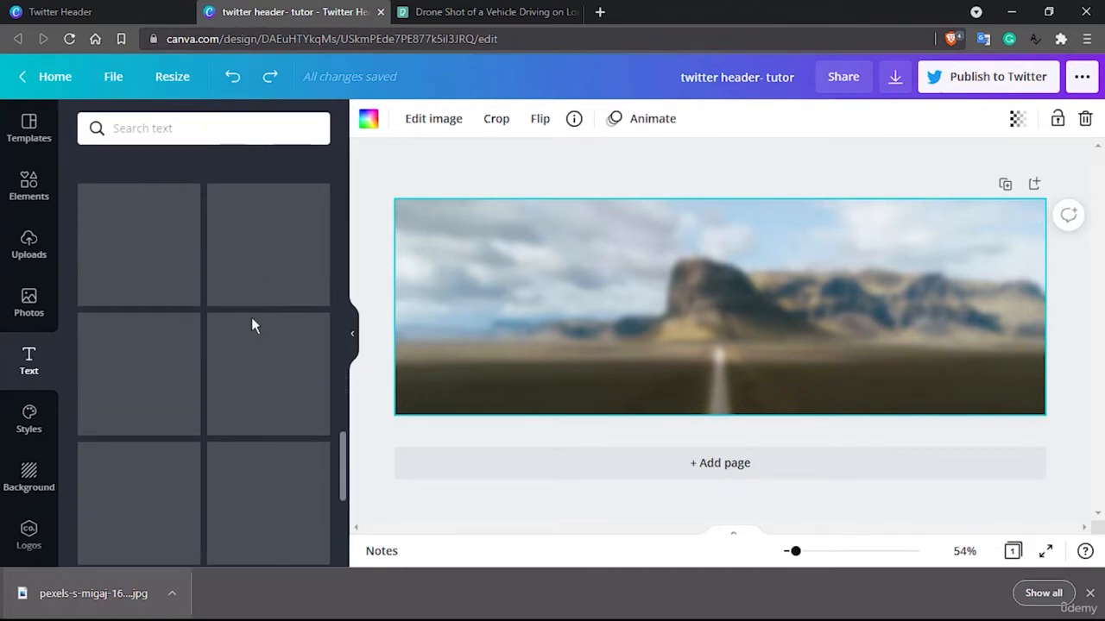
{"action": "scroll", "coordinate": [240, 326], "scroll_direction": "down", "scroll_amount": 3}
{"action": "scroll", "coordinate": [219, 344], "scroll_direction": "down", "scroll_amount": 4}
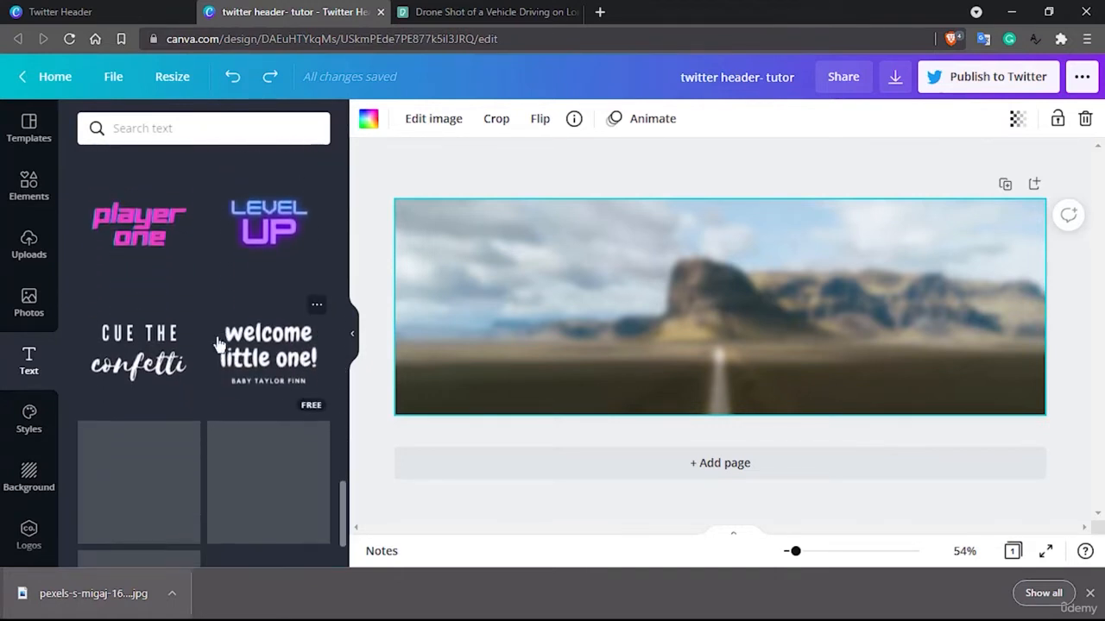
{"action": "left_click", "coordinate": [1091, 593]}
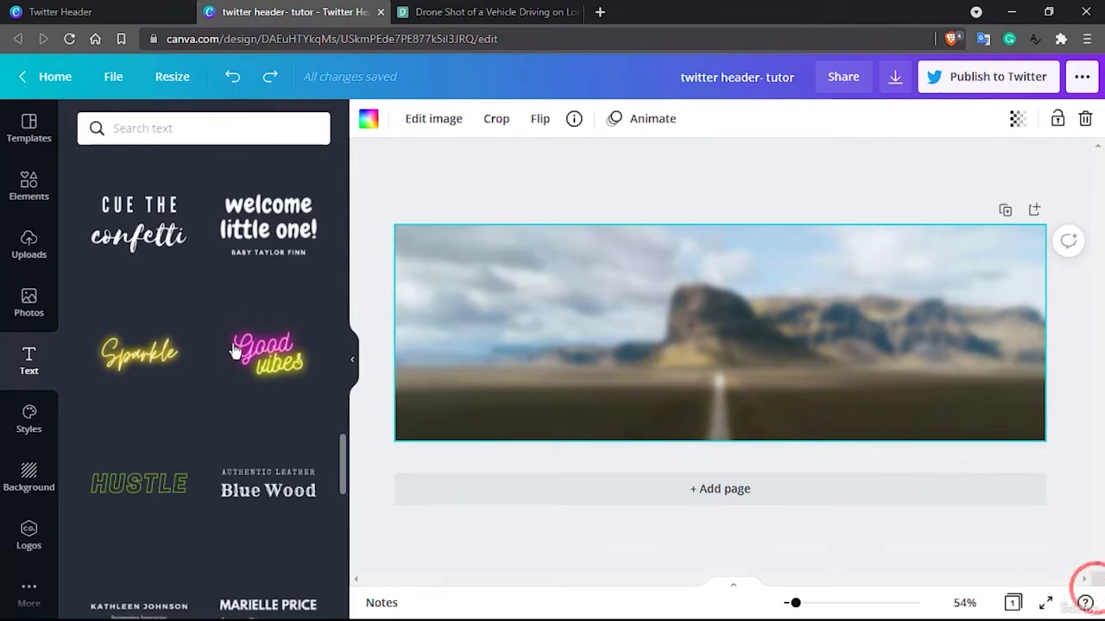
{"action": "scroll", "coordinate": [231, 350], "scroll_direction": "down", "scroll_amount": 1}
{"action": "scroll", "coordinate": [231, 350], "scroll_direction": "down", "scroll_amount": 1}
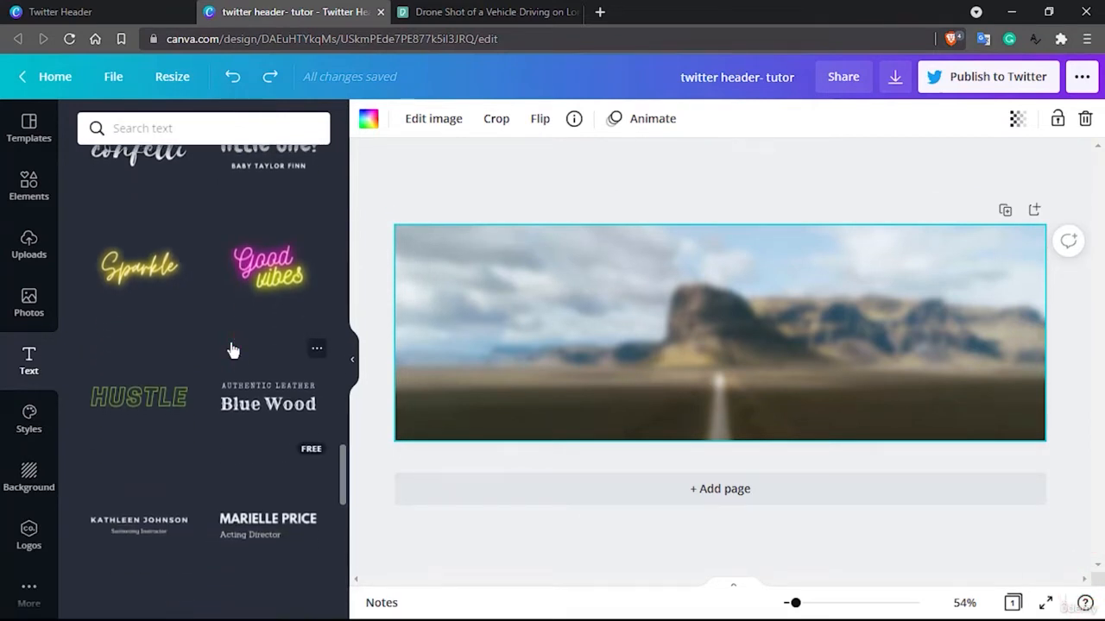
{"action": "scroll", "coordinate": [232, 349], "scroll_direction": "down", "scroll_amount": 2}
{"action": "scroll", "coordinate": [231, 348], "scroll_direction": "up", "scroll_amount": 2}
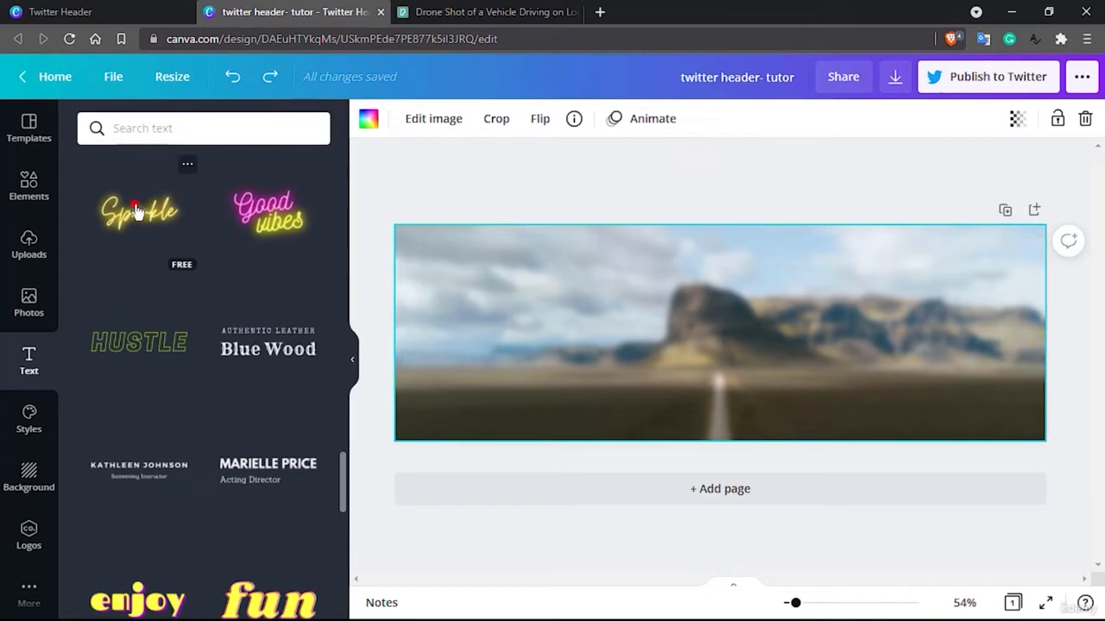
- Add the yellow neon Sparkle text style to the header and replace its wording with "Be the exception"
{"action": "double_click", "coordinate": [705, 344]}
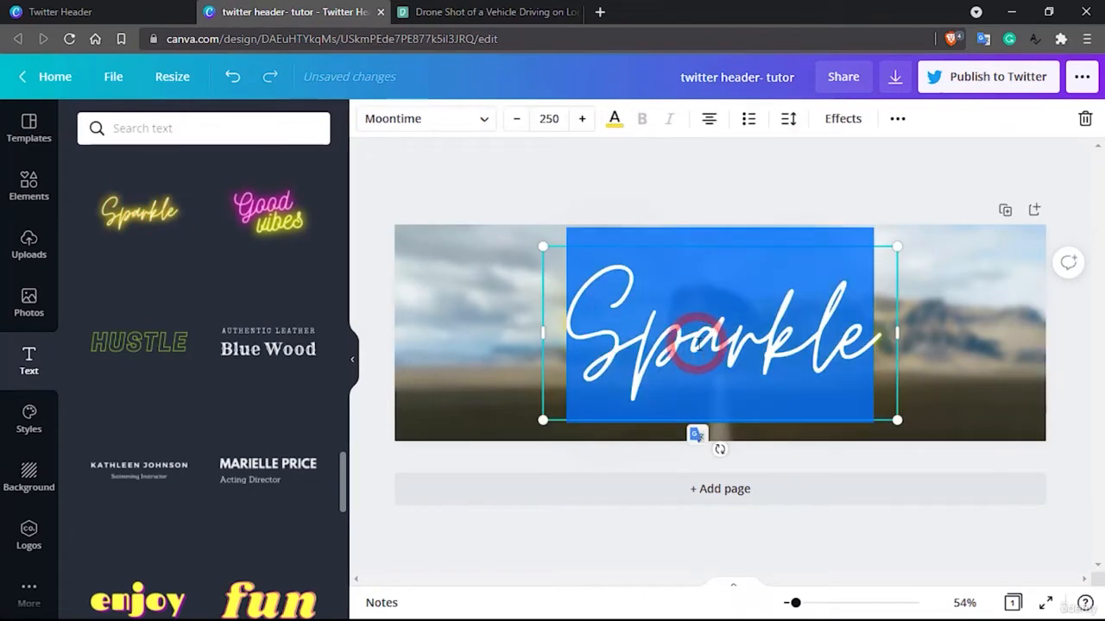
{"action": "left_click", "coordinate": [998, 304]}
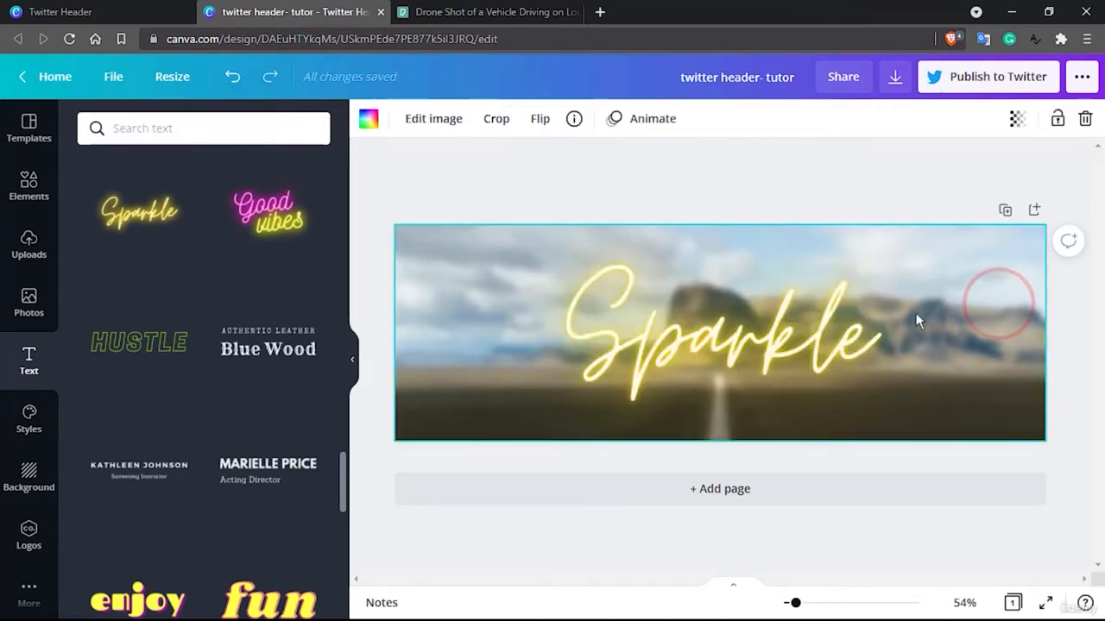
{"action": "left_click", "coordinate": [689, 339]}
{"action": "double_click", "coordinate": [688, 338]}
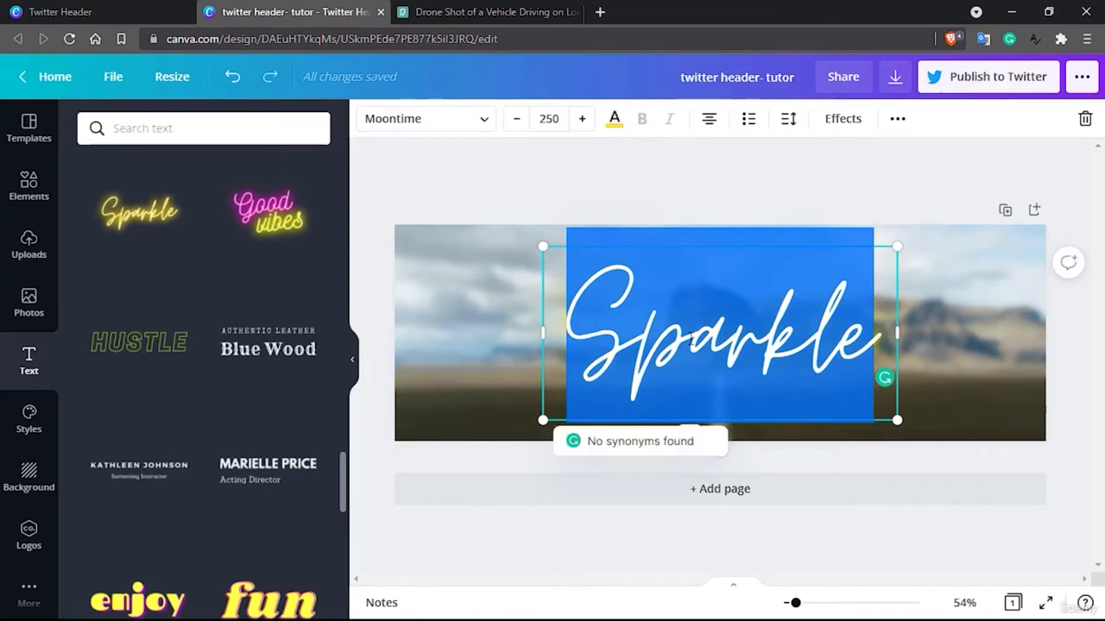
{"action": "type", "text": "Be the"}
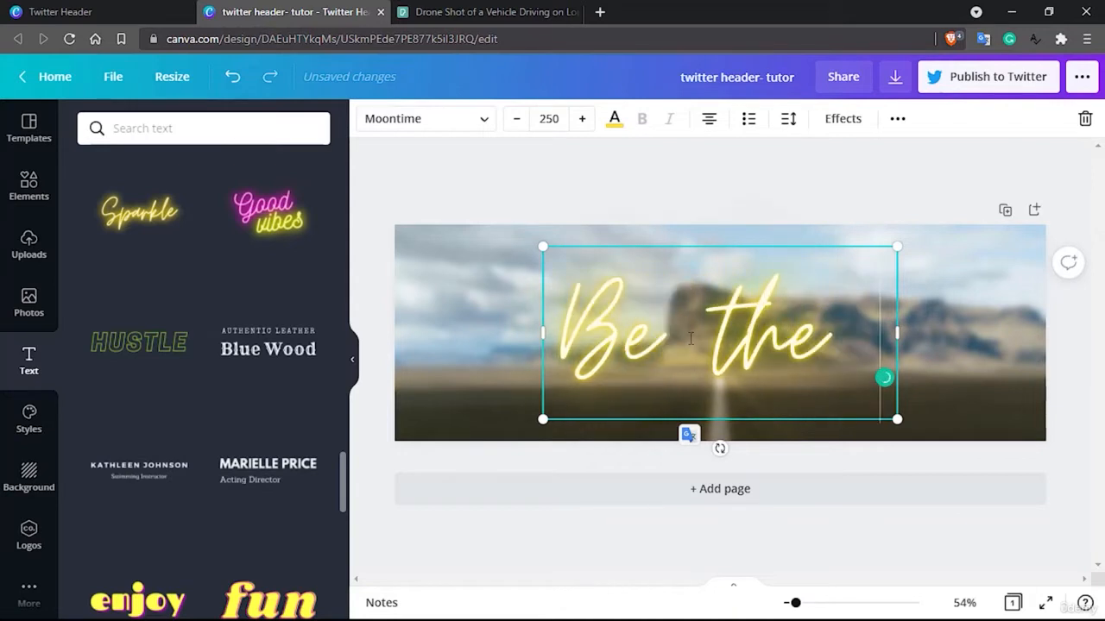
{"action": "type", "text": " except"}
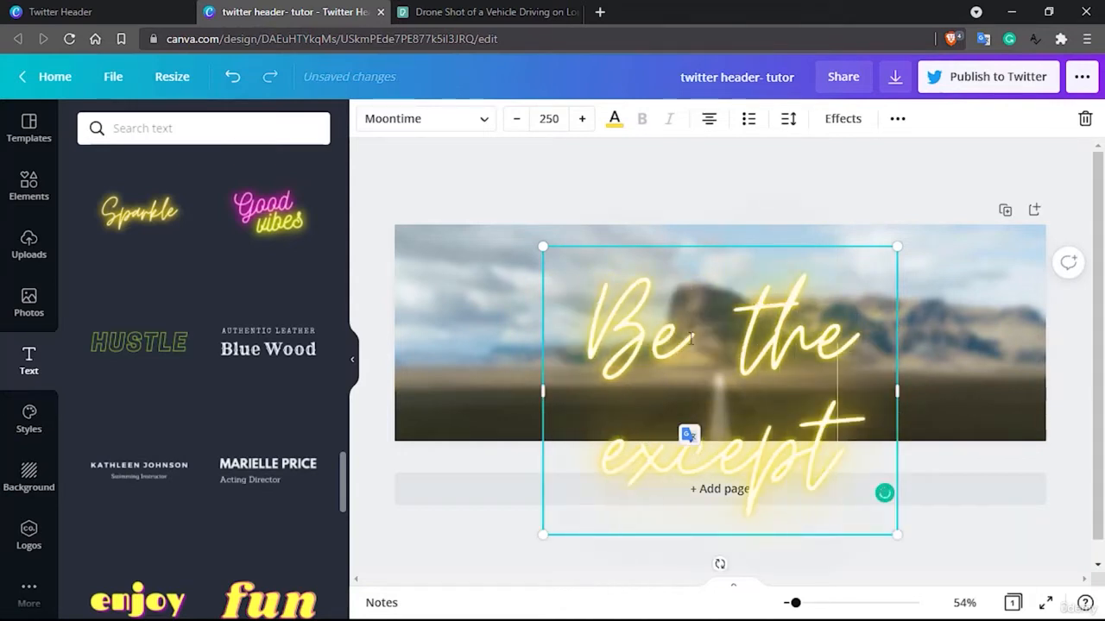
{"action": "type", "text": "ion"}
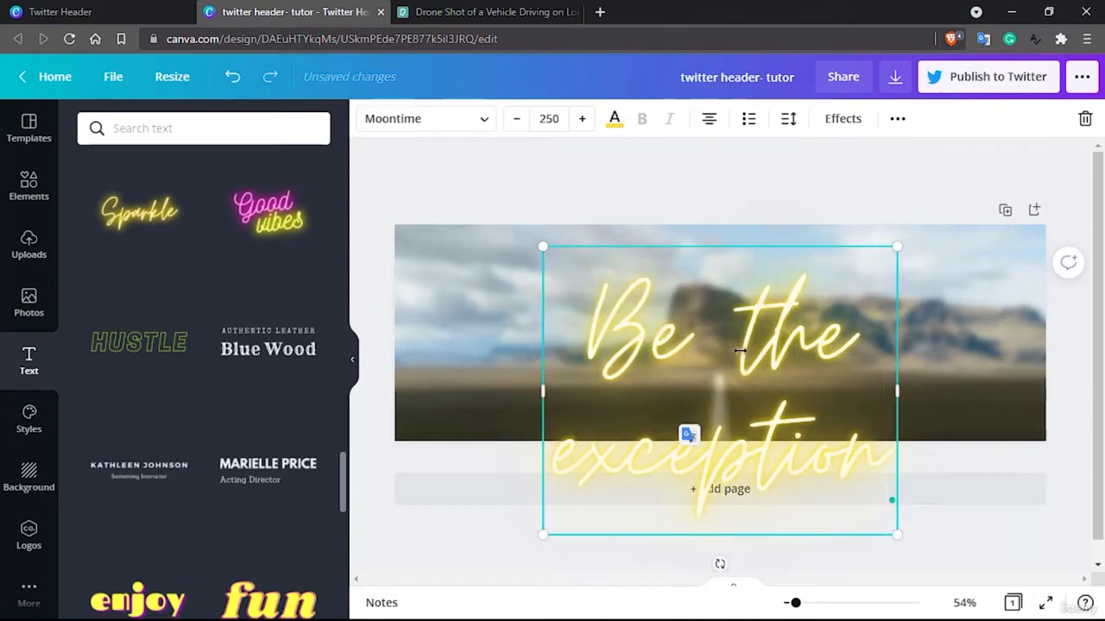
- Widen the text box to span the header and reduce the font size slightly so the phrase fits on one line
{"action": "left_click_drag", "start_coordinate": [941, 387], "coordinate": [1043, 379]}
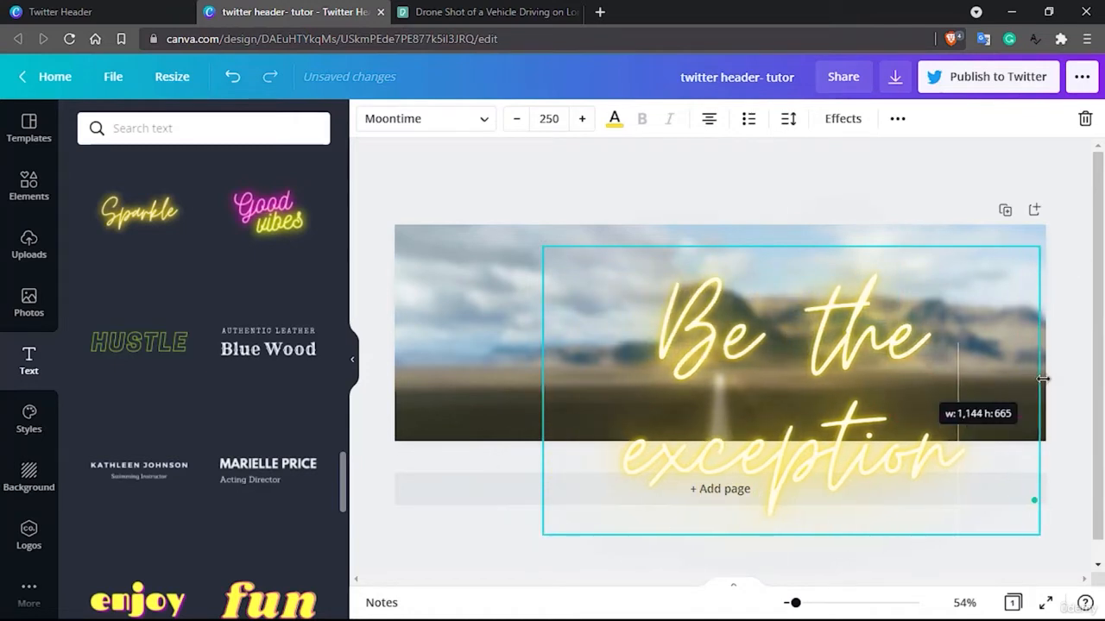
{"action": "left_click_drag", "start_coordinate": [540, 388], "coordinate": [391, 378]}
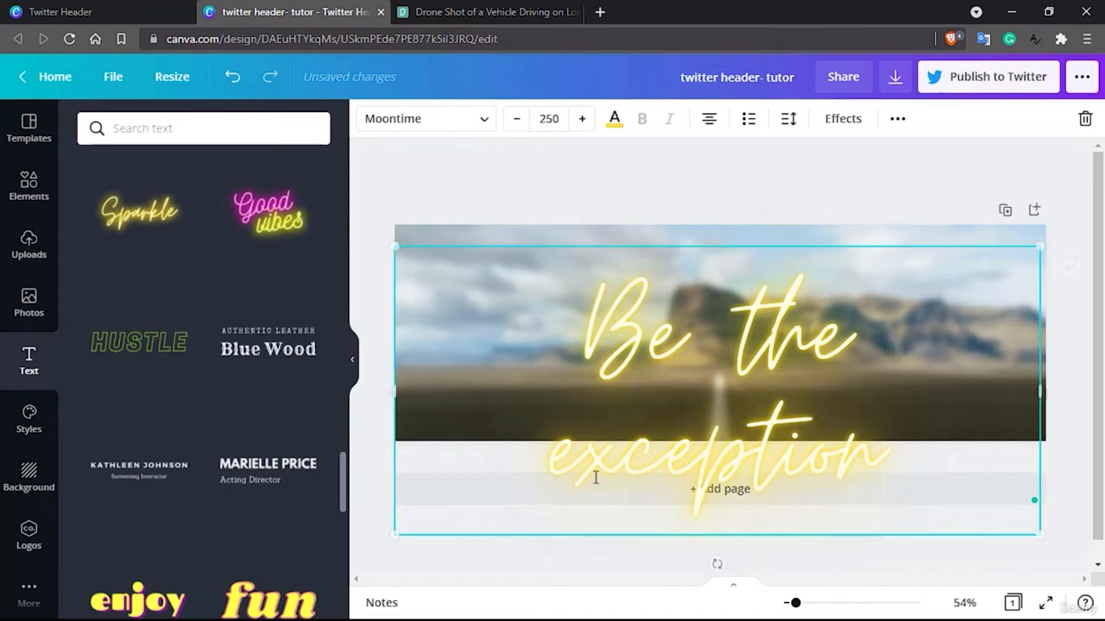
{"action": "triple_click", "coordinate": [704, 333]}
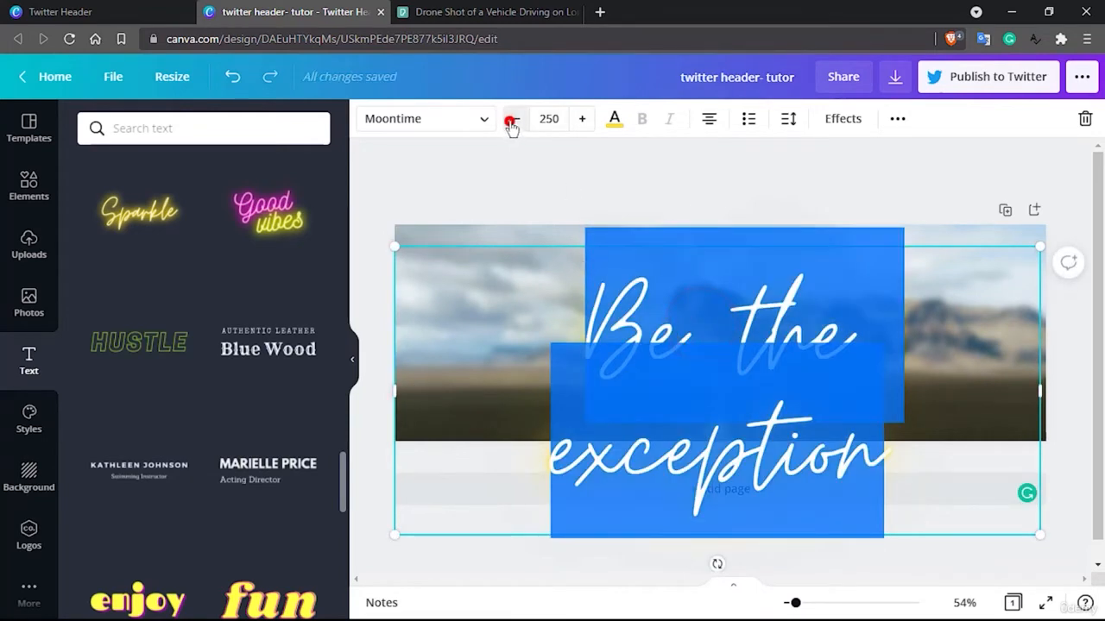
{"action": "left_click", "coordinate": [513, 119]}
{"action": "left_click", "coordinate": [512, 119]}
{"action": "left_click", "coordinate": [513, 119]}
{"action": "left_click", "coordinate": [514, 120]}
{"action": "left_click", "coordinate": [518, 121]}
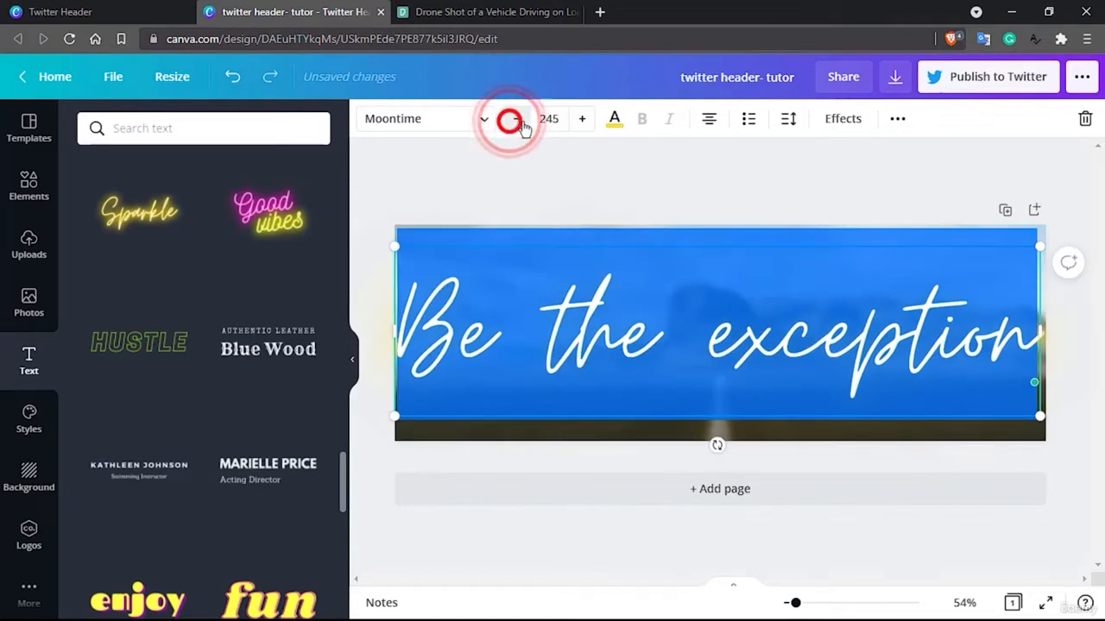
- Set the neon text's font size to 200, reduce it further to 180, and centre the text on the header
{"action": "left_click", "coordinate": [549, 120]}
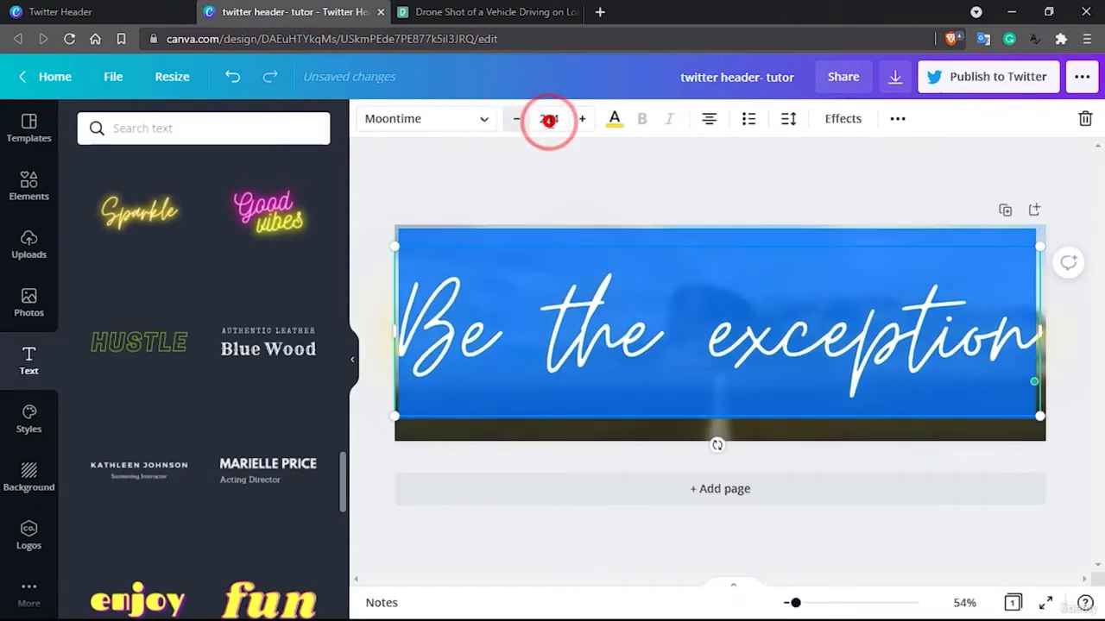
{"action": "type", "text": "200"}
{"action": "key", "text": "Return"}
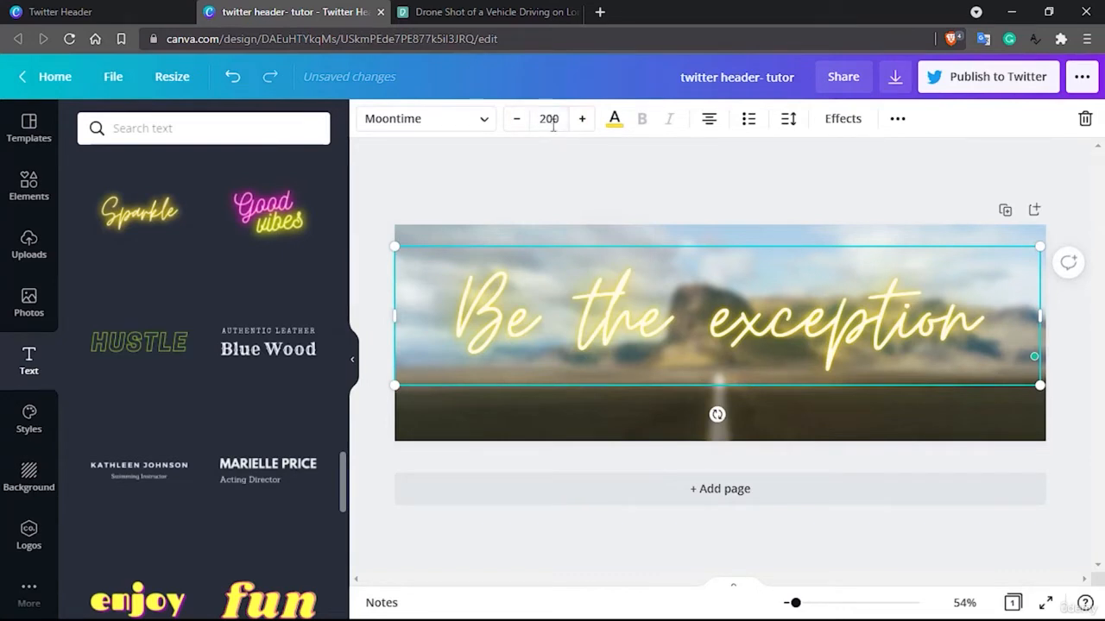
{"action": "left_click", "coordinate": [550, 121]}
{"action": "type", "text": "180"}
{"action": "key", "text": "Return"}
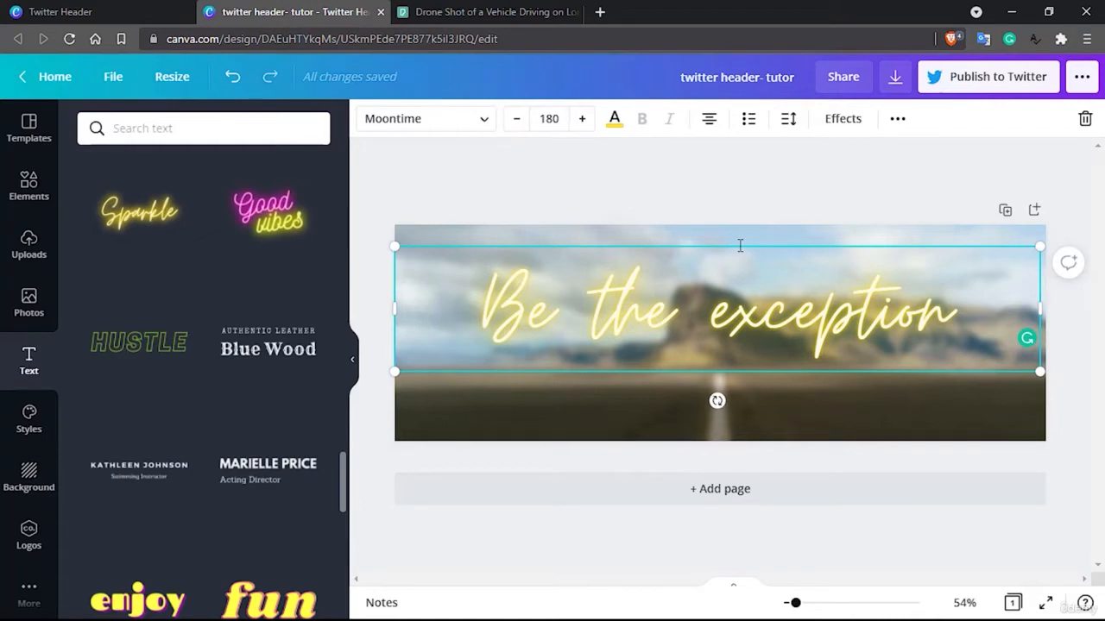
{"action": "mouse_move", "coordinate": [740, 259]}
{"action": "left_mouse_down"}
{"action": "mouse_move", "coordinate": [730, 262]}
{"action": "mouse_move", "coordinate": [738, 249]}
{"action": "mouse_move", "coordinate": [741, 267]}
{"action": "left_mouse_up"}
{"action": "left_click", "coordinate": [846, 250]}
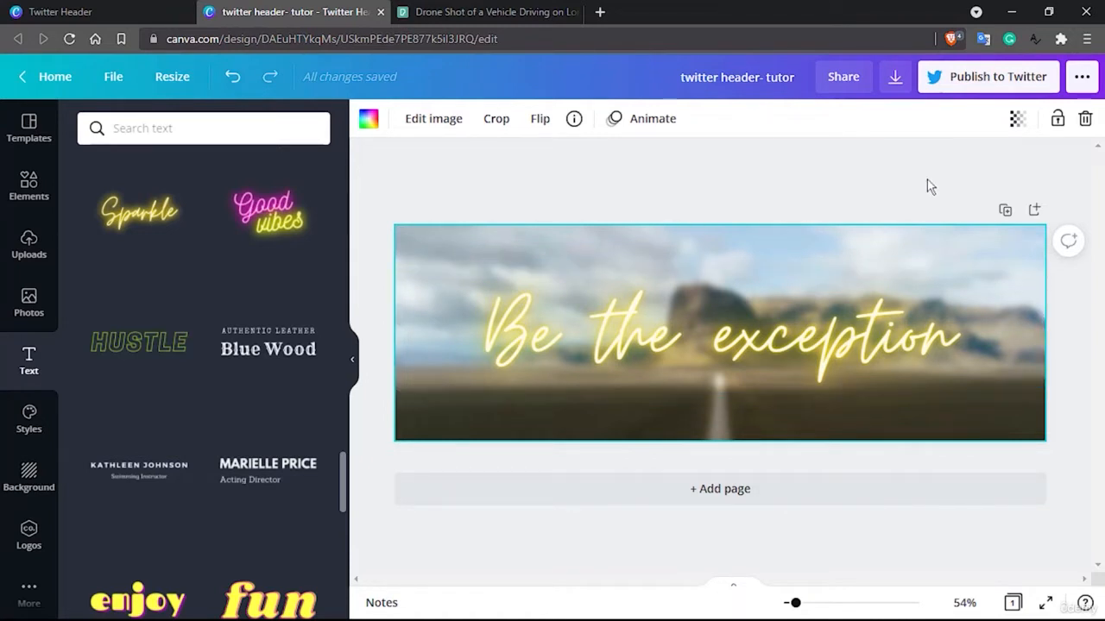
- Try "YES YOU CAN!" as the wording of the neon header text
{"action": "double_click", "coordinate": [716, 345]}
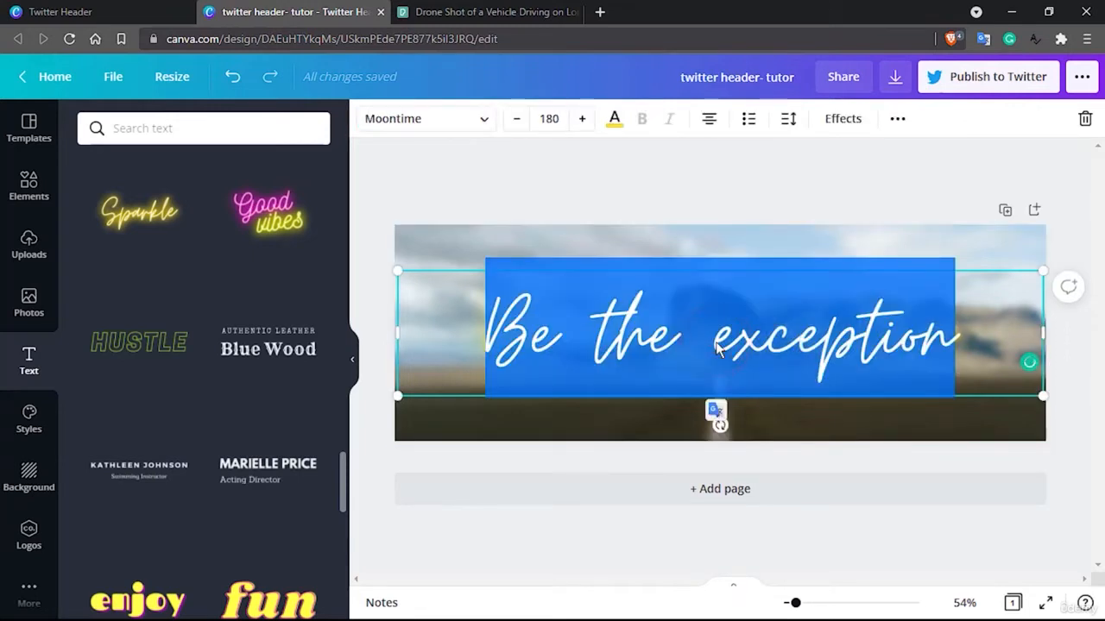
{"action": "type", "text": "YES Y"}
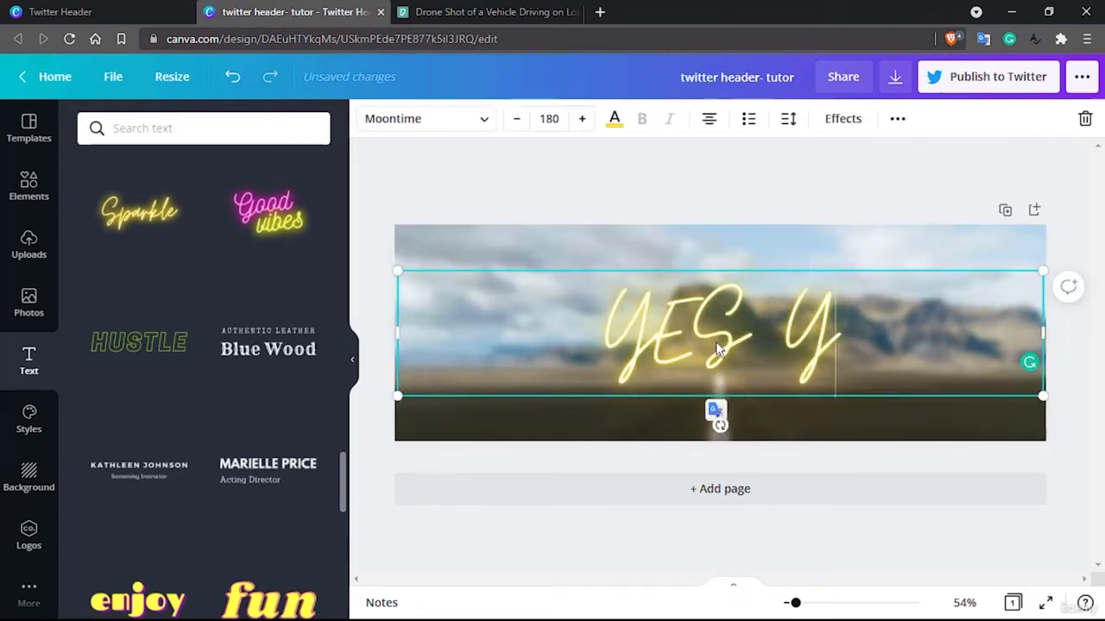
{"action": "type", "text": "OU CAN!"}
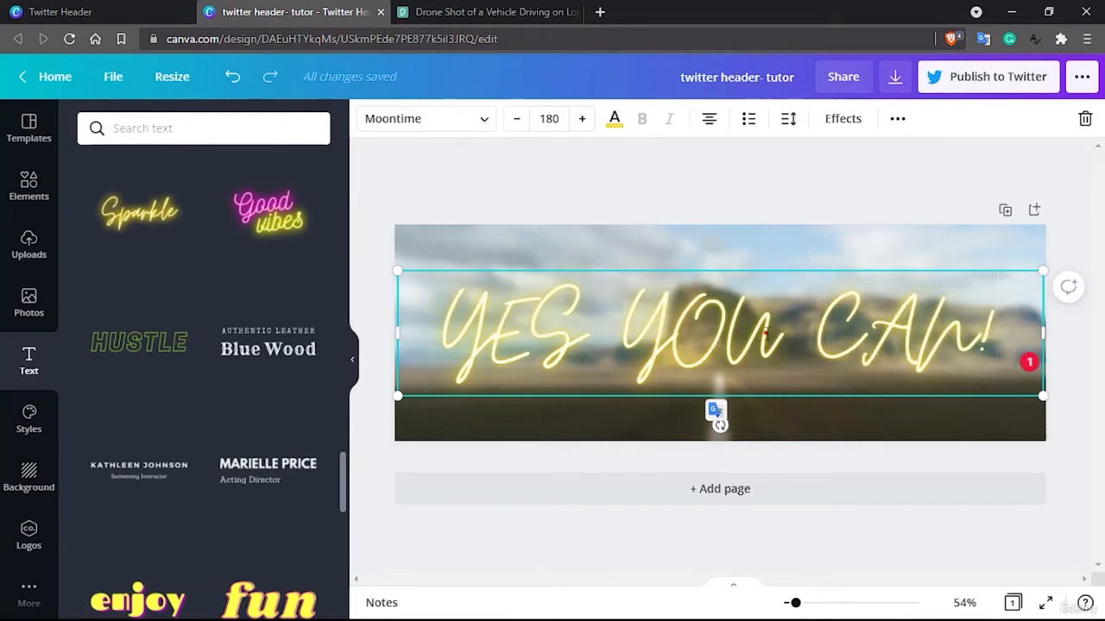
- Replace the wording of the neon header text with "NOW or NEVER"
{"action": "triple_click", "coordinate": [764, 332]}
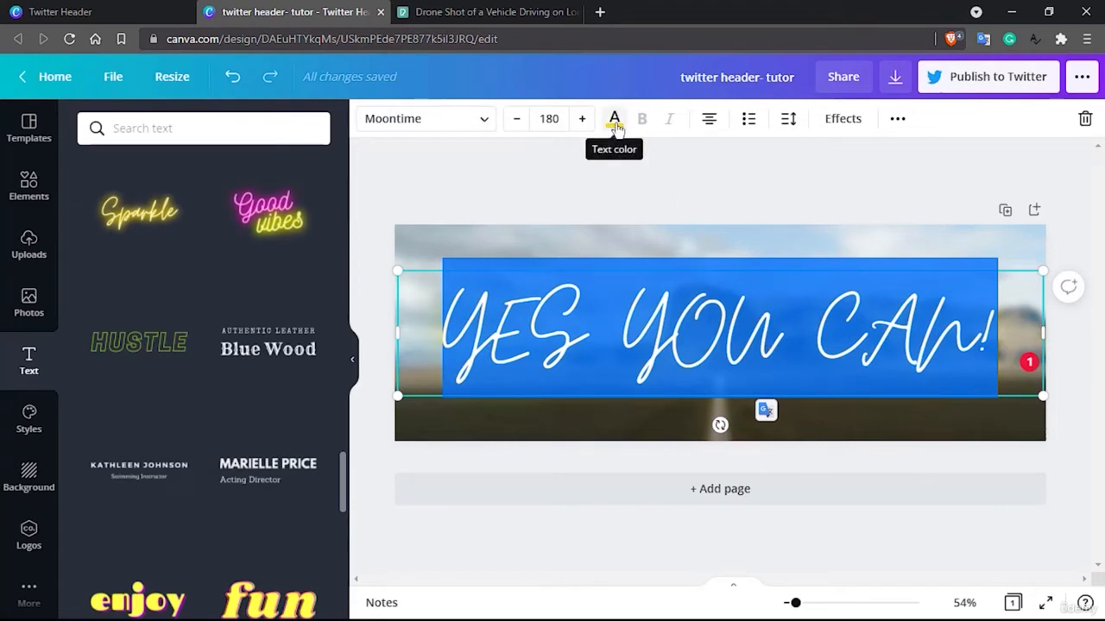
{"action": "type", "text": "NOW"}
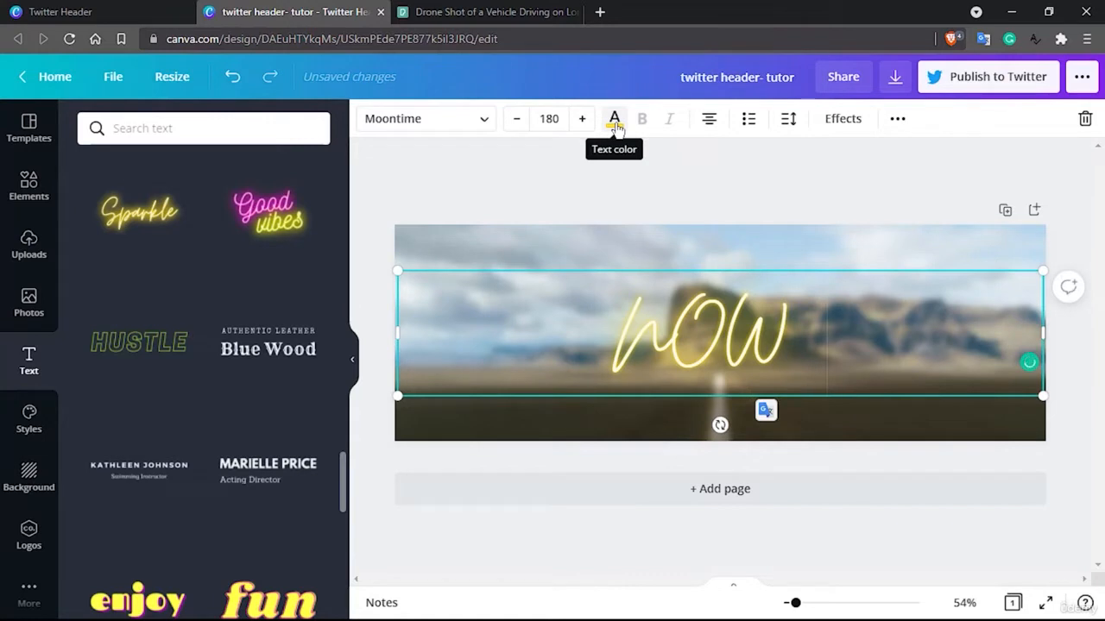
{"action": "type", "text": " or NEVER"}
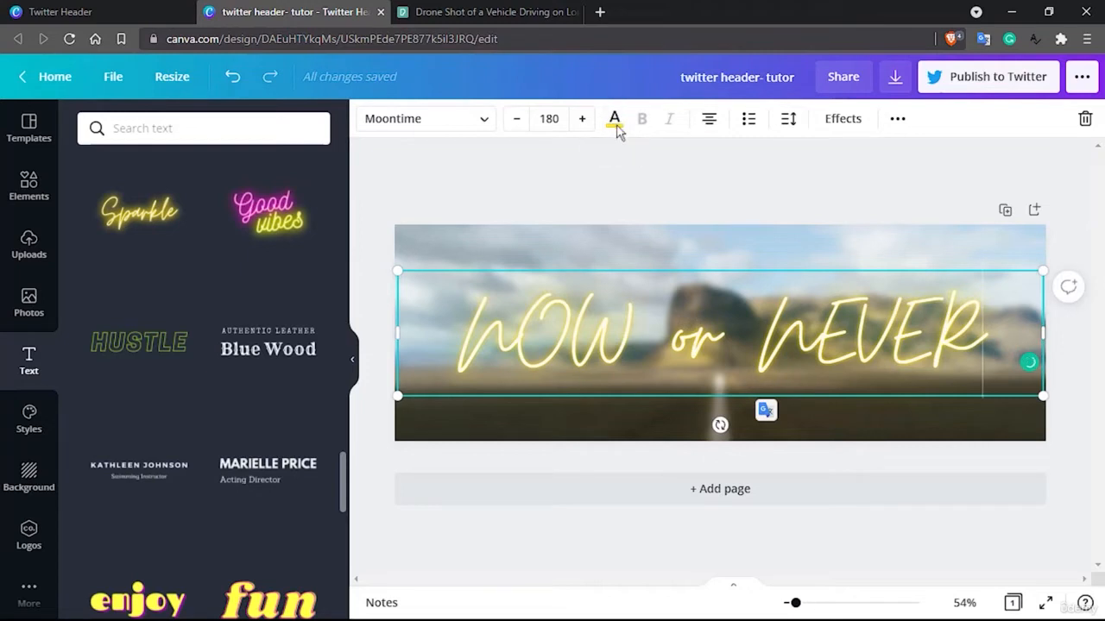
- Try "Conquer from within" as the wording of the neon header text
{"action": "triple_click", "coordinate": [720, 340]}
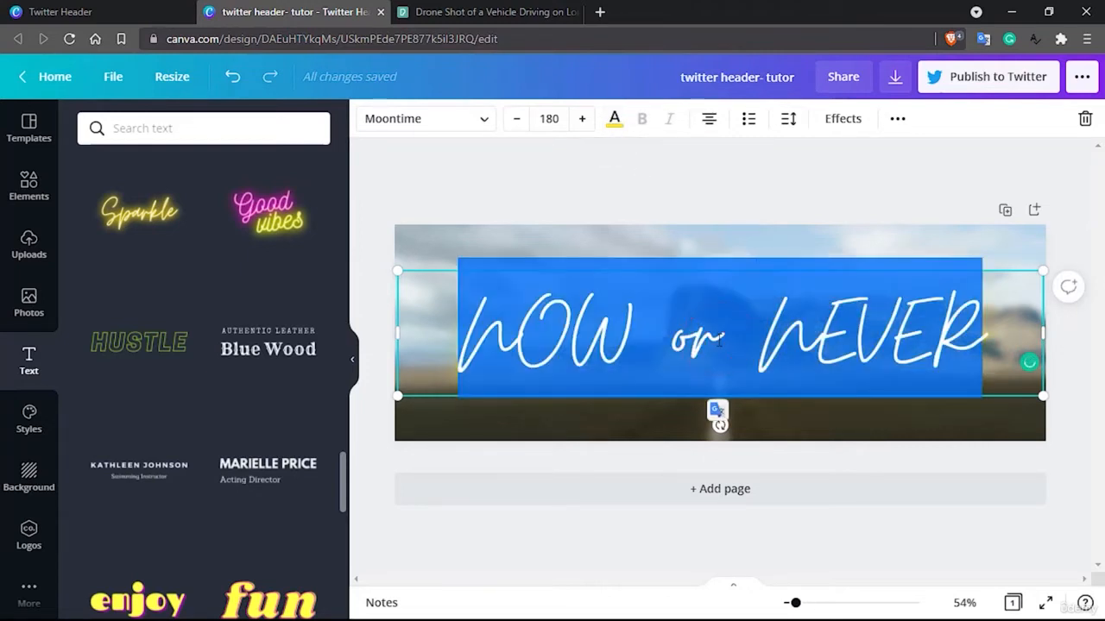
{"action": "type", "text": "Conqu"}
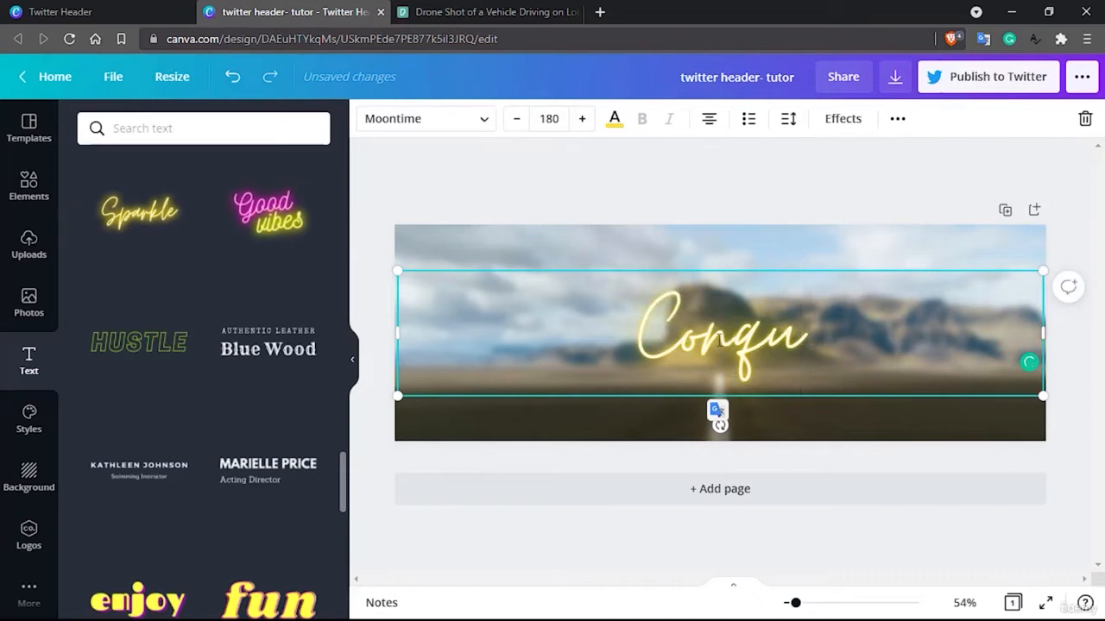
{"action": "type", "text": "er"}
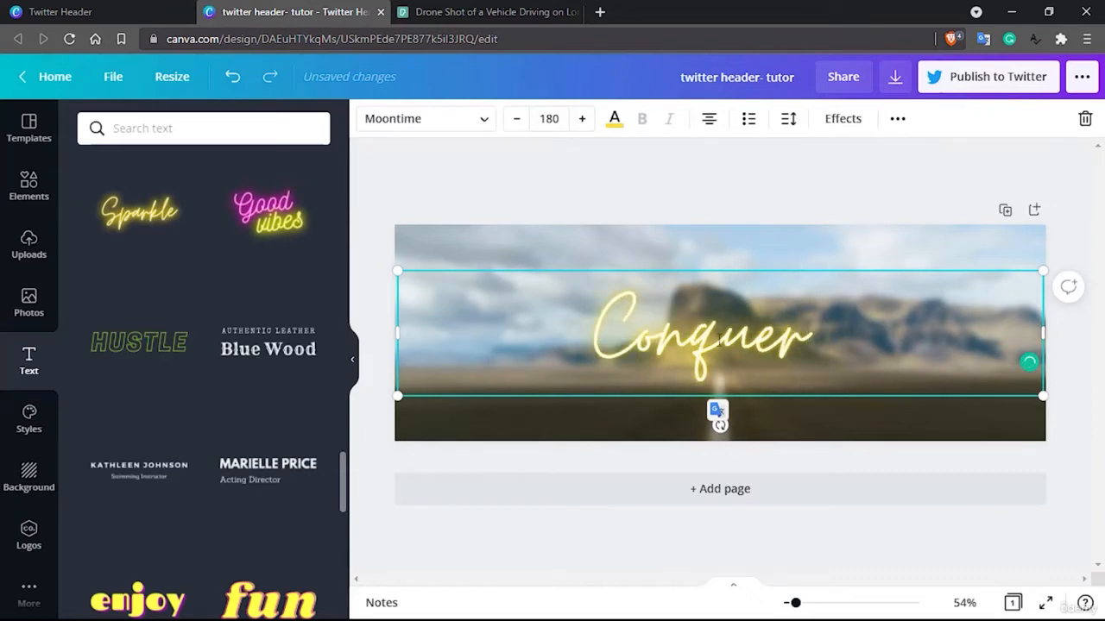
{"action": "type", "text": " from within"}
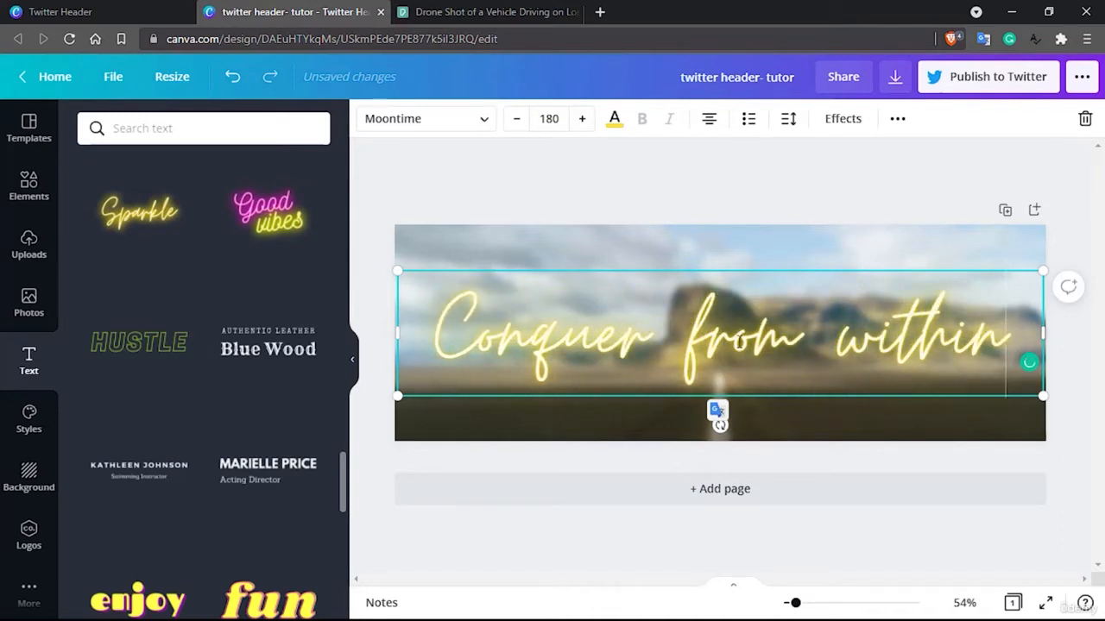
- Undo the text edits back to "YES YOU CAN!", redo them up to "NOW or NEVER", and deselect the text
{"action": "key", "text": "ctrl+z"}
{"action": "key", "text": "ctrl+z"}
{"action": "key", "text": "ctrl+z"}
{"action": "key", "text": "ctrl+z"}
{"action": "key", "text": "ctrl+z"}
{"action": "key", "text": "ctrl+z"}
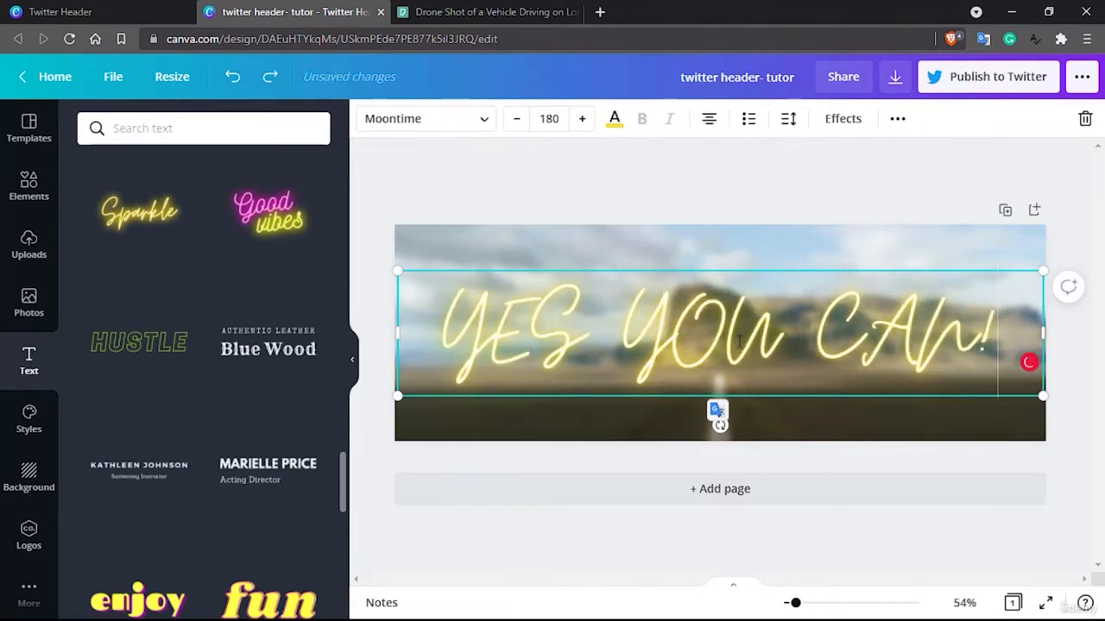
{"action": "key", "text": "ctrl+y"}
{"action": "key", "text": "ctrl+y"}
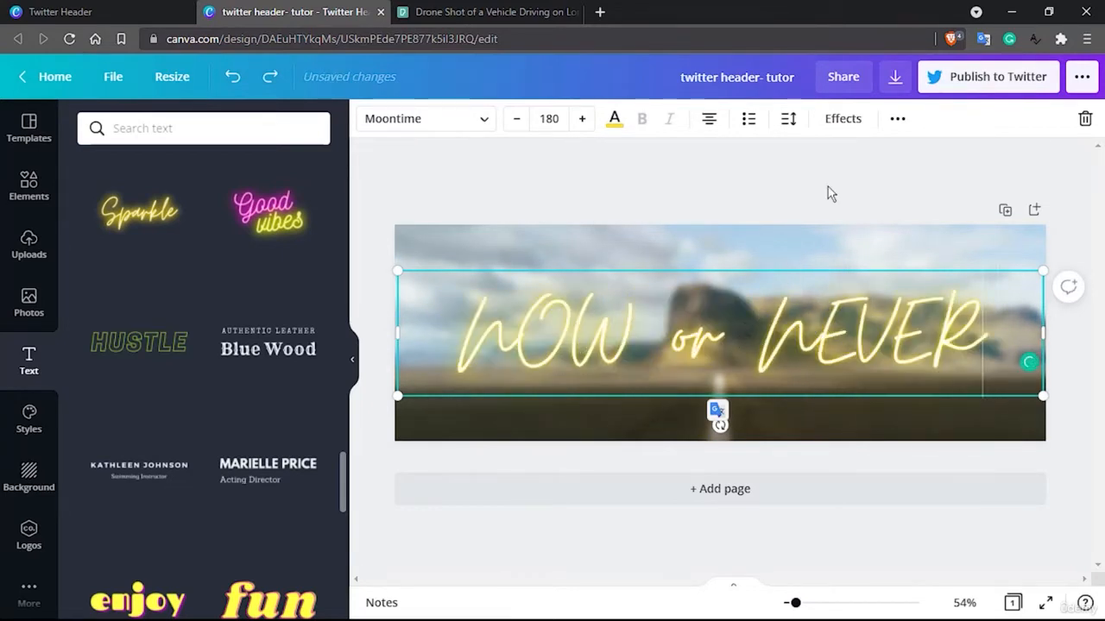
{"action": "left_click", "coordinate": [828, 190]}
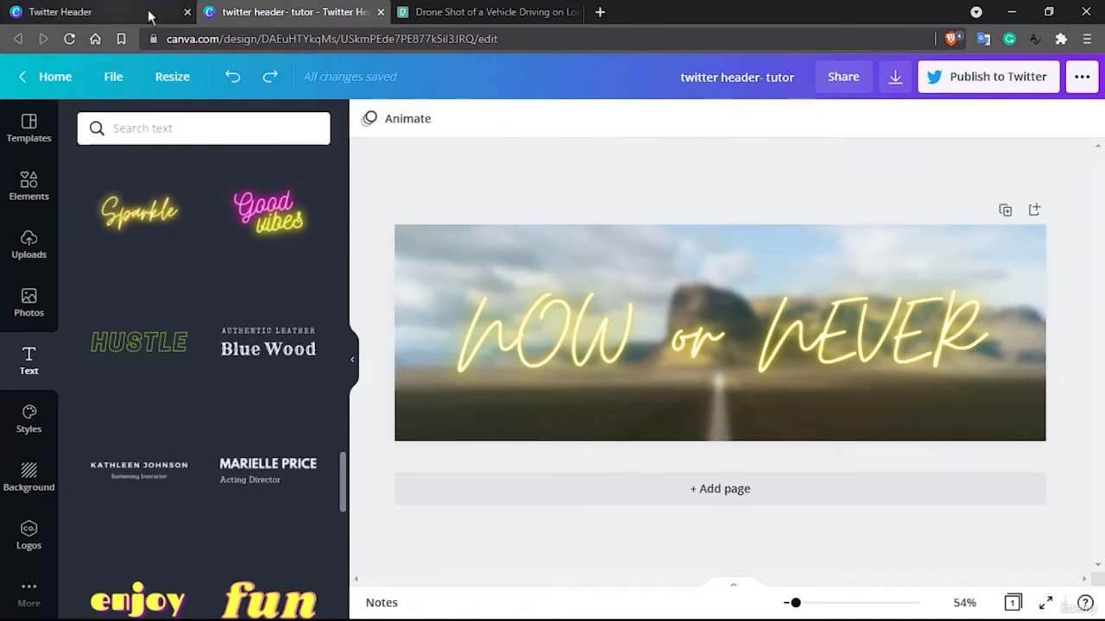
- Create a new blank Twitter header design from the Twitter Header page and bring it into view
{"action": "left_click", "coordinate": [108, 7]}
{"action": "left_click", "coordinate": [297, 235]}
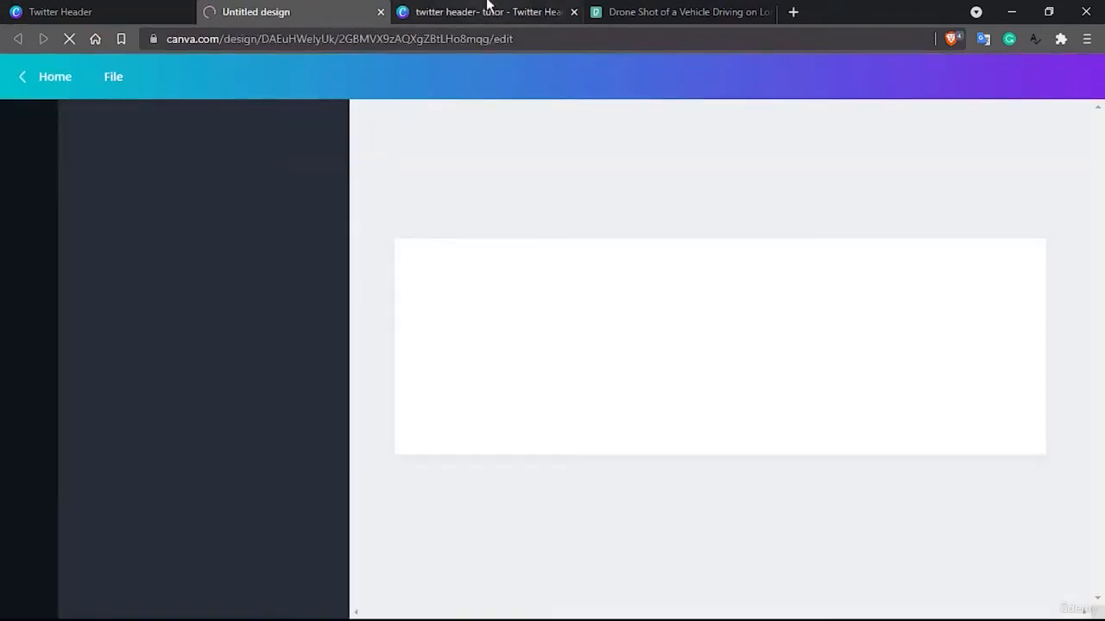
{"action": "left_click", "coordinate": [486, 10]}
{"action": "left_click", "coordinate": [281, 11]}
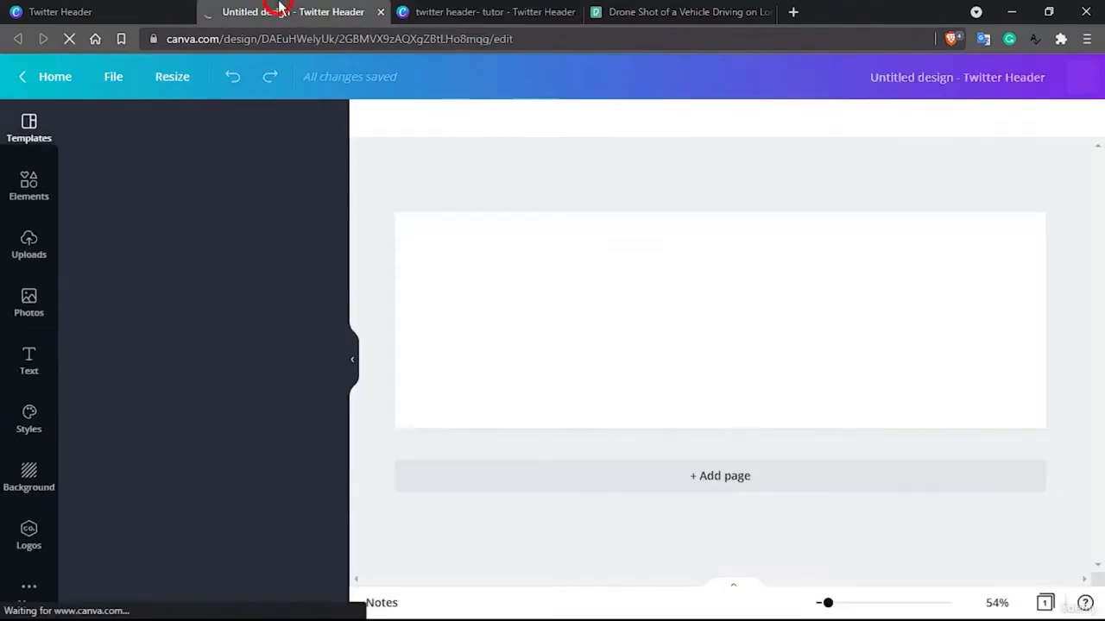
- Name the new design "twitter header- tutor 2"
{"action": "left_click", "coordinate": [855, 75]}
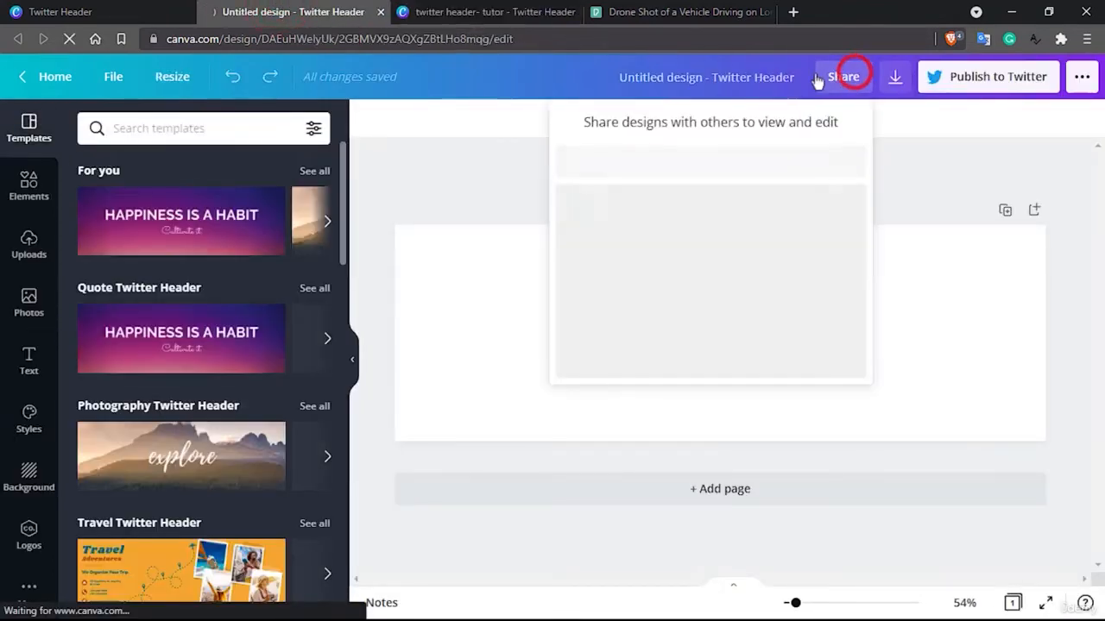
{"action": "left_click", "coordinate": [729, 78]}
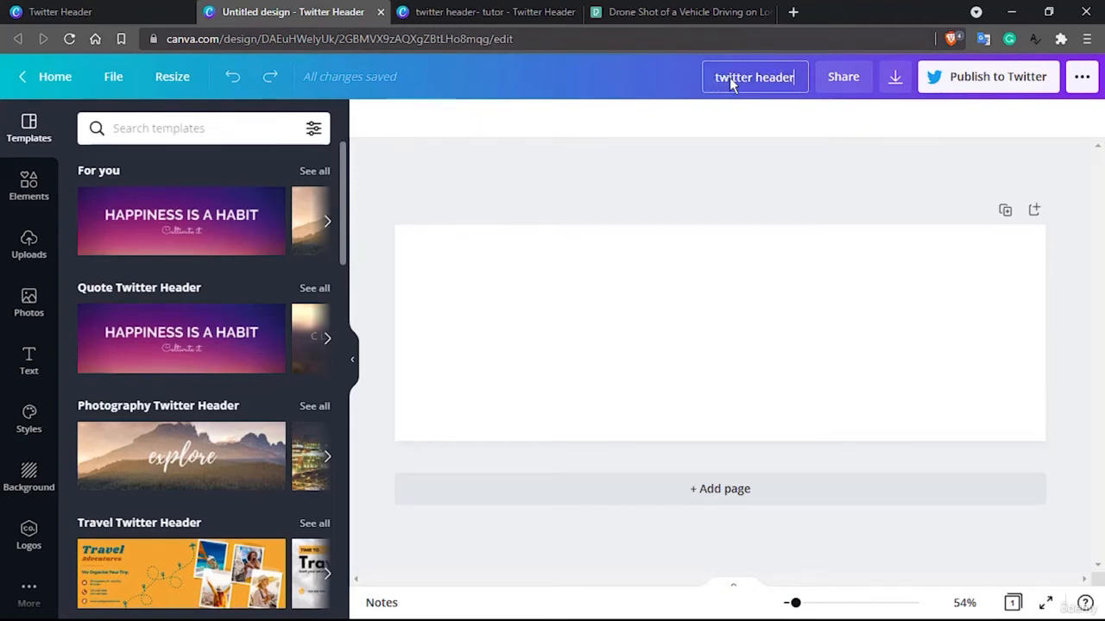
{"action": "type", "text": "twitter header- tu"}
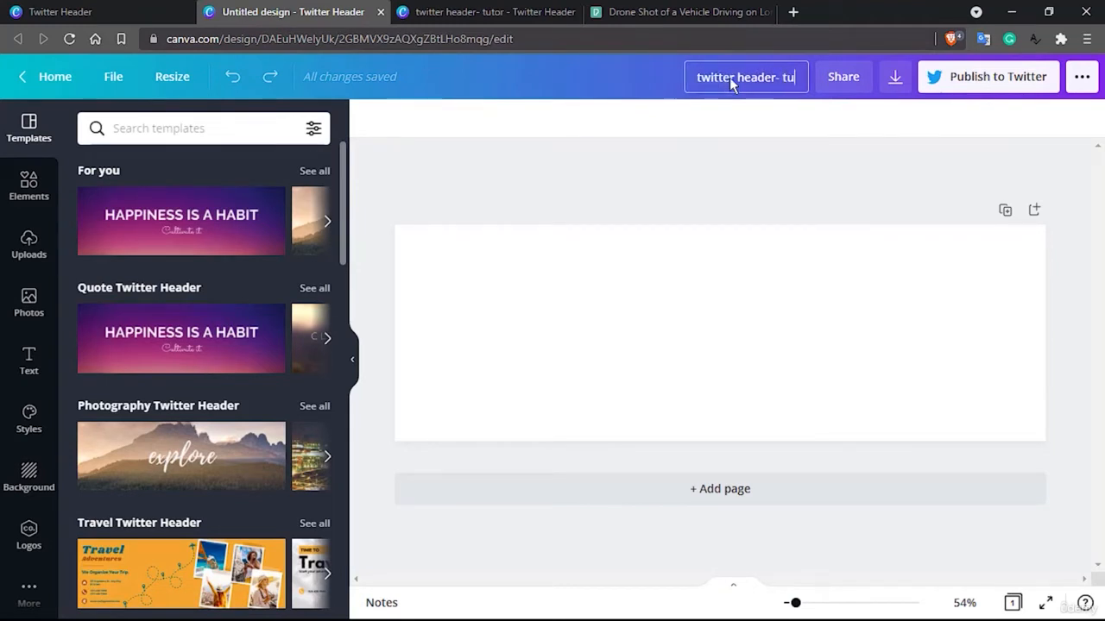
{"action": "type", "text": "tor 2"}
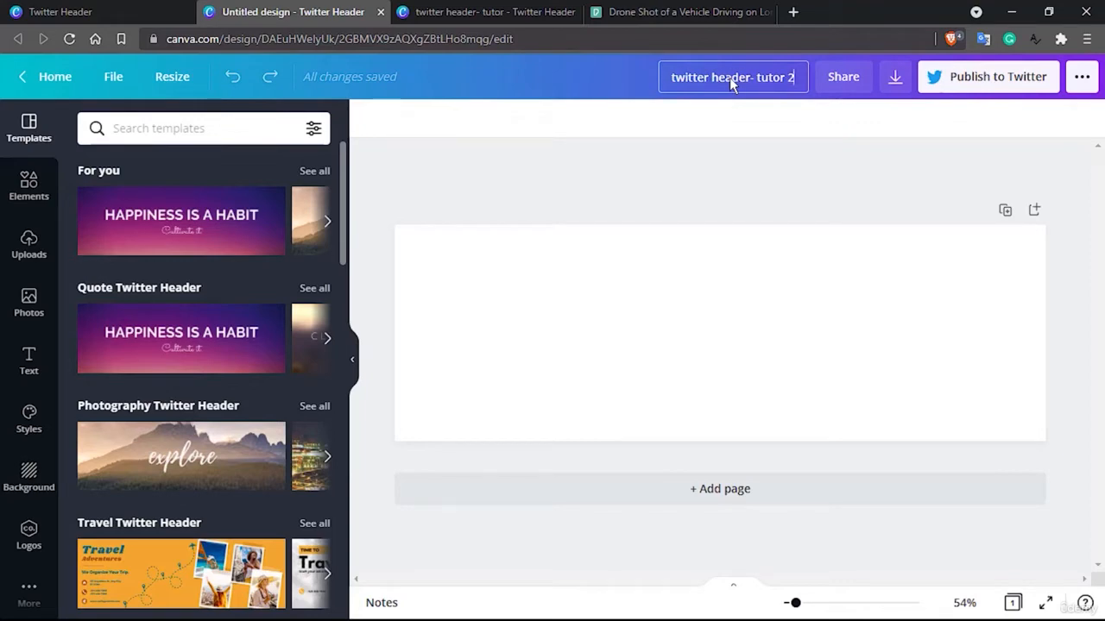
- Open the full Frames collection from the design elements
{"action": "left_click", "coordinate": [32, 183]}
{"action": "scroll", "coordinate": [169, 345], "scroll_direction": "down", "scroll_amount": 4}
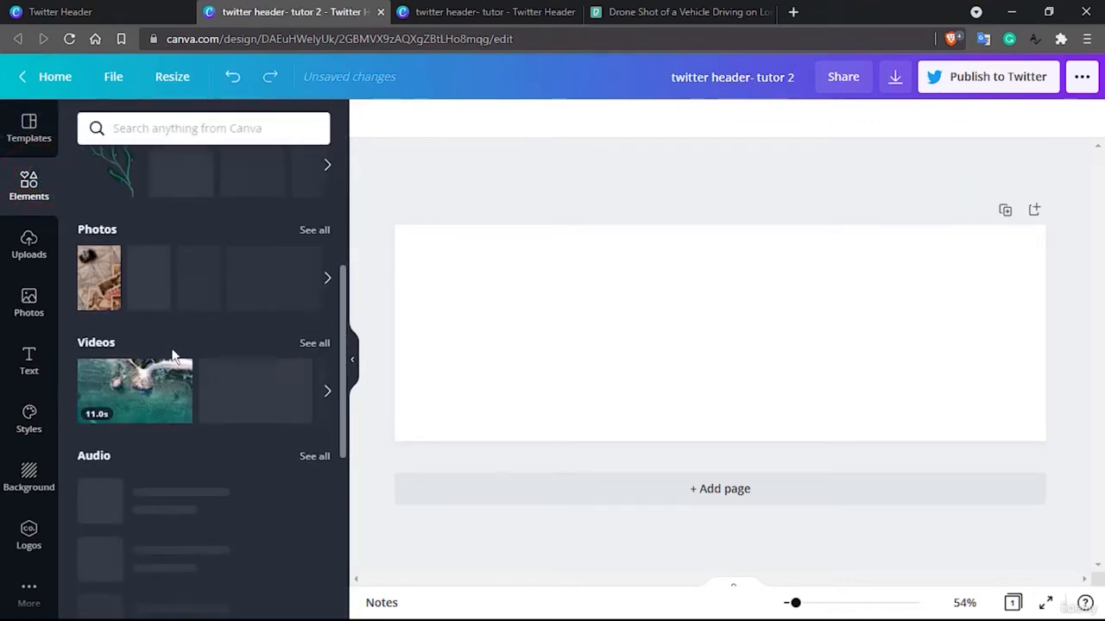
{"action": "scroll", "coordinate": [172, 356], "scroll_direction": "down", "scroll_amount": 5}
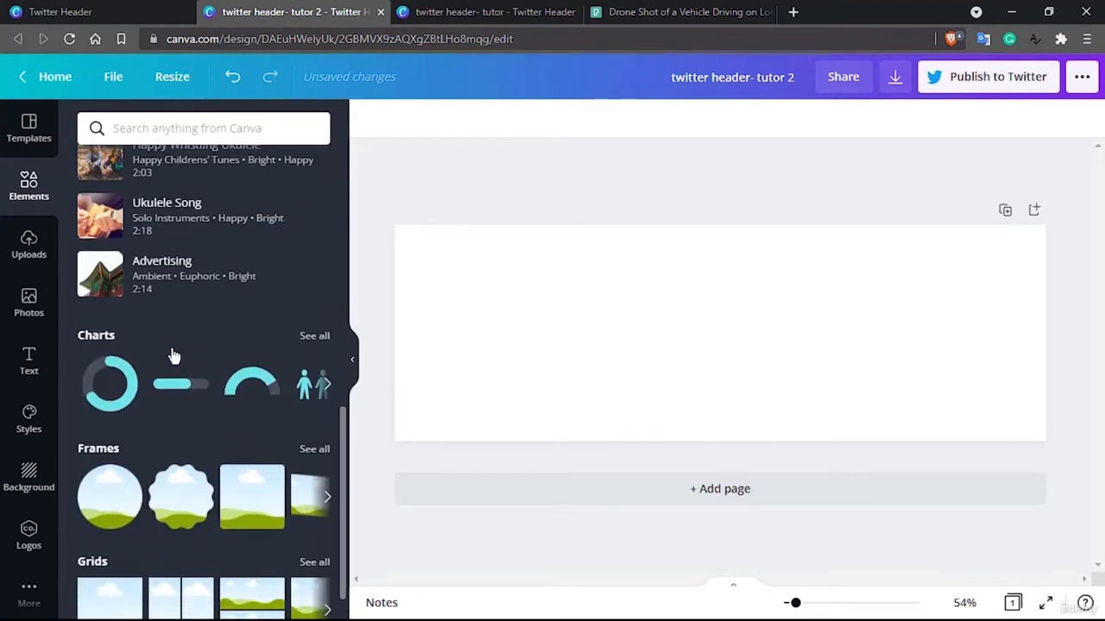
{"action": "scroll", "coordinate": [172, 355], "scroll_direction": "down", "scroll_amount": 1}
{"action": "left_click", "coordinate": [314, 403]}
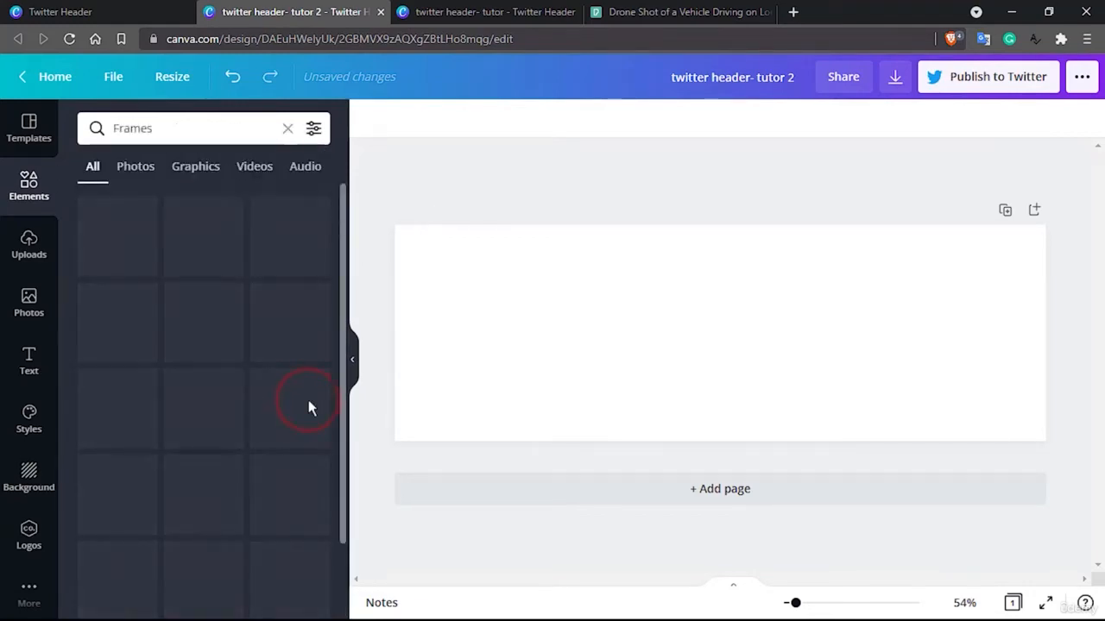
- Browse the frame shapes, including brush-stroke, geometric, letter, number and photo-border frames, for one that suits the blank header
{"action": "scroll", "coordinate": [207, 410], "scroll_direction": "down", "scroll_amount": 8}
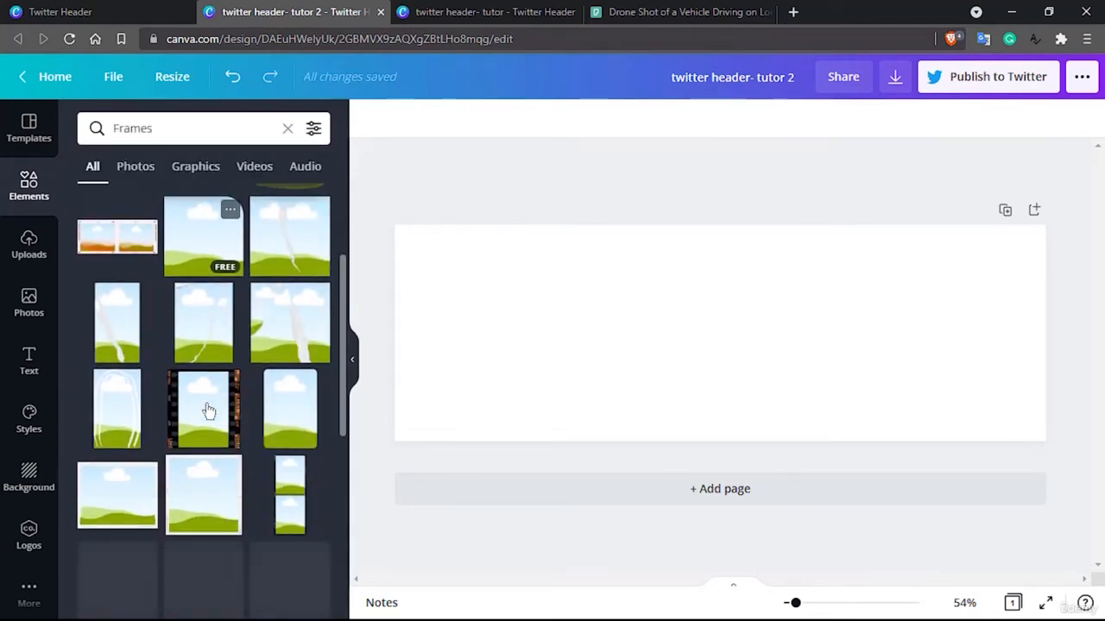
{"action": "scroll", "coordinate": [207, 411], "scroll_direction": "down", "scroll_amount": 7}
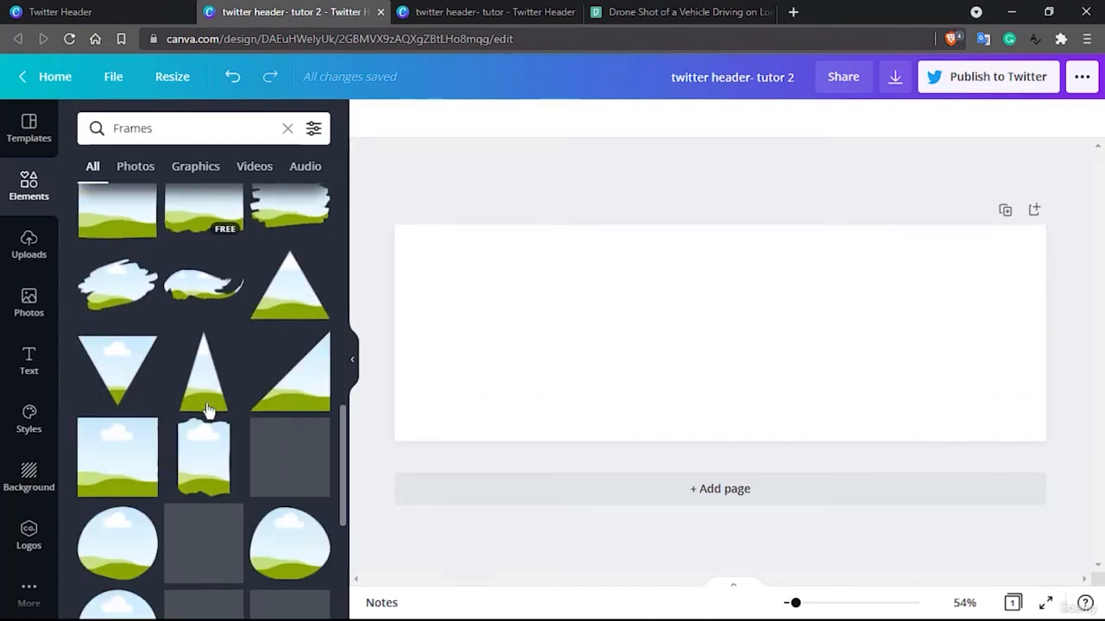
{"action": "scroll", "coordinate": [257, 414], "scroll_direction": "down", "scroll_amount": 10}
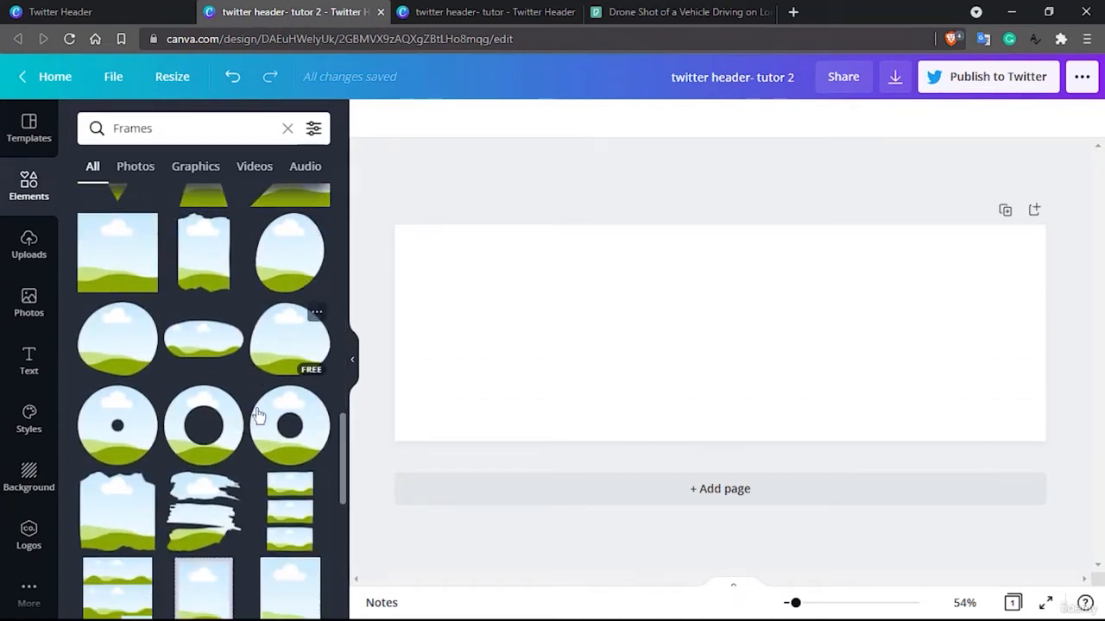
{"action": "scroll", "coordinate": [256, 409], "scroll_direction": "down", "scroll_amount": 10}
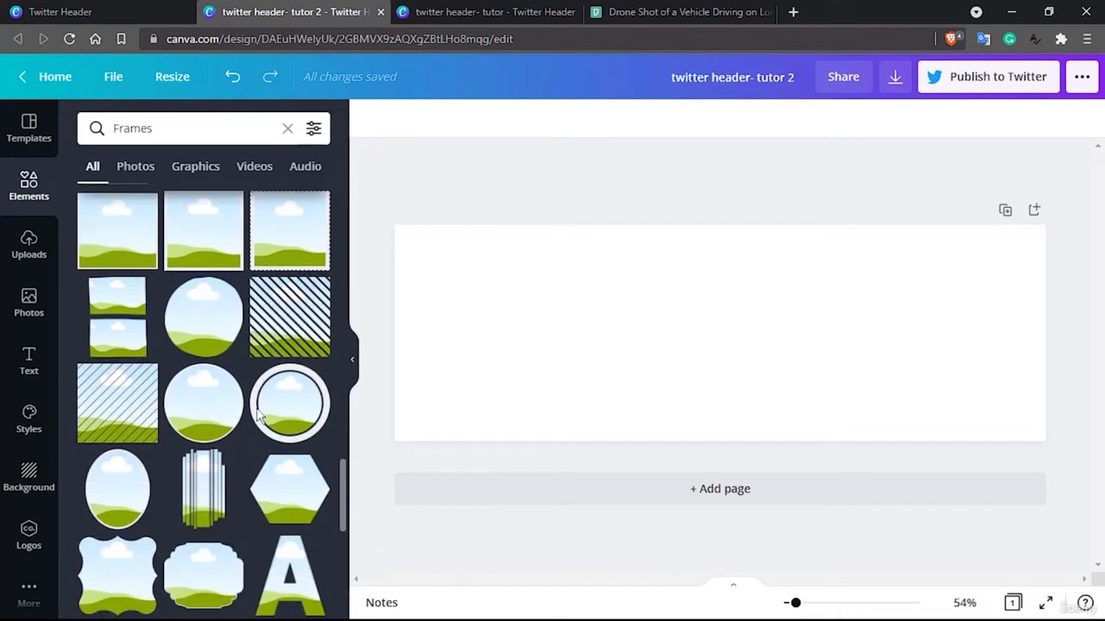
{"action": "scroll", "coordinate": [257, 415], "scroll_direction": "down", "scroll_amount": 8}
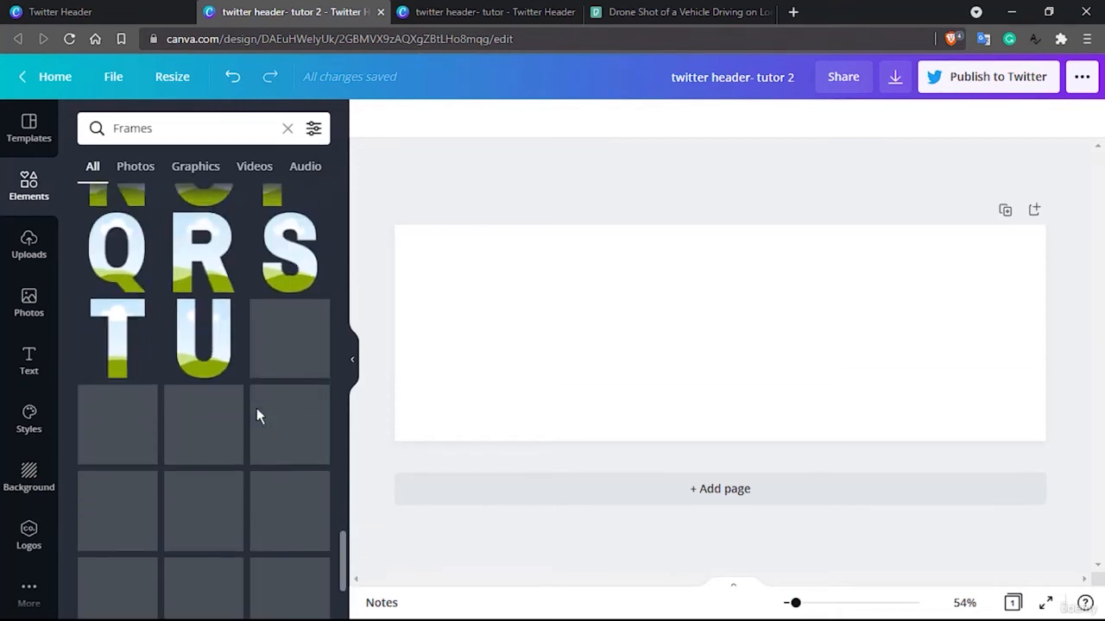
{"action": "scroll", "coordinate": [256, 409], "scroll_direction": "down", "scroll_amount": 8}
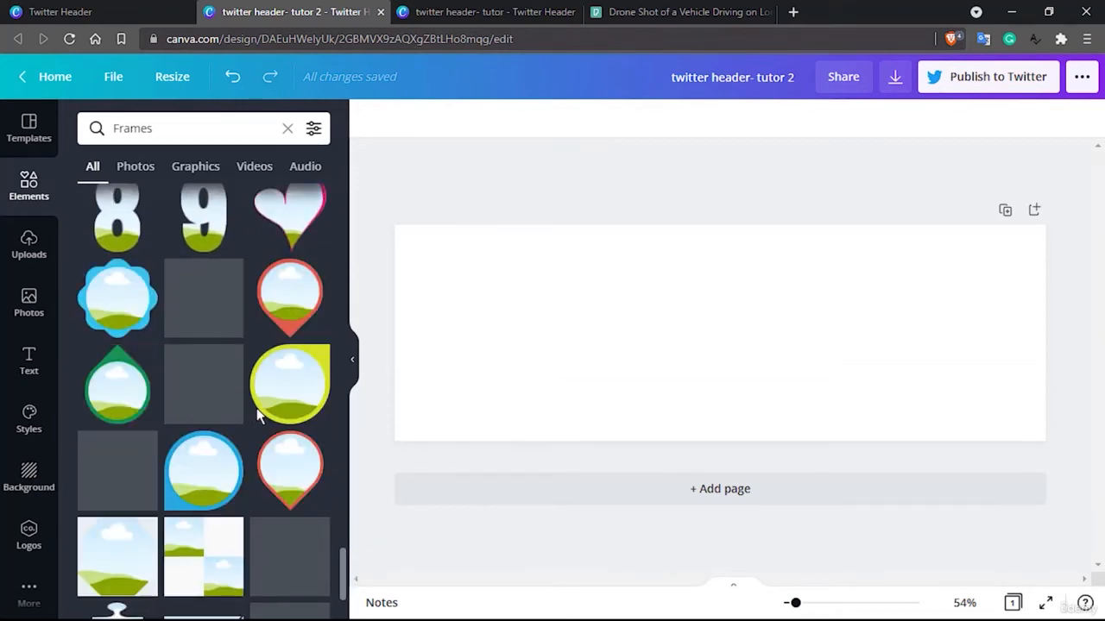
{"action": "scroll", "coordinate": [256, 414], "scroll_direction": "down", "scroll_amount": 5}
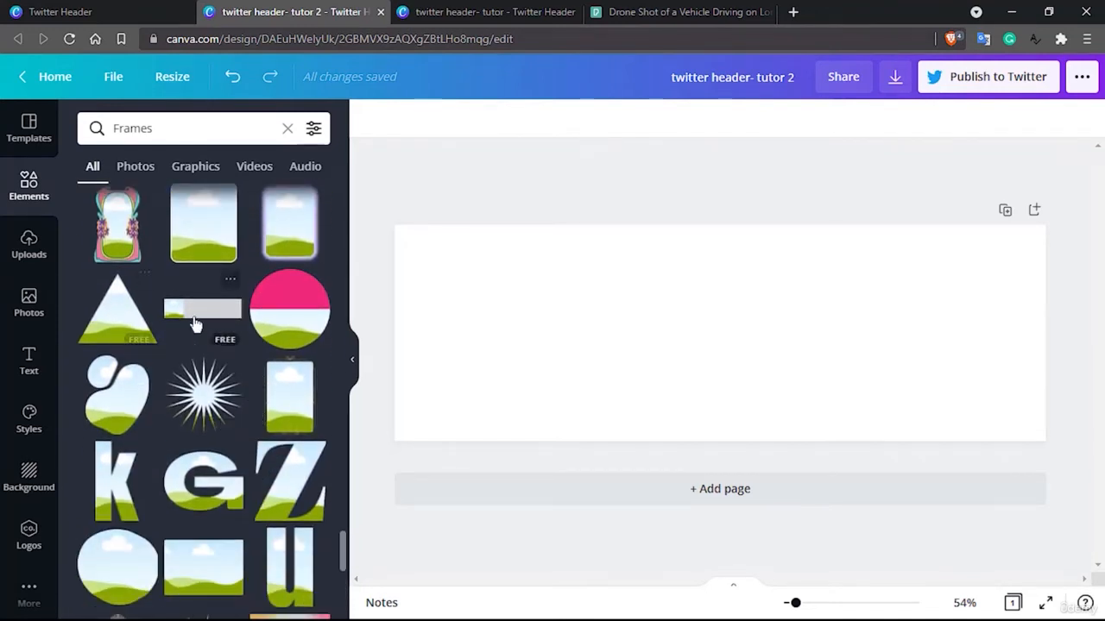
{"action": "scroll", "coordinate": [176, 417], "scroll_direction": "down", "scroll_amount": 5}
{"action": "scroll", "coordinate": [175, 417], "scroll_direction": "down", "scroll_amount": 7}
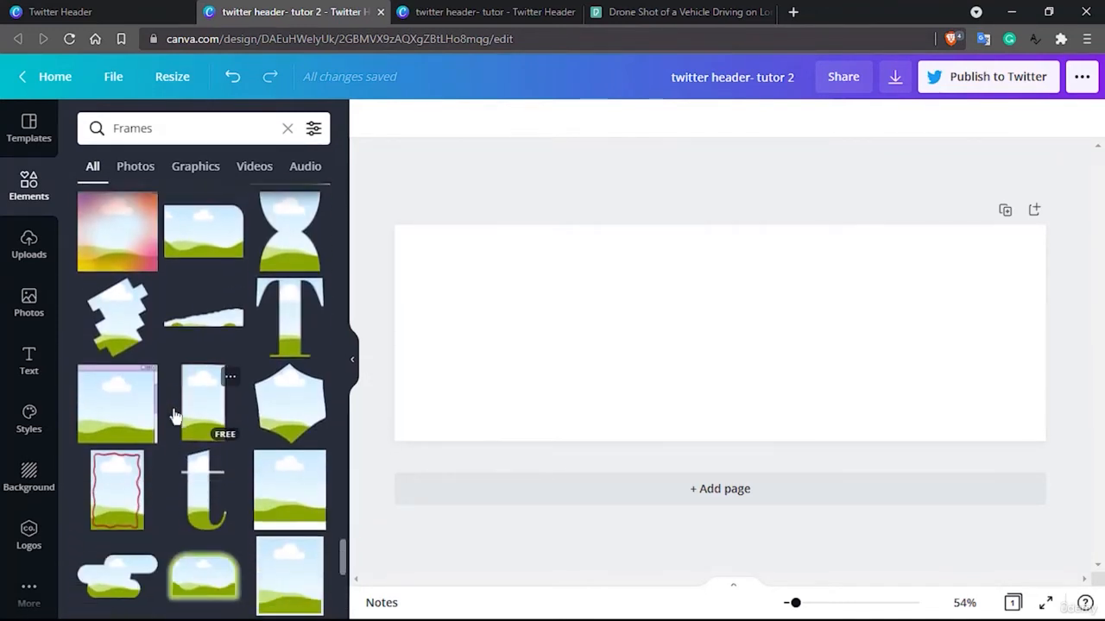
{"action": "scroll", "coordinate": [175, 417], "scroll_direction": "down", "scroll_amount": 5}
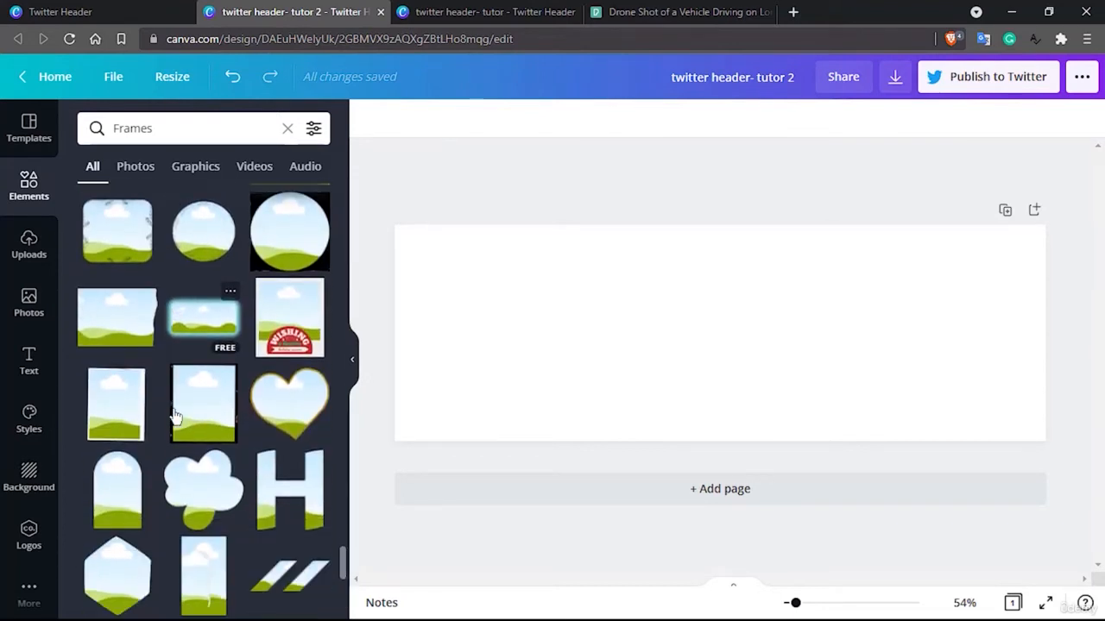
{"action": "scroll", "coordinate": [175, 417], "scroll_direction": "down", "scroll_amount": 6}
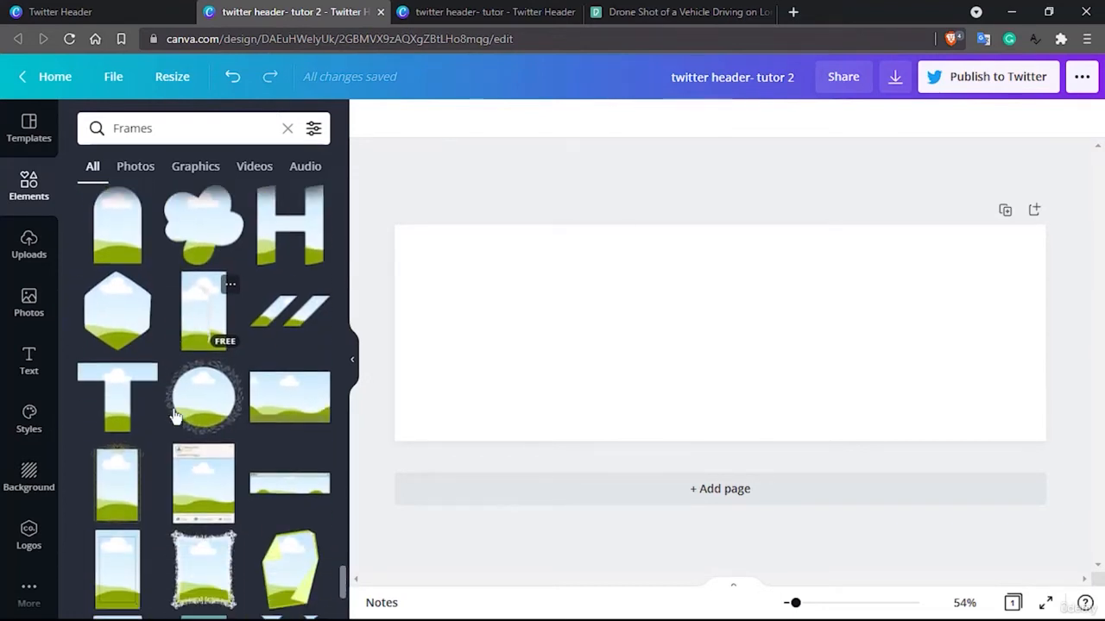
{"action": "scroll", "coordinate": [175, 417], "scroll_direction": "down", "scroll_amount": 6}
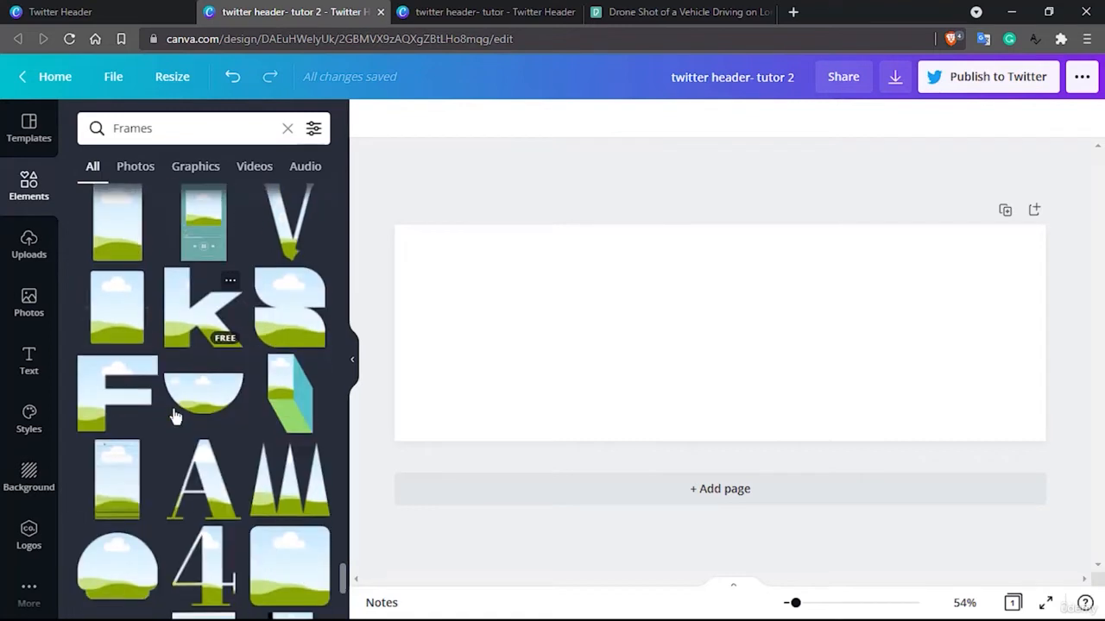
{"action": "scroll", "coordinate": [175, 417], "scroll_direction": "down", "scroll_amount": 6}
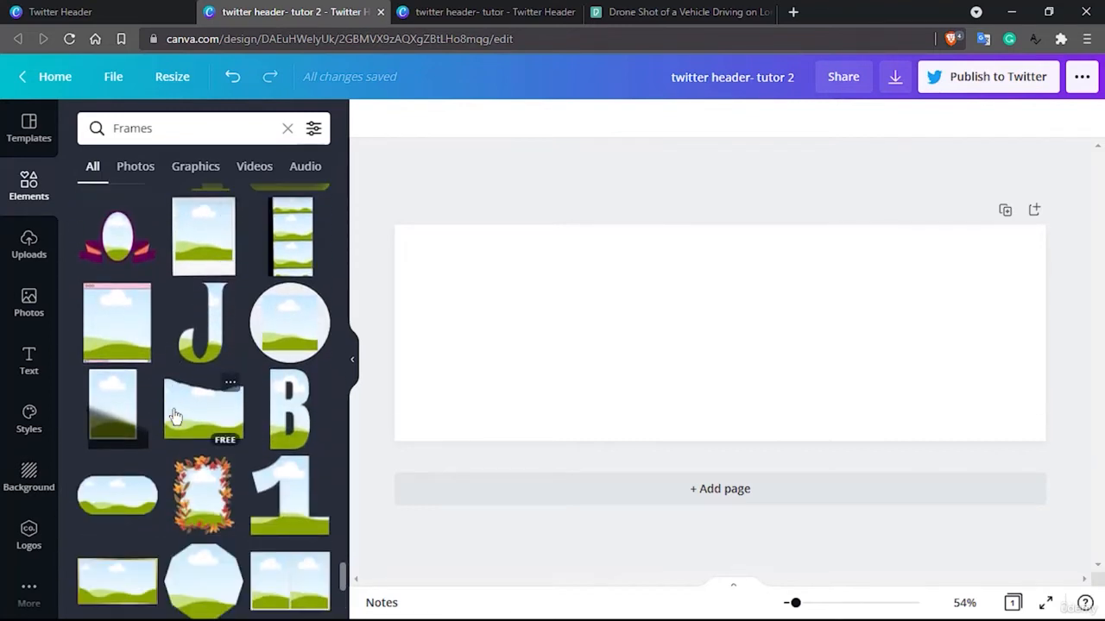
{"action": "scroll", "coordinate": [176, 416], "scroll_direction": "down", "scroll_amount": 5}
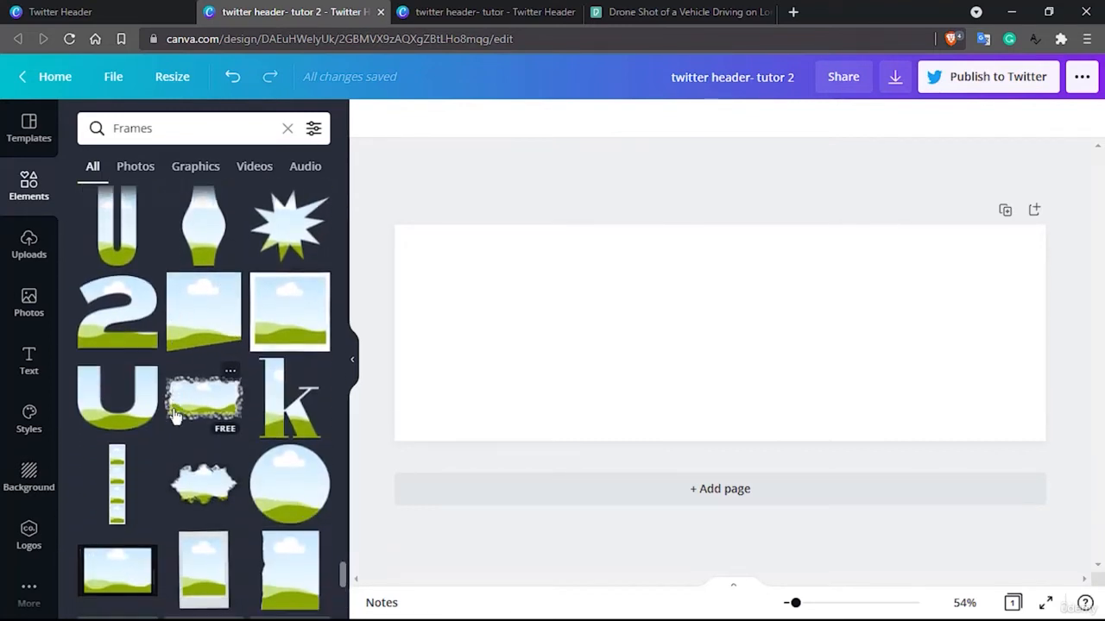
{"action": "scroll", "coordinate": [175, 417], "scroll_direction": "down", "scroll_amount": 5}
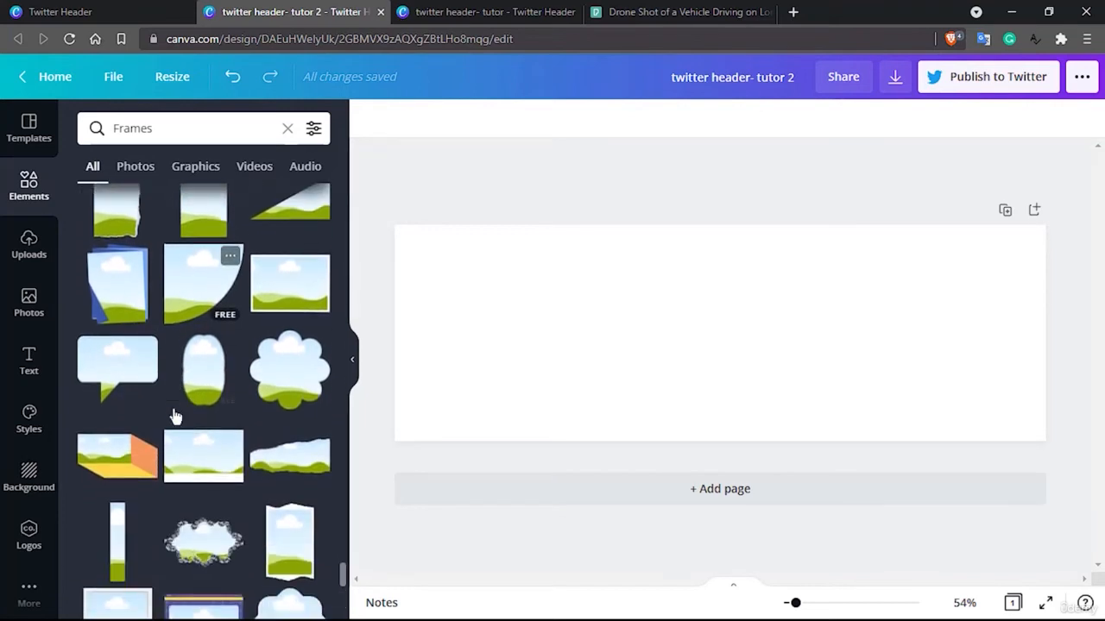
{"action": "scroll", "coordinate": [175, 417], "scroll_direction": "down", "scroll_amount": 5}
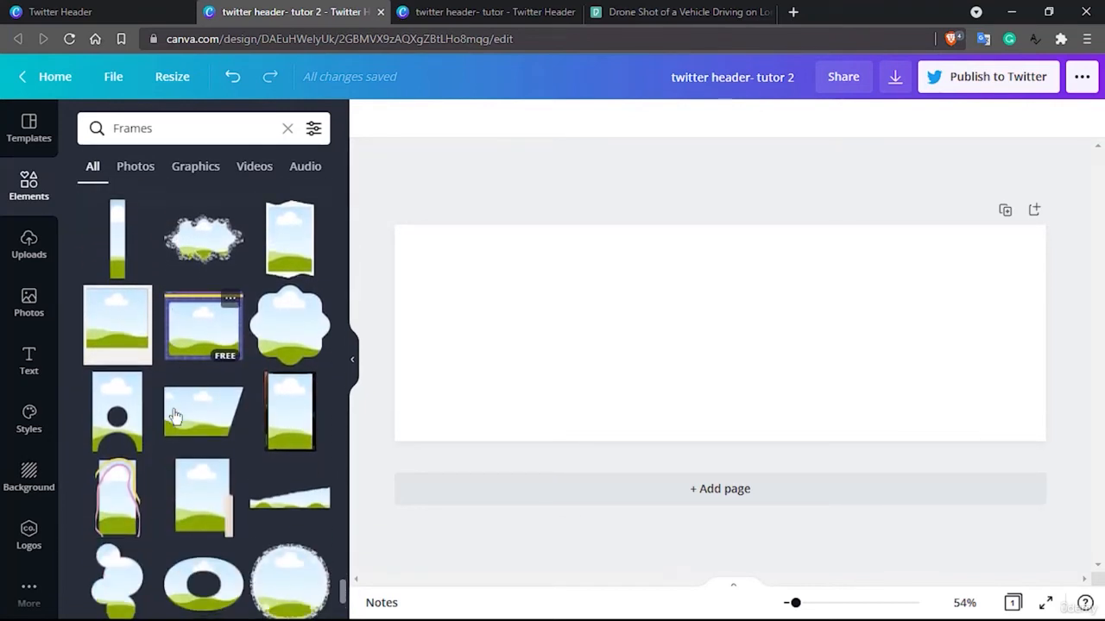
{"action": "scroll", "coordinate": [175, 417], "scroll_direction": "down", "scroll_amount": 5}
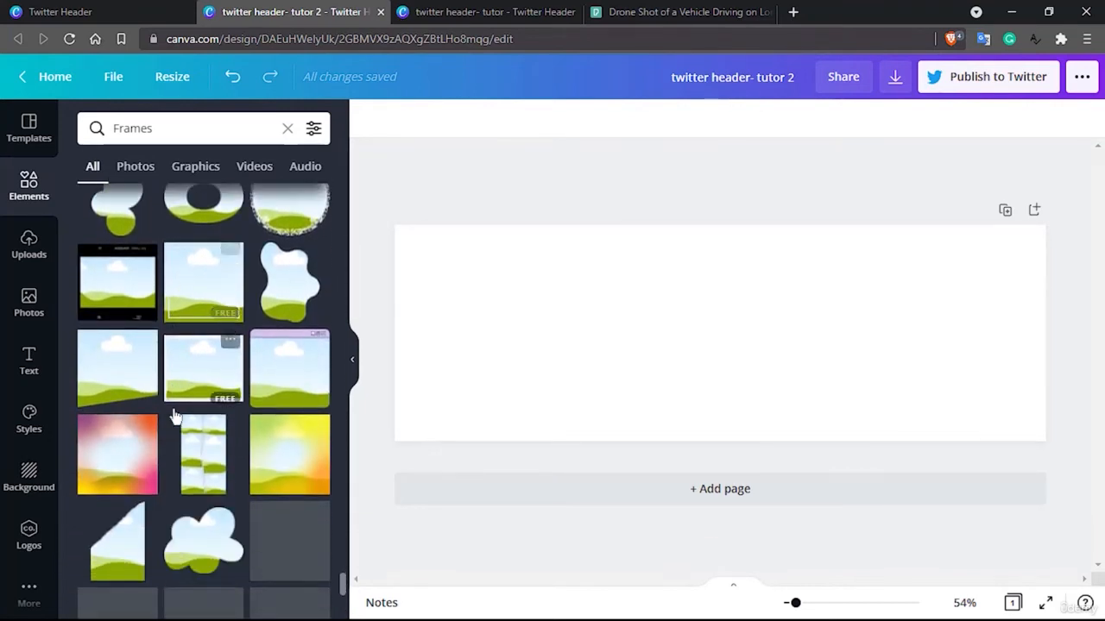
{"action": "scroll", "coordinate": [175, 417], "scroll_direction": "down", "scroll_amount": 5}
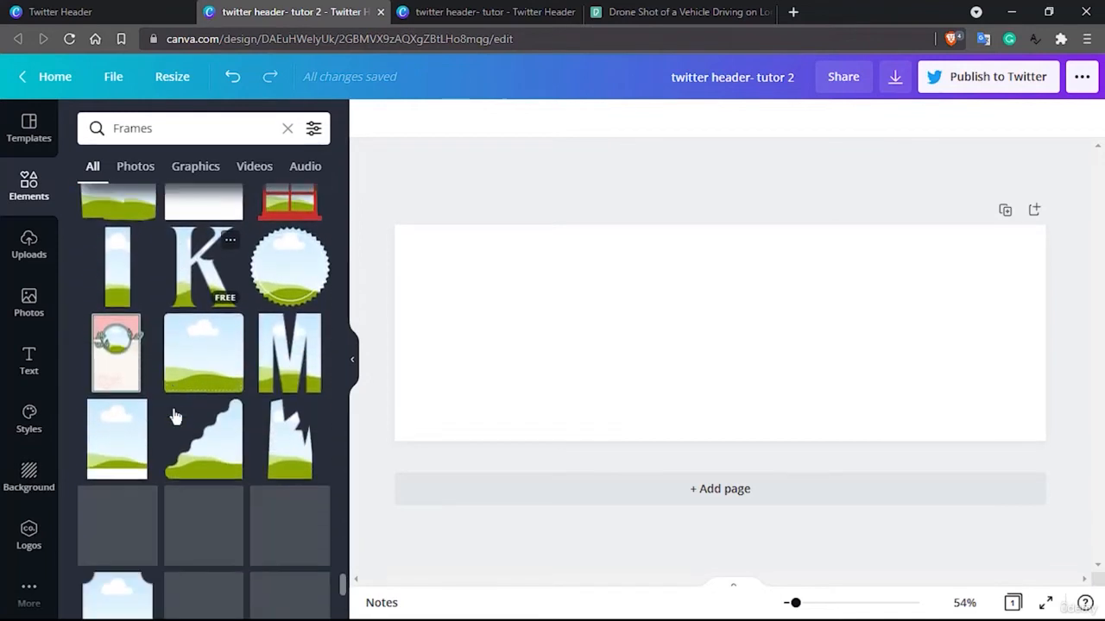
{"action": "scroll", "coordinate": [175, 417], "scroll_direction": "down", "scroll_amount": 5}
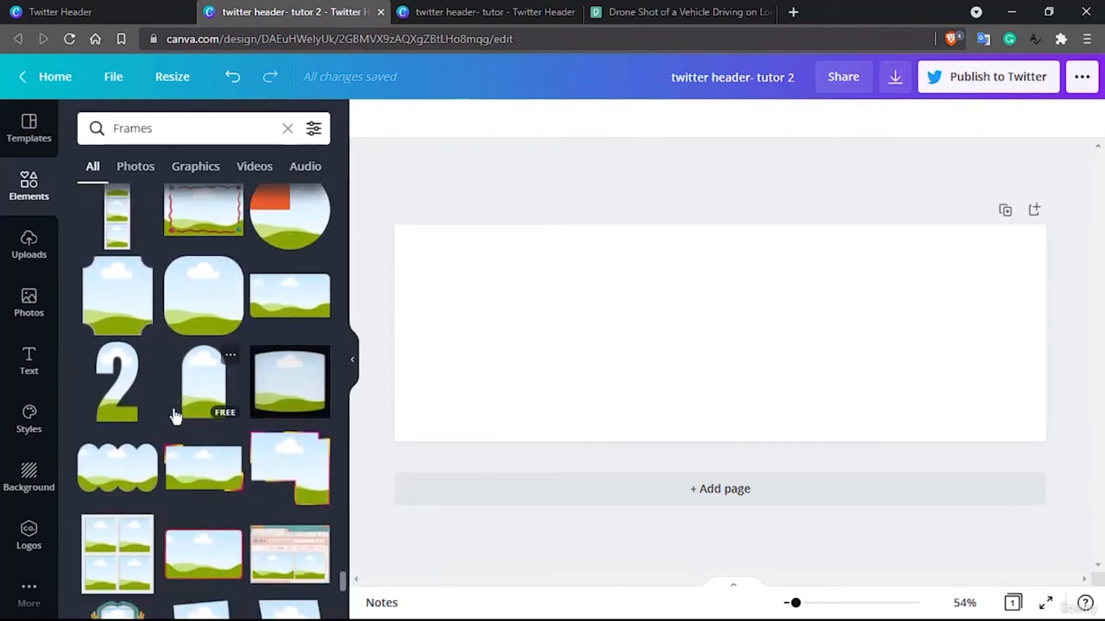
{"action": "scroll", "coordinate": [175, 416], "scroll_direction": "down", "scroll_amount": 5}
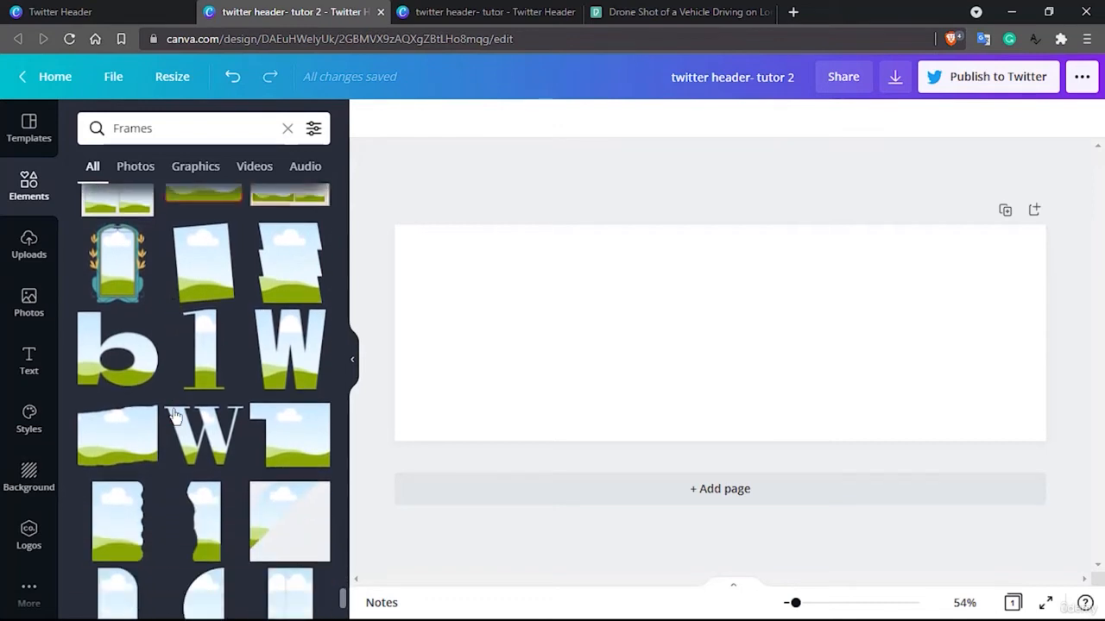
{"action": "scroll", "coordinate": [175, 417], "scroll_direction": "down", "scroll_amount": 5}
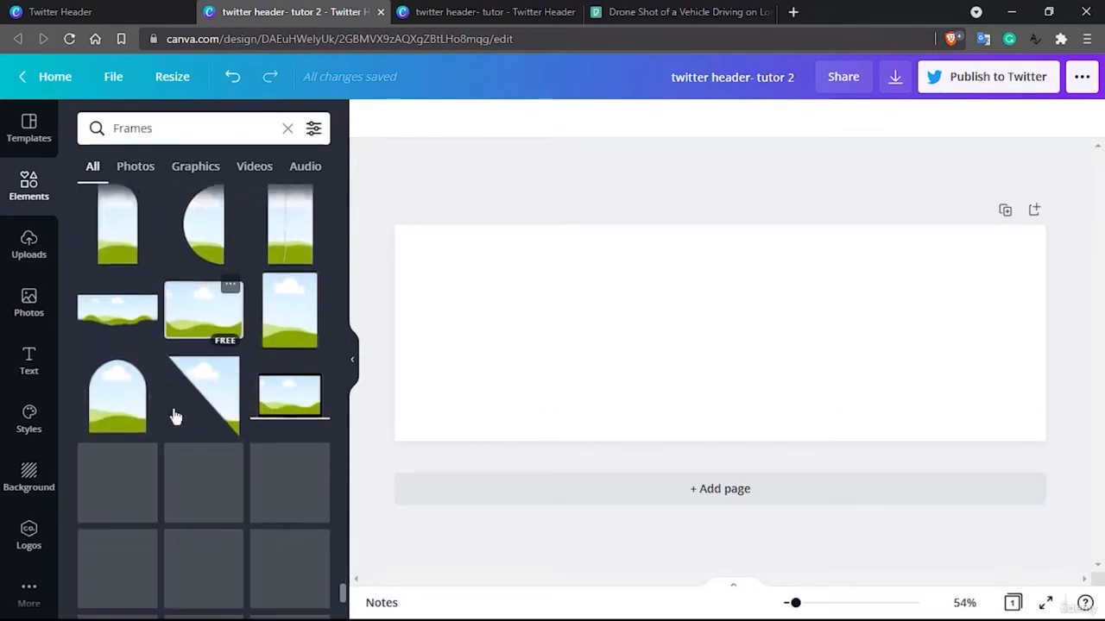
{"action": "scroll", "coordinate": [175, 417], "scroll_direction": "down", "scroll_amount": 5}
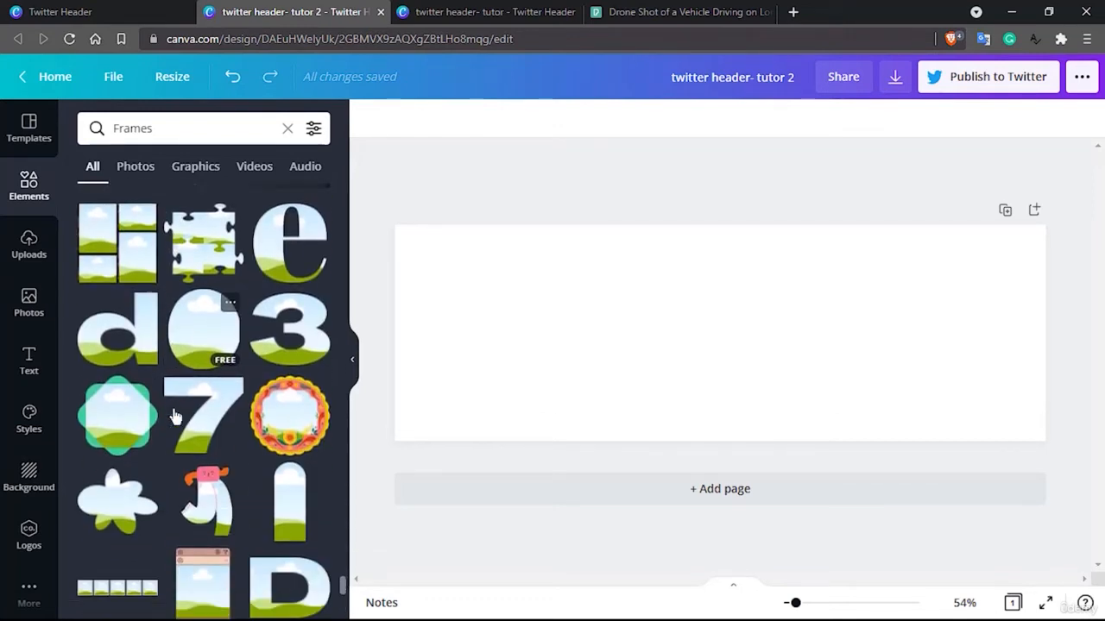
{"action": "scroll", "coordinate": [176, 416], "scroll_direction": "down", "scroll_amount": 5}
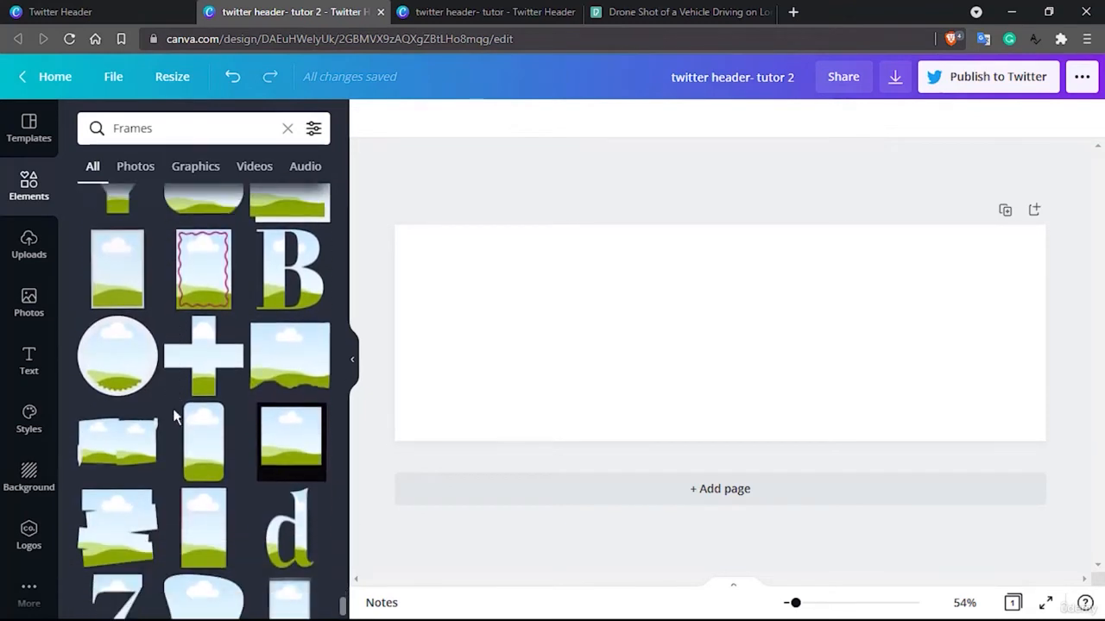
{"action": "scroll", "coordinate": [175, 417], "scroll_direction": "down", "scroll_amount": 5}
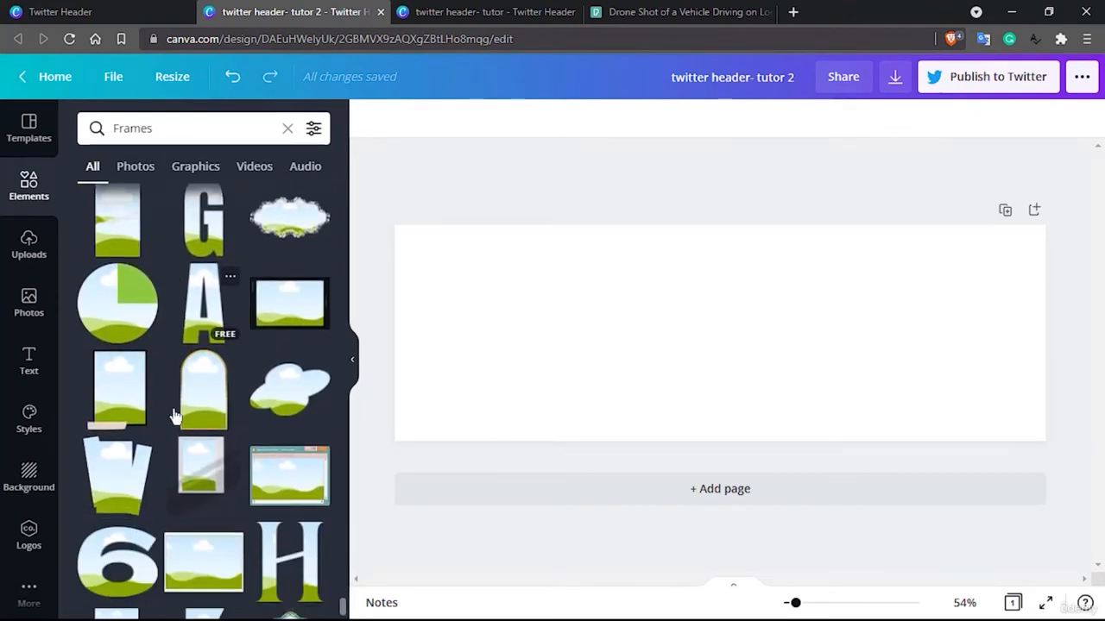
{"action": "scroll", "coordinate": [175, 417], "scroll_direction": "down", "scroll_amount": 5}
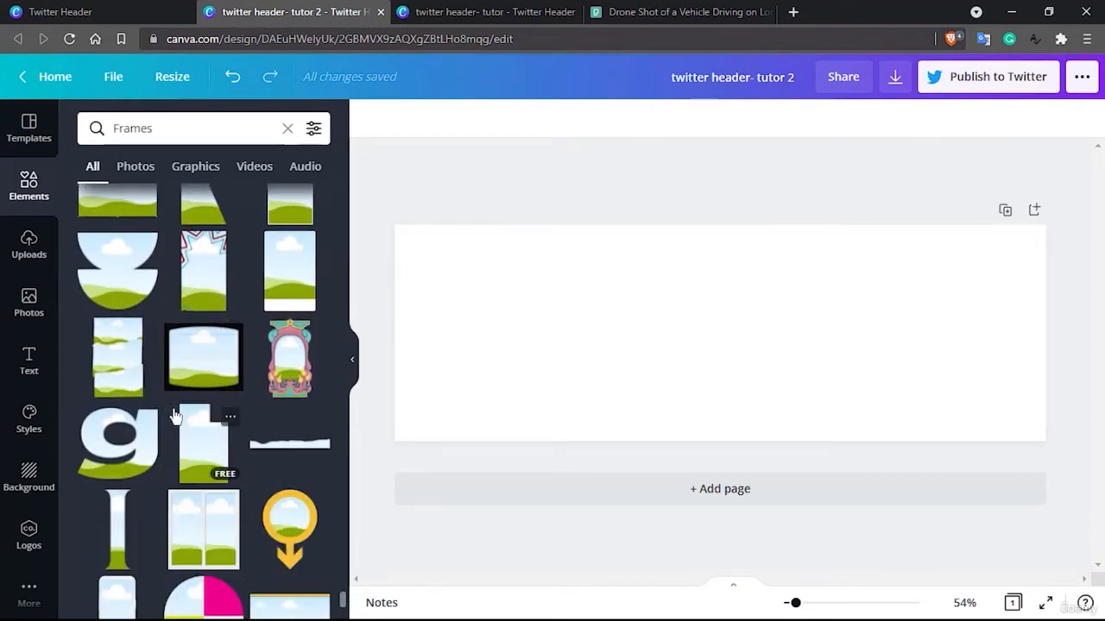
{"action": "scroll", "coordinate": [176, 417], "scroll_direction": "down", "scroll_amount": 5}
{"action": "scroll", "coordinate": [175, 417], "scroll_direction": "down", "scroll_amount": 5}
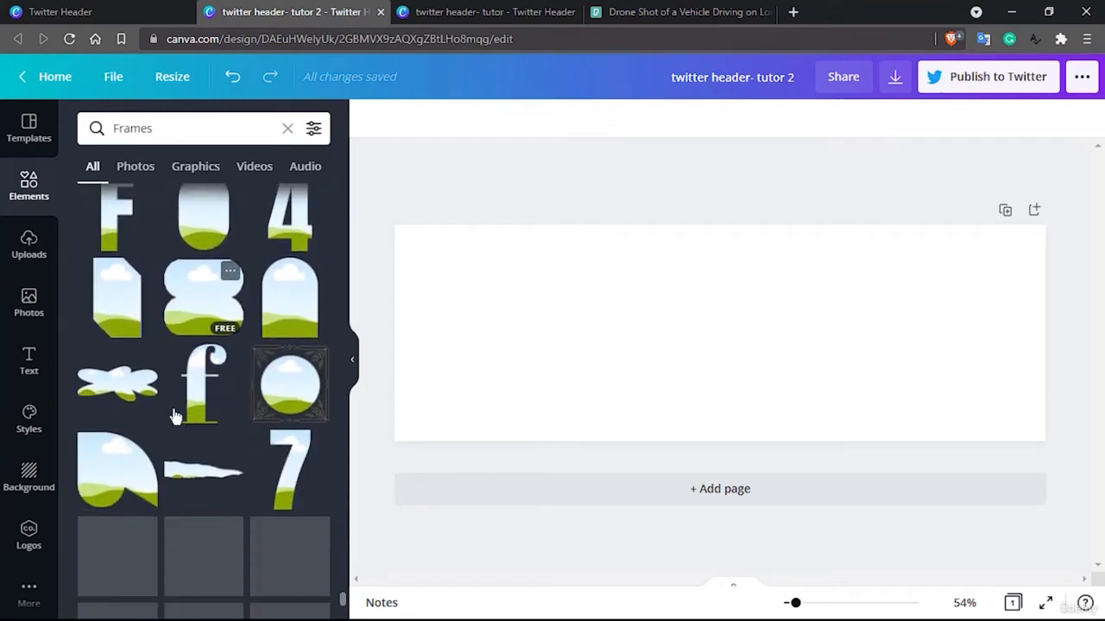
{"action": "scroll", "coordinate": [174, 416], "scroll_direction": "down", "scroll_amount": 6}
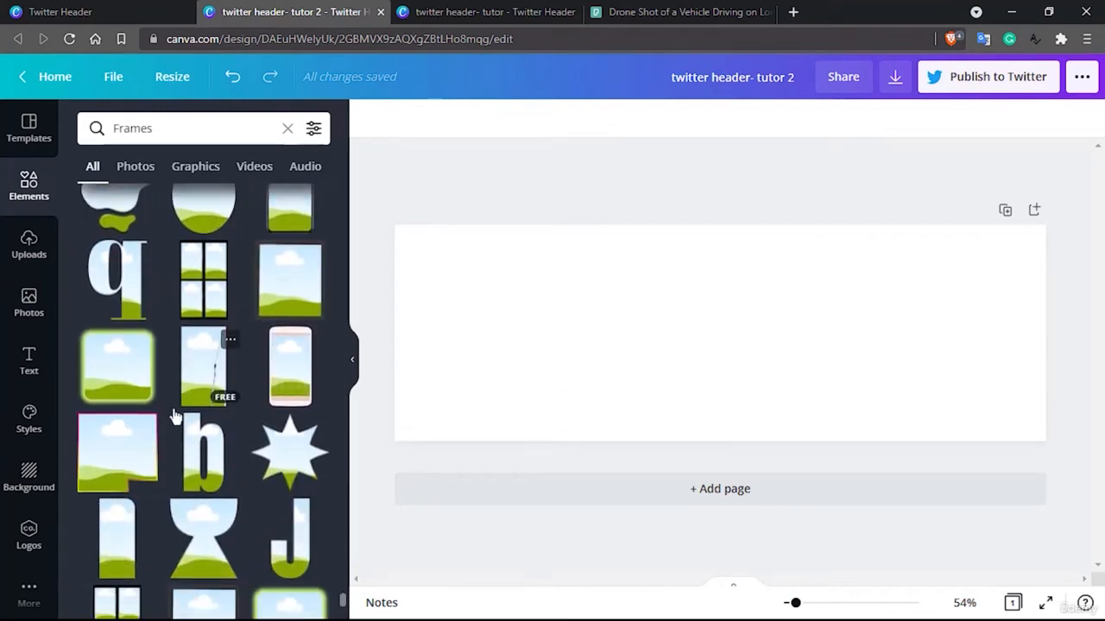
{"action": "scroll", "coordinate": [174, 417], "scroll_direction": "down", "scroll_amount": 7}
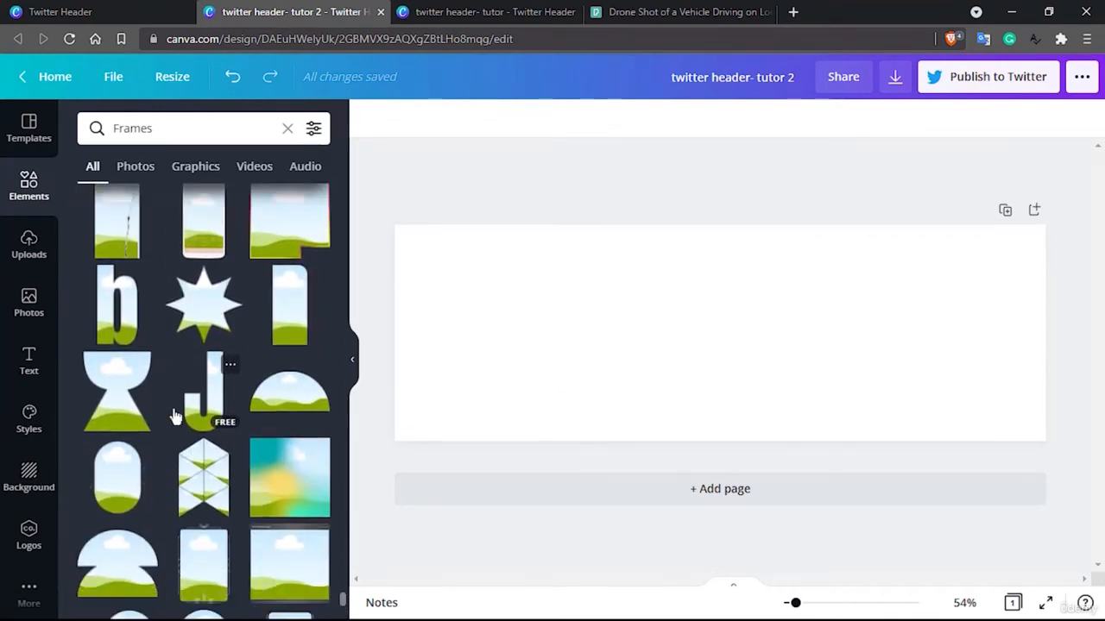
{"action": "scroll", "coordinate": [174, 416], "scroll_direction": "down", "scroll_amount": 2}
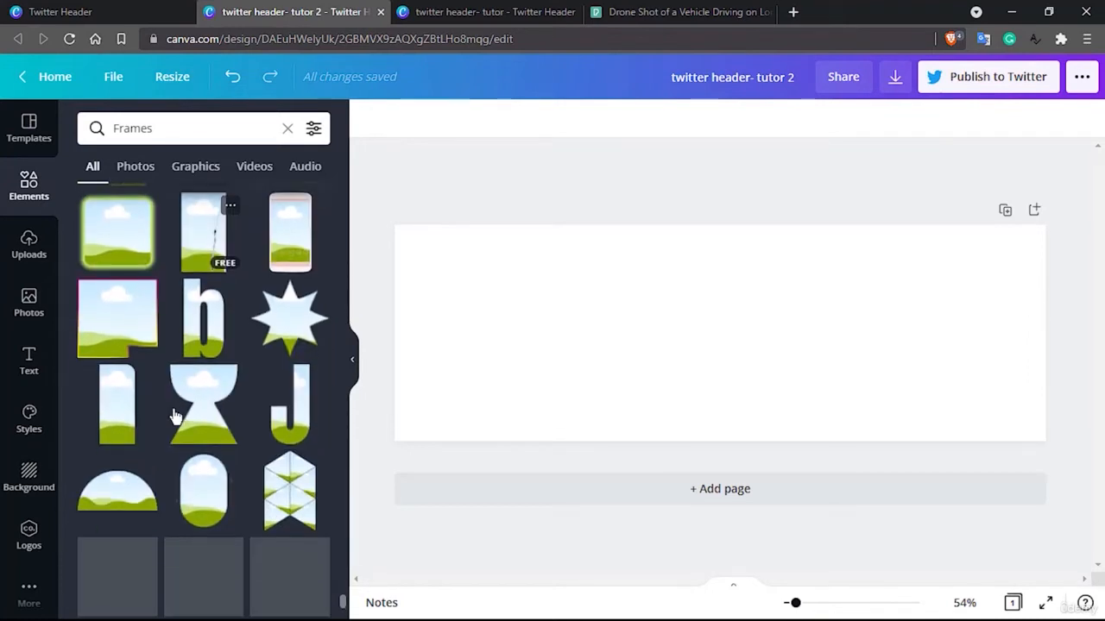
{"action": "scroll", "coordinate": [174, 416], "scroll_direction": "down", "scroll_amount": 8}
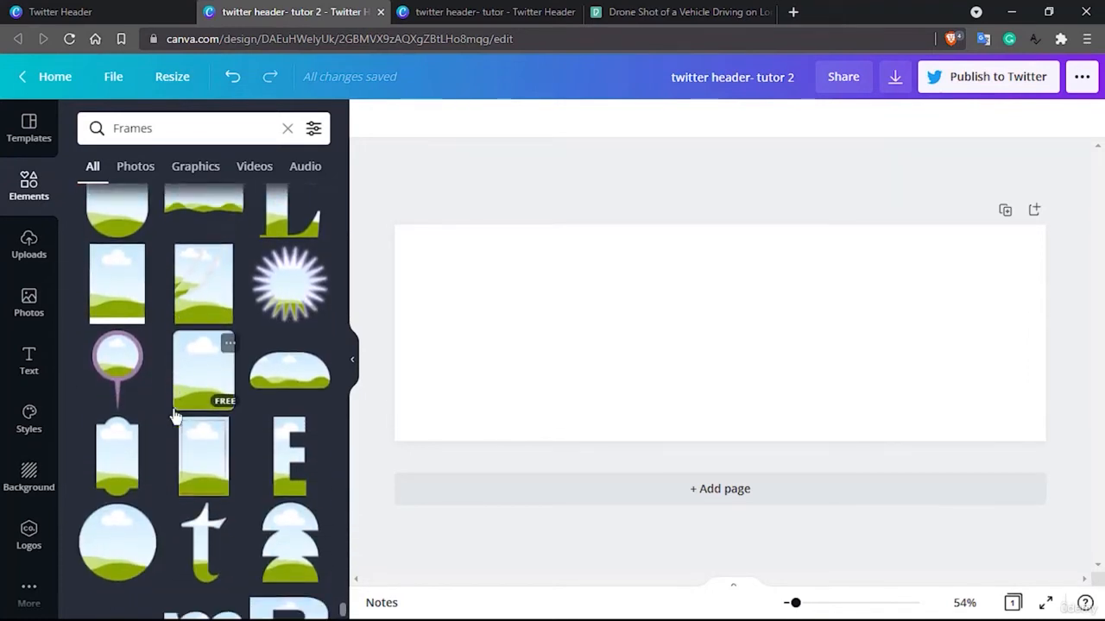
{"action": "scroll", "coordinate": [174, 416], "scroll_direction": "down", "scroll_amount": 8}
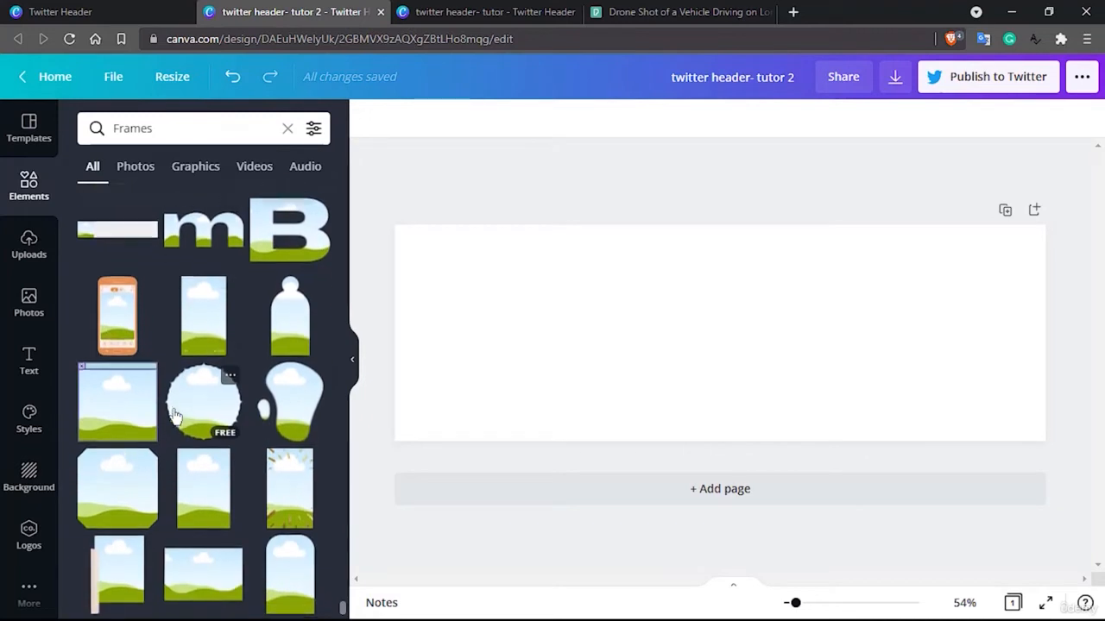
{"action": "scroll", "coordinate": [174, 416], "scroll_direction": "down", "scroll_amount": 8}
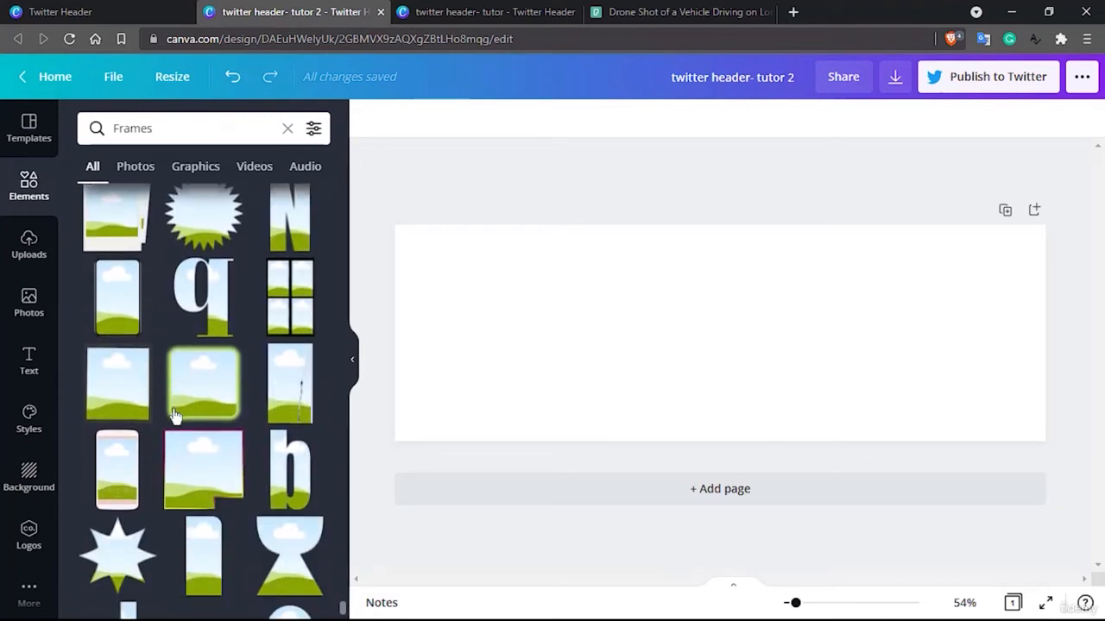
{"action": "scroll", "coordinate": [174, 416], "scroll_direction": "down", "scroll_amount": 3}
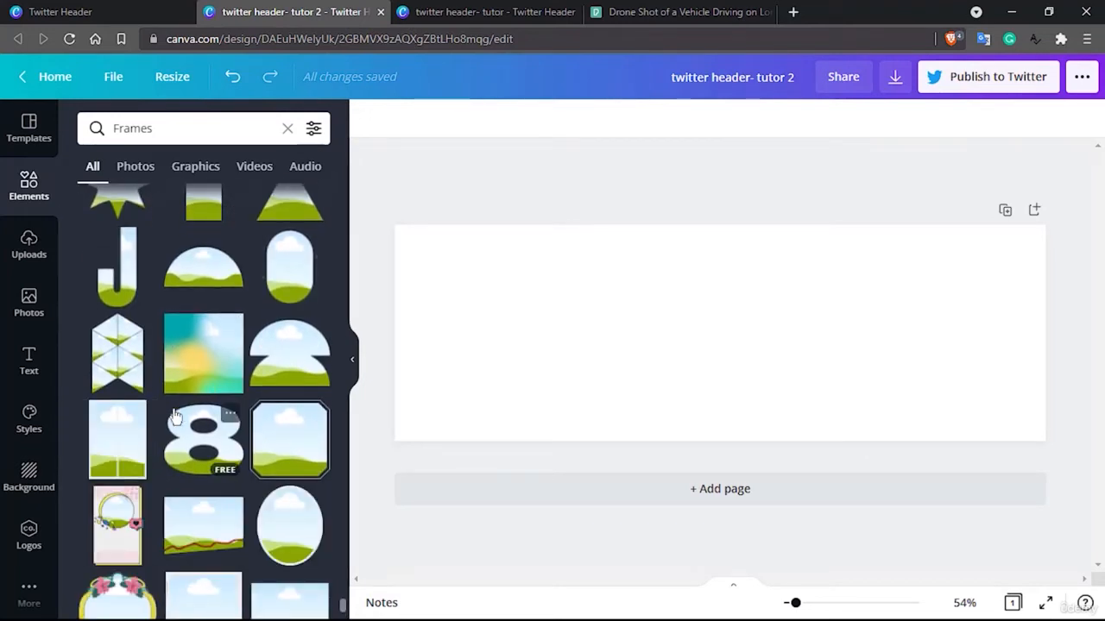
- Search the design elements for "triangle Frames"
{"action": "scroll", "coordinate": [175, 416], "scroll_direction": "down", "scroll_amount": 8}
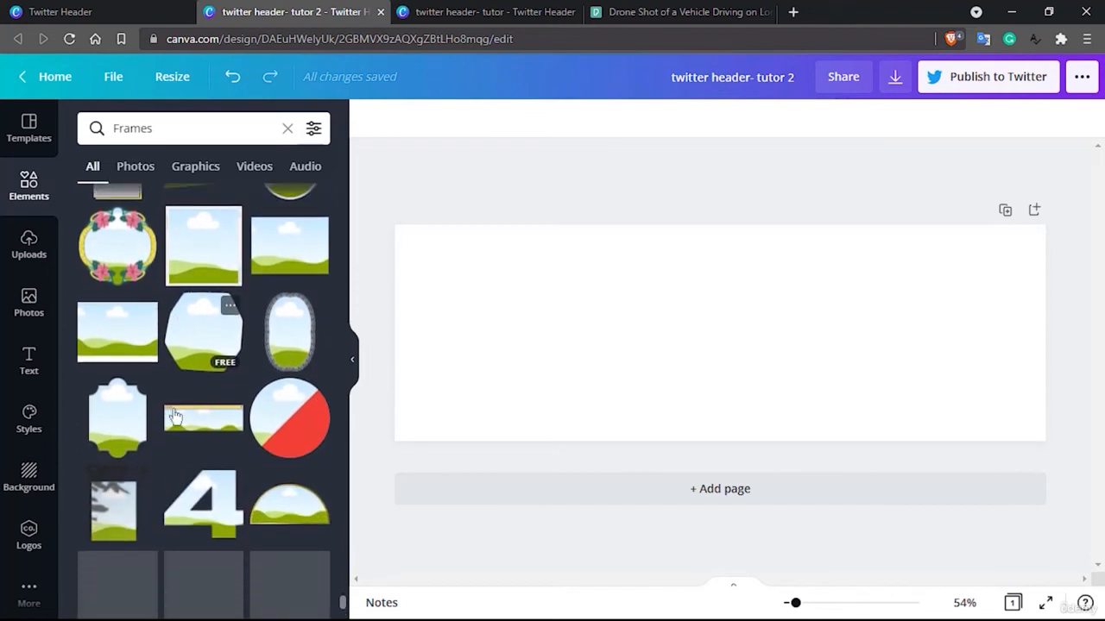
{"action": "scroll", "coordinate": [174, 416], "scroll_direction": "down", "scroll_amount": 8}
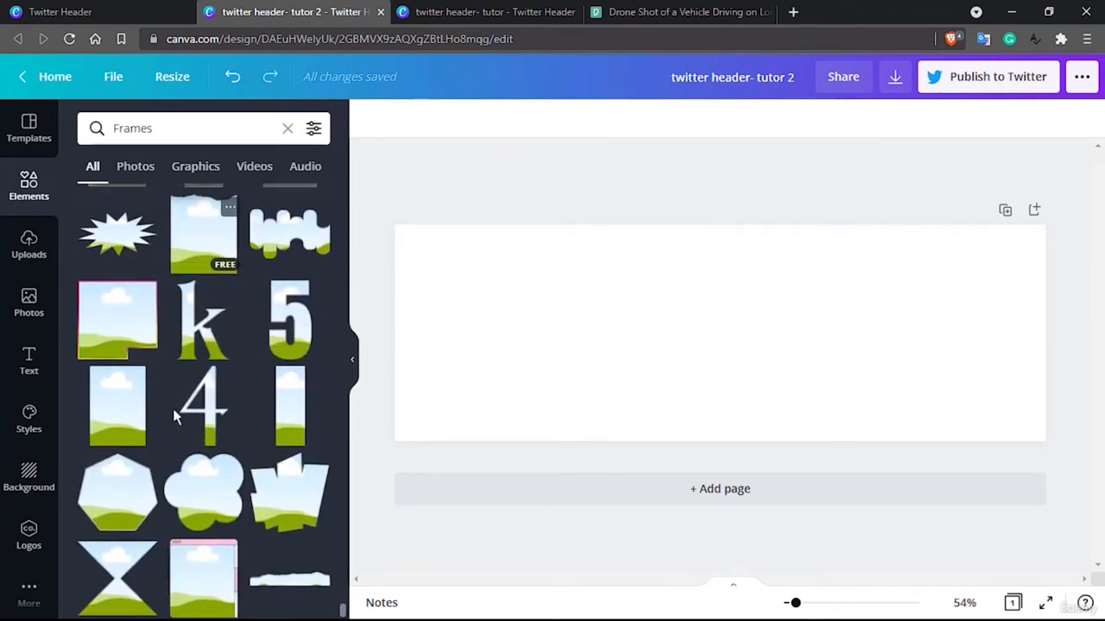
{"action": "scroll", "coordinate": [175, 416], "scroll_direction": "down", "scroll_amount": 2}
{"action": "left_click", "coordinate": [167, 128]}
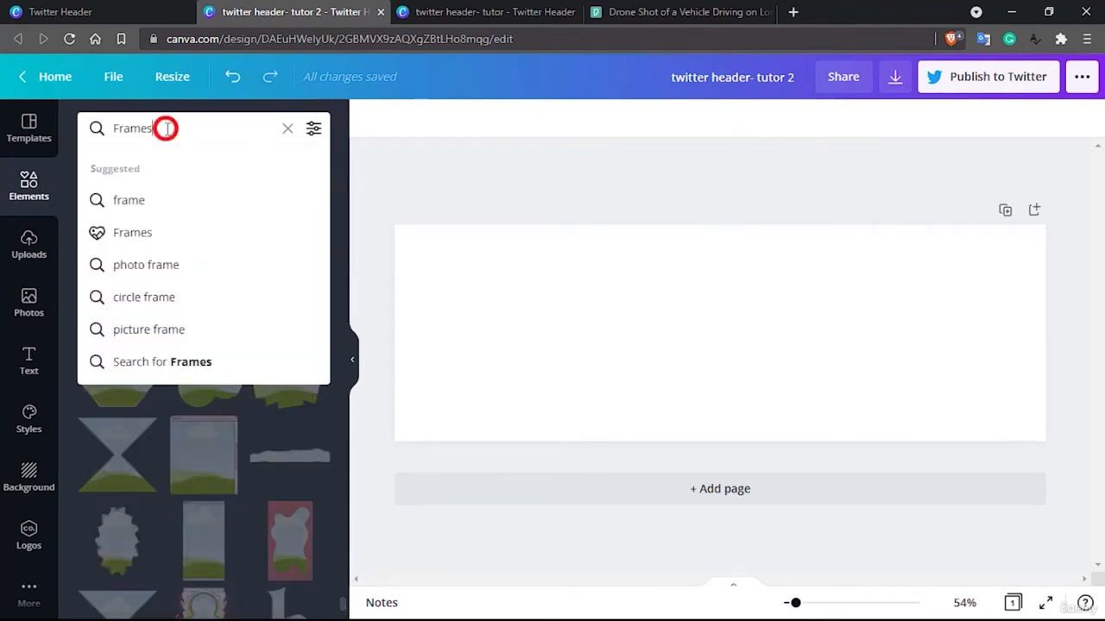
{"action": "type", "text": "triangle"}
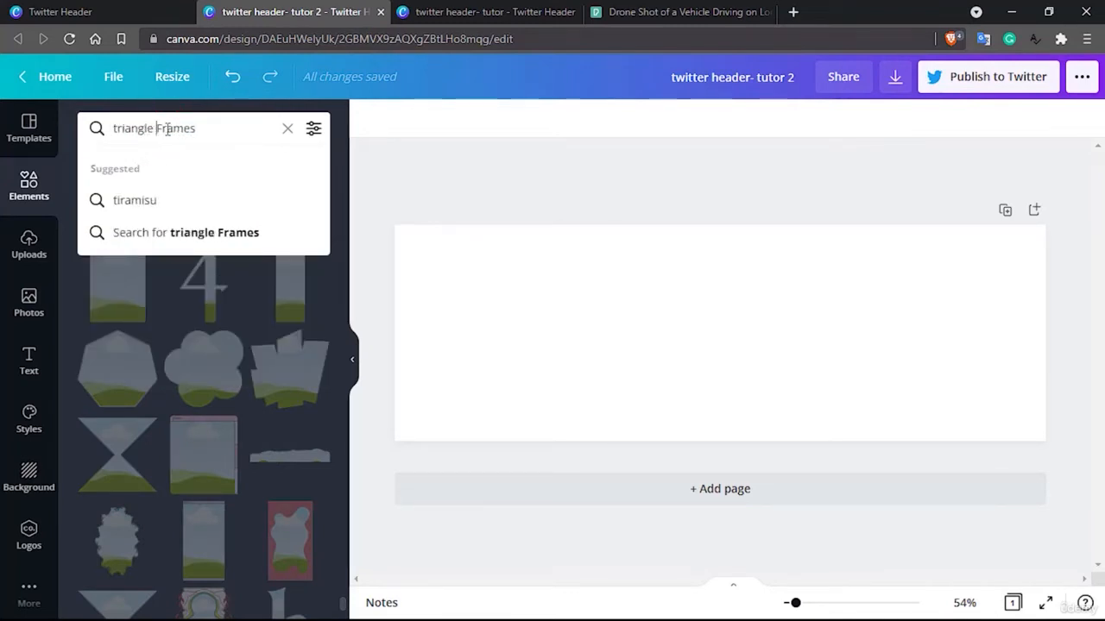
{"action": "key", "text": "Return"}
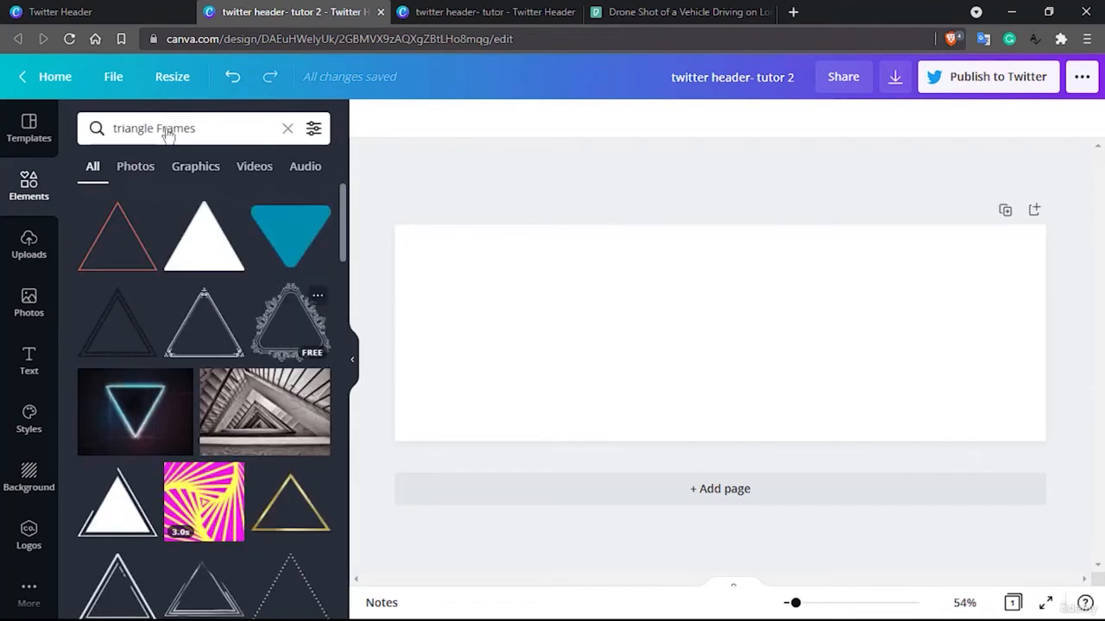
- Clear the triangle search and reopen the Frames collection by searching the elements for "frames"
{"action": "left_click", "coordinate": [30, 591]}
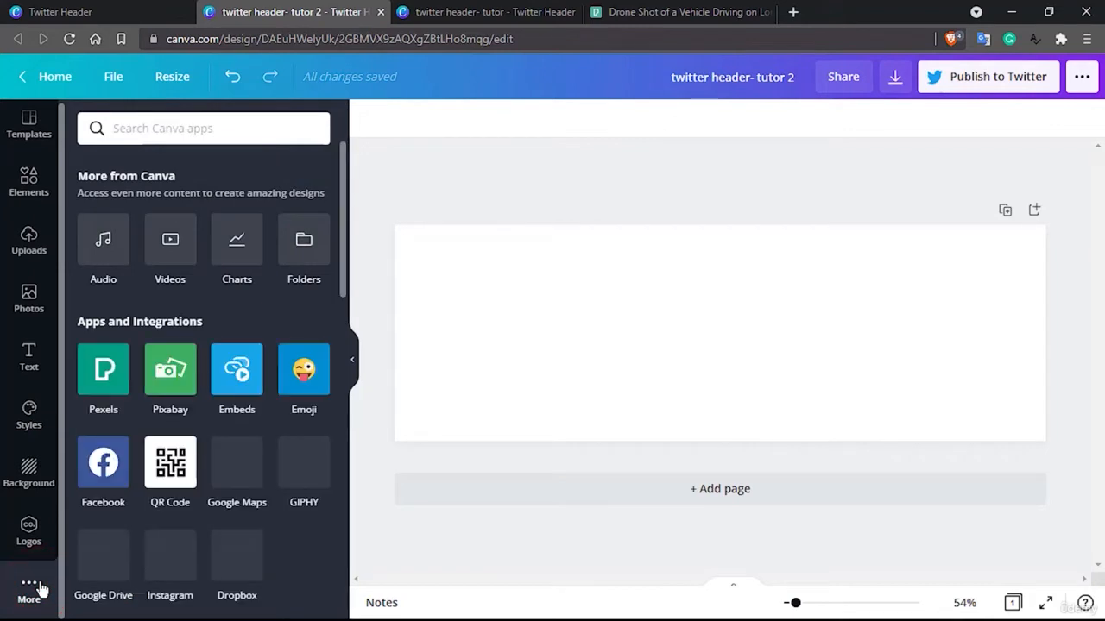
{"action": "left_click", "coordinate": [29, 179]}
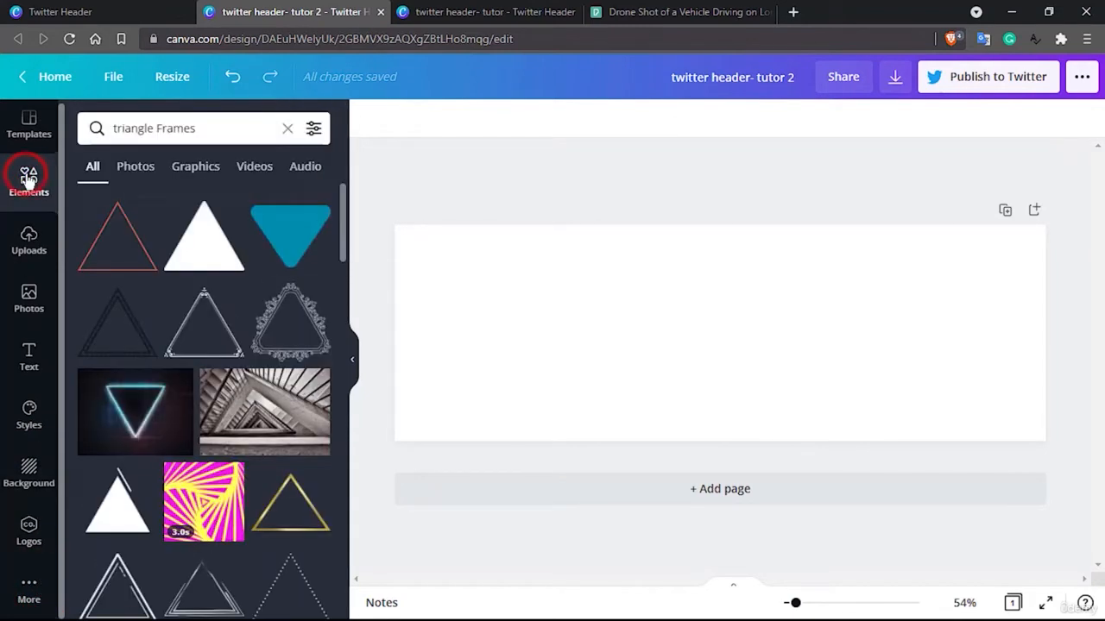
{"action": "left_click", "coordinate": [284, 130]}
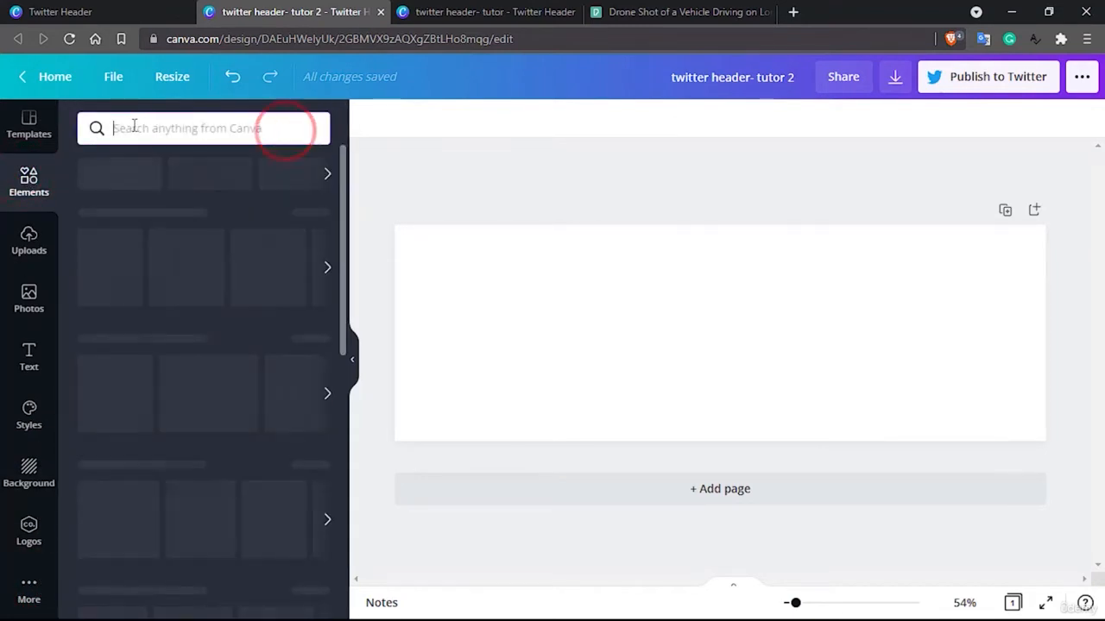
{"action": "left_click", "coordinate": [134, 128]}
{"action": "type", "text": "frames"}
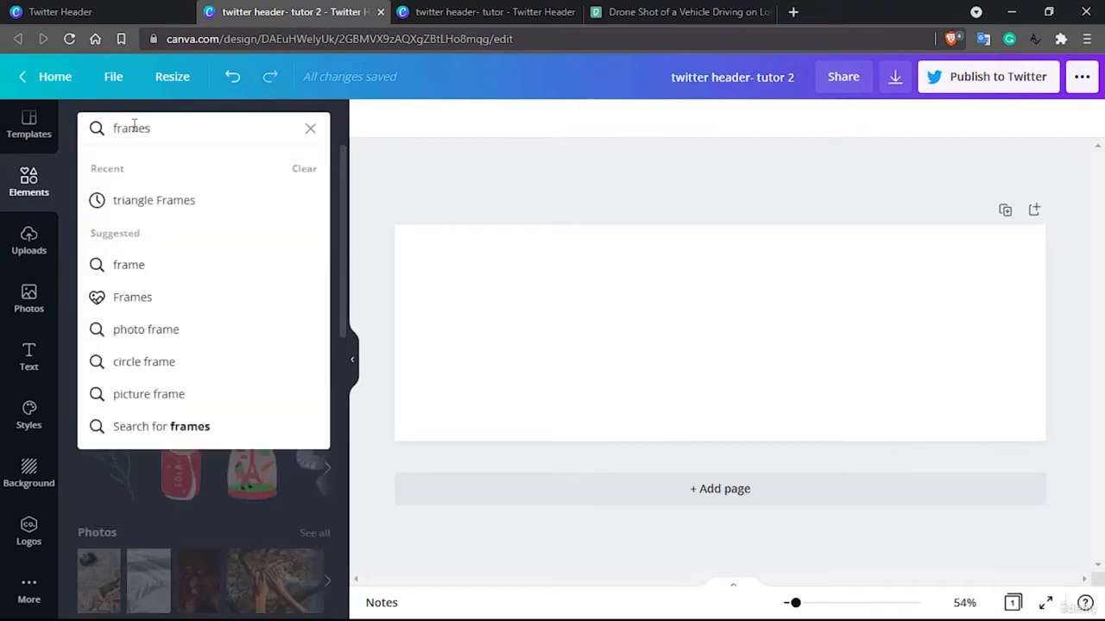
{"action": "left_click", "coordinate": [141, 296]}
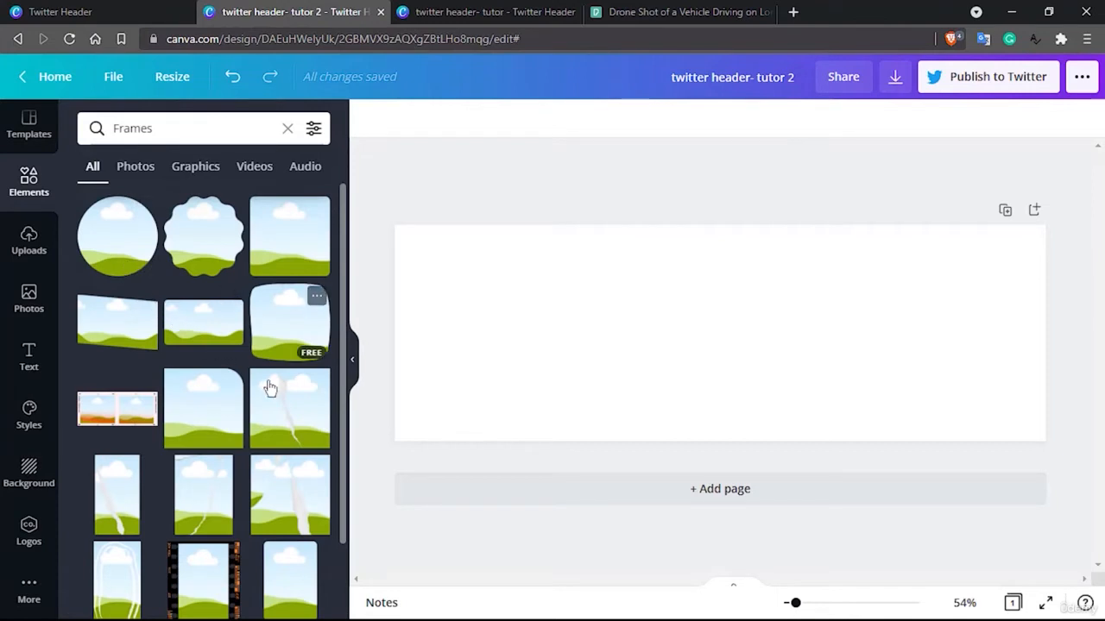
- Add the right-angled triangle frame at the header's lower-right corner and enlarge it past the top edge to cover the right side
{"action": "scroll", "coordinate": [268, 387], "scroll_direction": "down", "scroll_amount": 1}
{"action": "scroll", "coordinate": [250, 309], "scroll_direction": "down", "scroll_amount": 3}
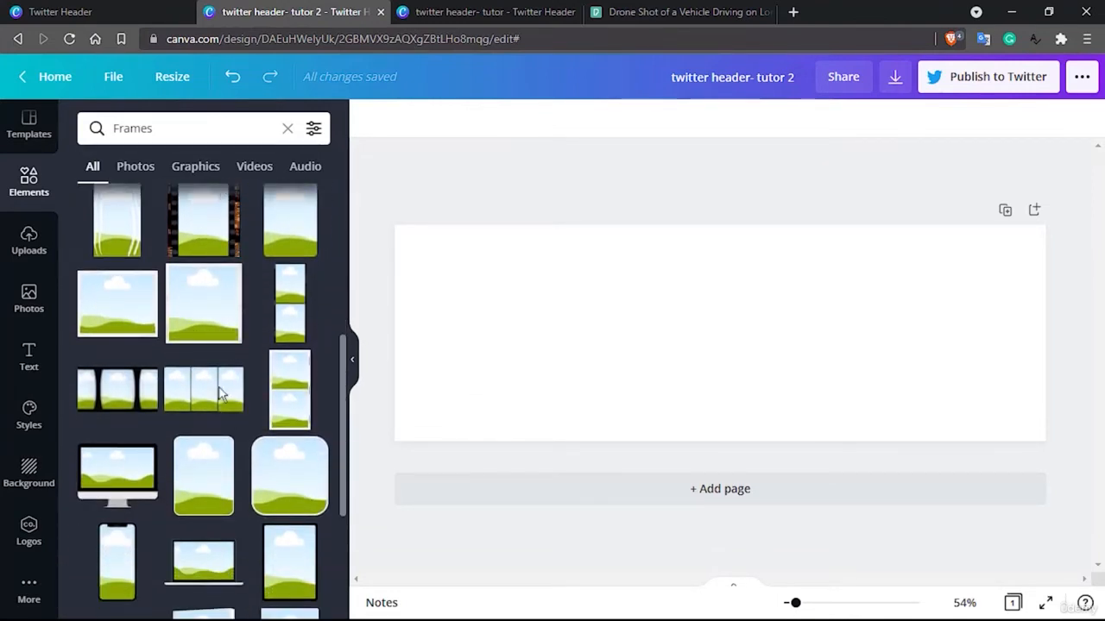
{"action": "scroll", "coordinate": [235, 399], "scroll_direction": "down", "scroll_amount": 5}
{"action": "scroll", "coordinate": [238, 403], "scroll_direction": "down", "scroll_amount": 2}
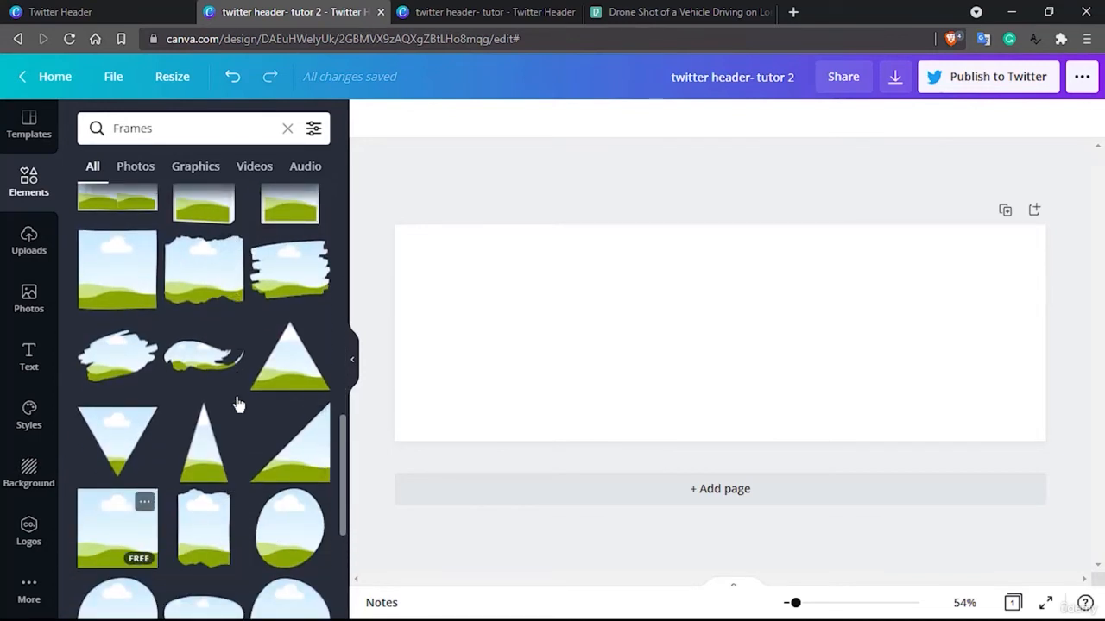
{"action": "left_click_drag", "start_coordinate": [302, 445], "coordinate": [980, 363]}
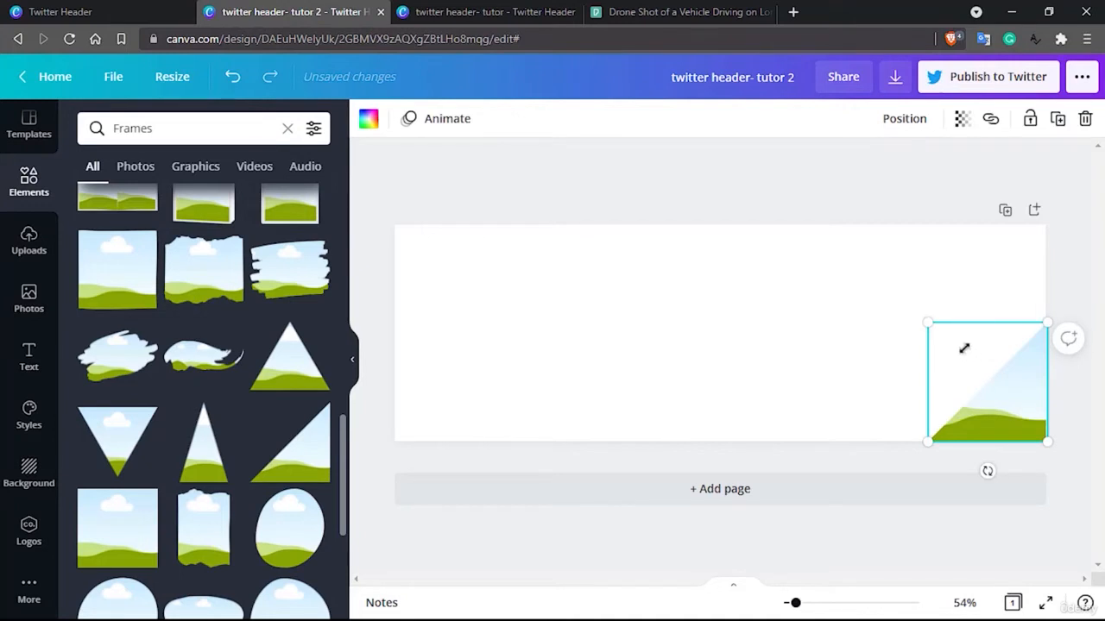
{"action": "left_click_drag", "start_coordinate": [917, 308], "coordinate": [705, 164]}
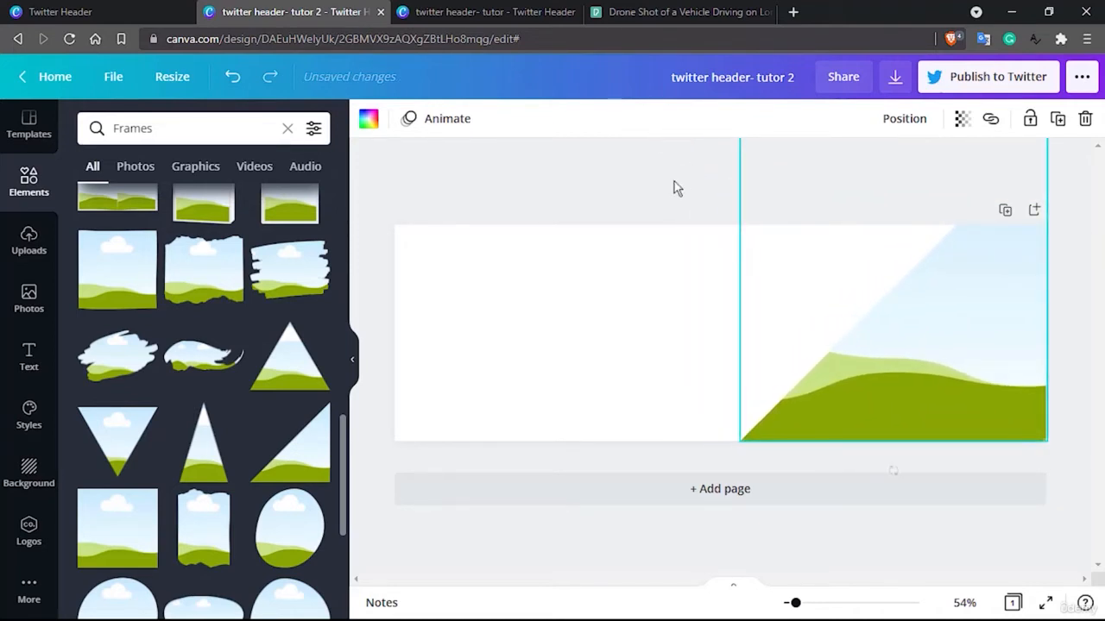
{"action": "left_click", "coordinate": [663, 187]}
- Try two rounded square frames on the header's left side, enlarging the second to the header's height, and delete both
{"action": "scroll", "coordinate": [240, 341], "scroll_direction": "up", "scroll_amount": 8}
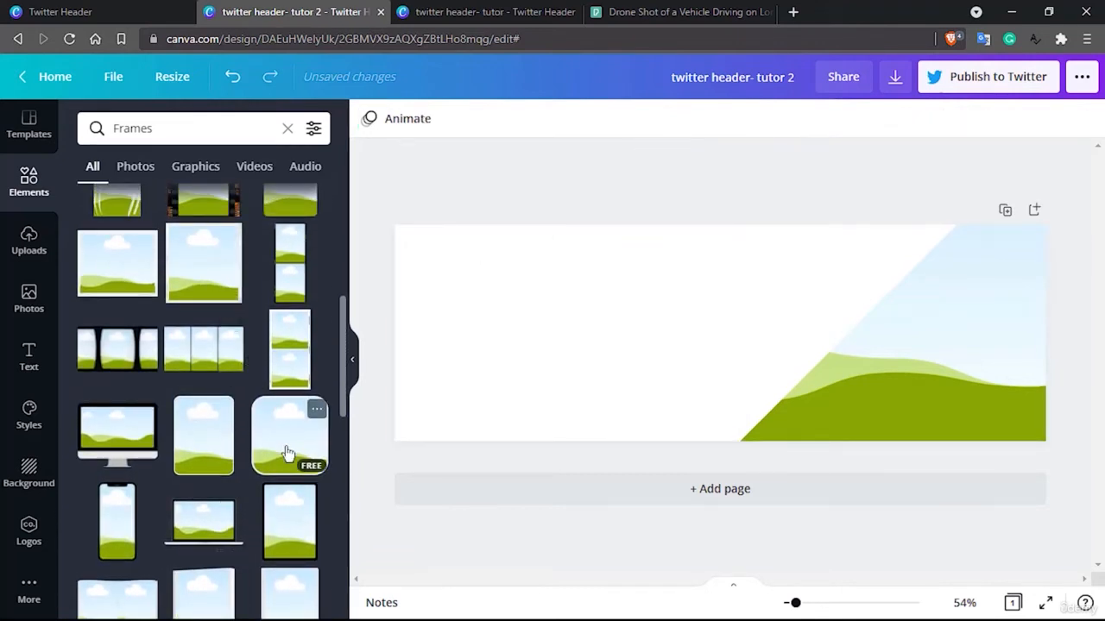
{"action": "left_click_drag", "start_coordinate": [288, 453], "coordinate": [429, 282]}
{"action": "key", "text": "Delete"}
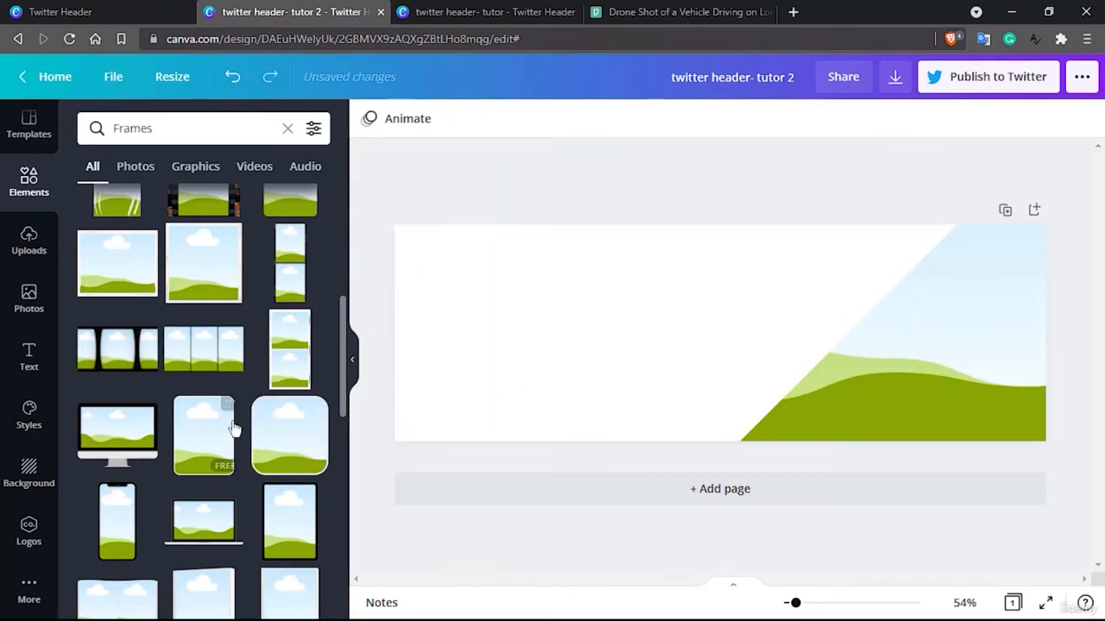
{"action": "scroll", "coordinate": [234, 429], "scroll_direction": "up", "scroll_amount": 5}
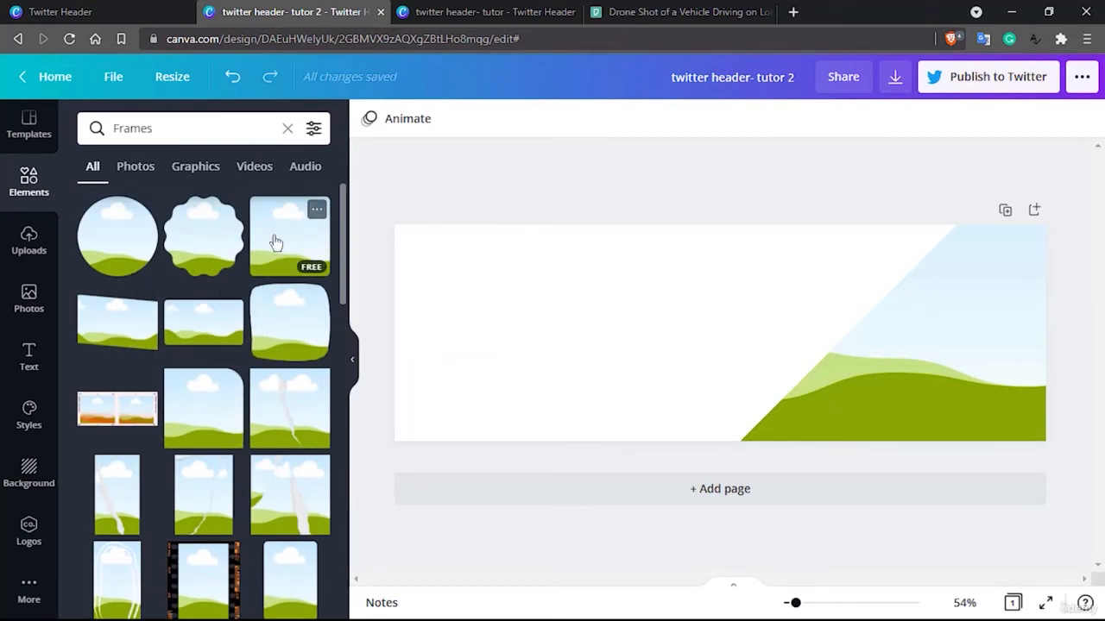
{"action": "left_click_drag", "start_coordinate": [274, 240], "coordinate": [417, 366]}
{"action": "left_click_drag", "start_coordinate": [514, 316], "coordinate": [738, 328]}
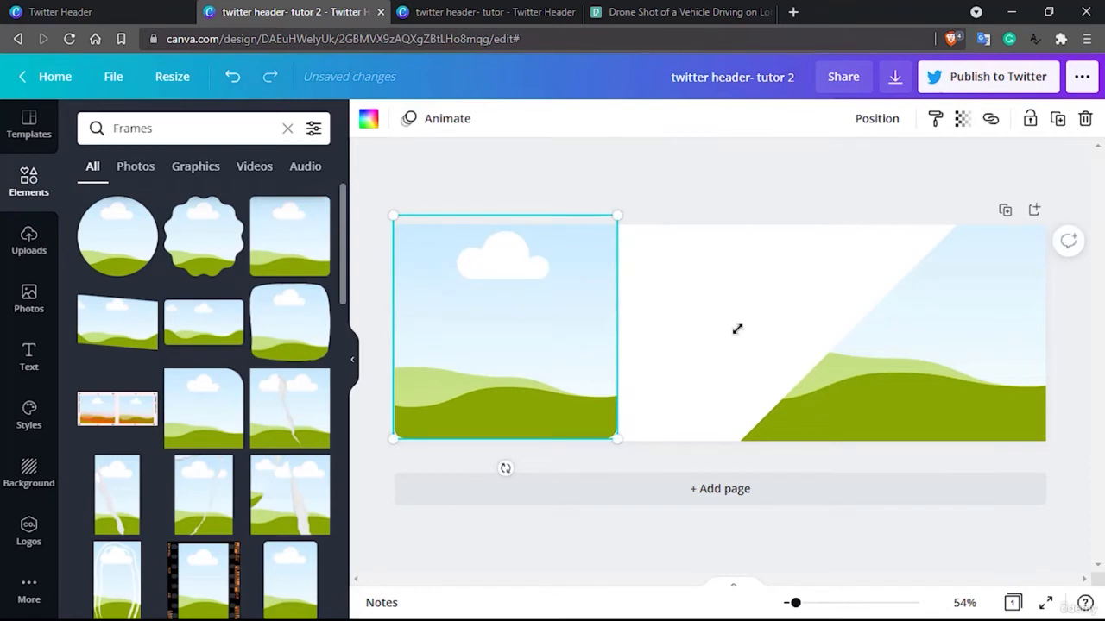
{"action": "key", "text": "Delete"}
- Try covering the header with the sharp-cornered square frame, placed over the triangle and enlarged, and undo the enlargement
{"action": "scroll", "coordinate": [233, 435], "scroll_direction": "down", "scroll_amount": 2}
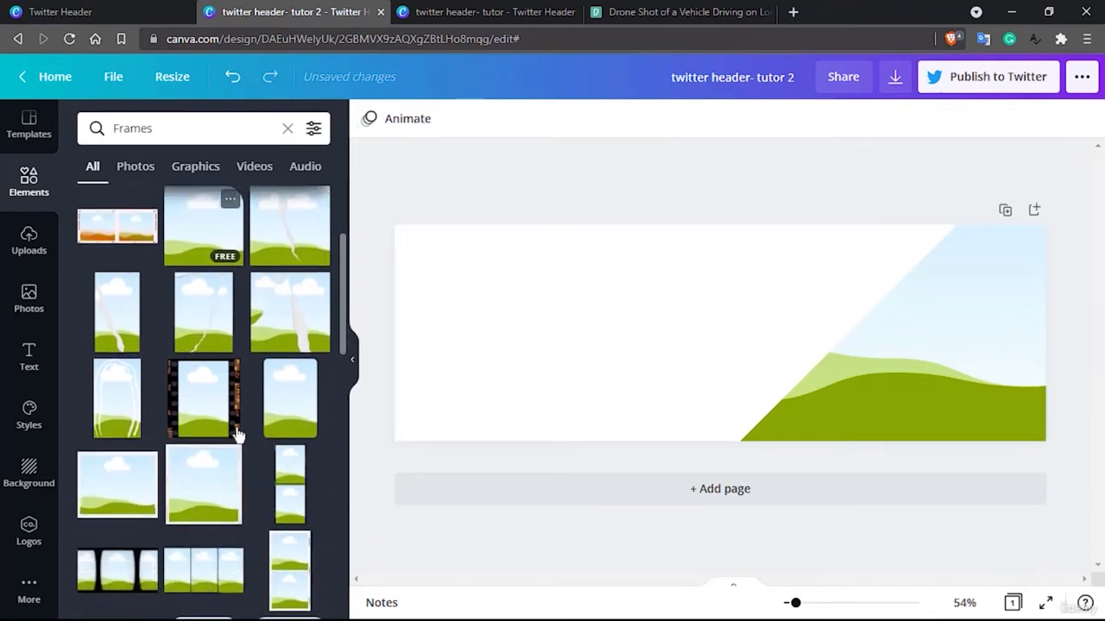
{"action": "scroll", "coordinate": [238, 436], "scroll_direction": "down", "scroll_amount": 4}
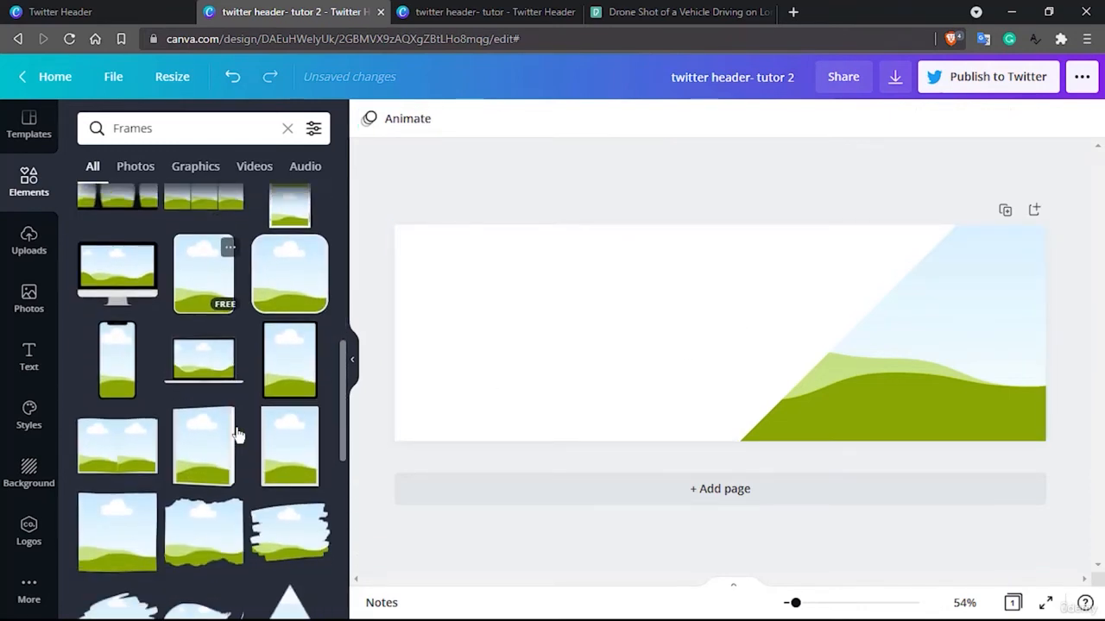
{"action": "scroll", "coordinate": [237, 436], "scroll_direction": "down", "scroll_amount": 5}
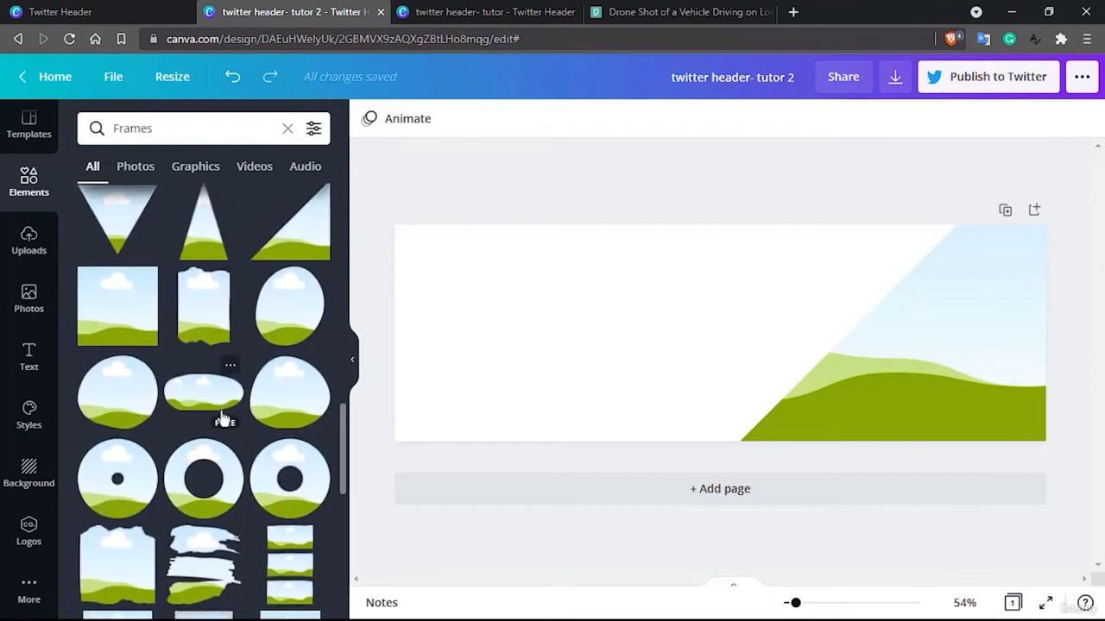
{"action": "left_click_drag", "start_coordinate": [123, 308], "coordinate": [884, 387]}
{"action": "left_click_drag", "start_coordinate": [834, 341], "coordinate": [161, 154]}
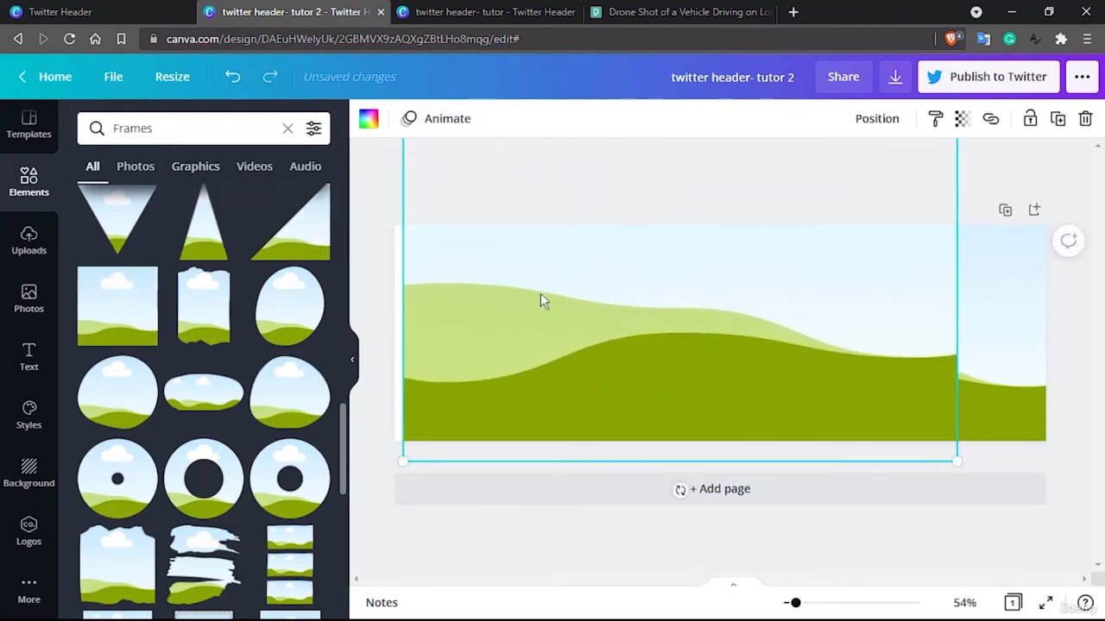
{"action": "key", "text": "ctrl+z"}
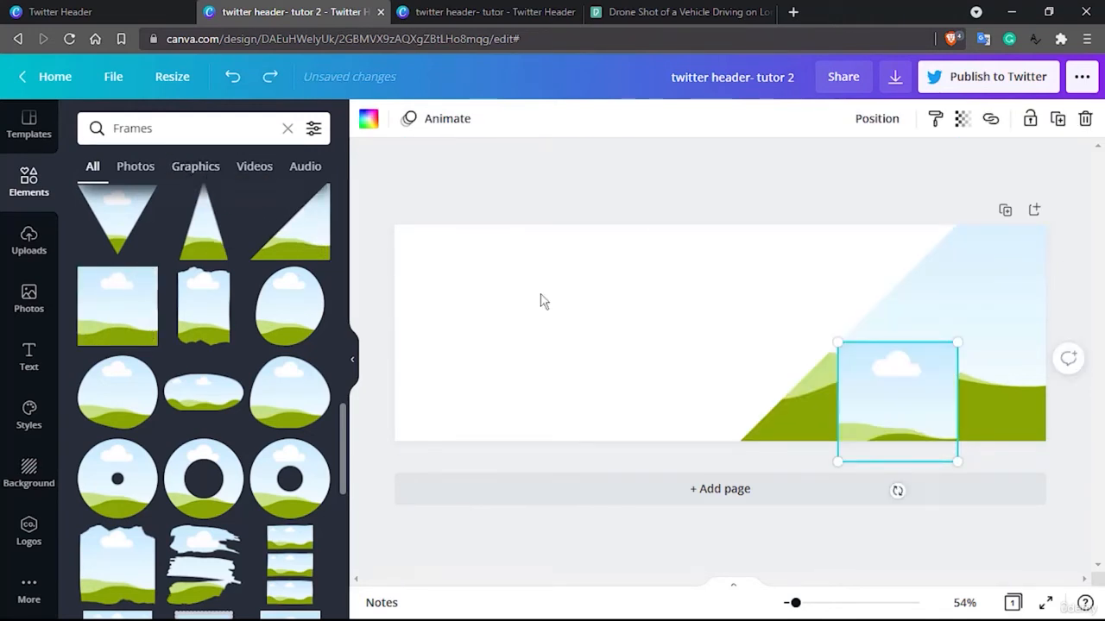
- Remove the triangle and square frames from the header, and retry the square frame at its upper-left corner before deleting it
{"action": "left_click", "coordinate": [978, 293]}
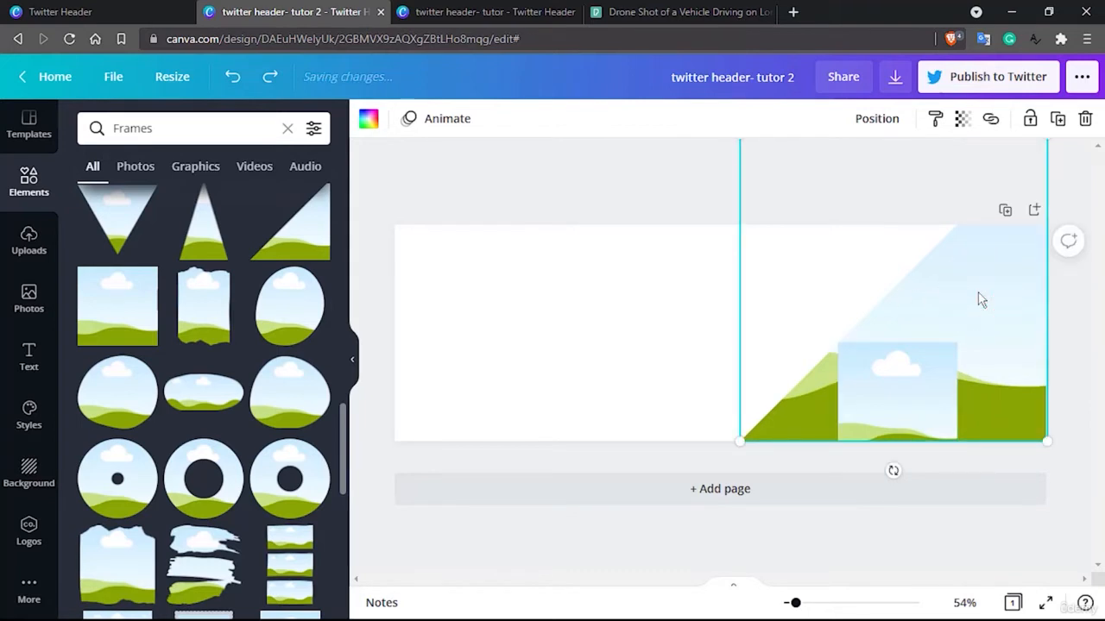
{"action": "key", "text": "Delete"}
{"action": "left_click_drag", "start_coordinate": [903, 387], "coordinate": [402, 239]}
{"action": "key", "text": "Delete"}
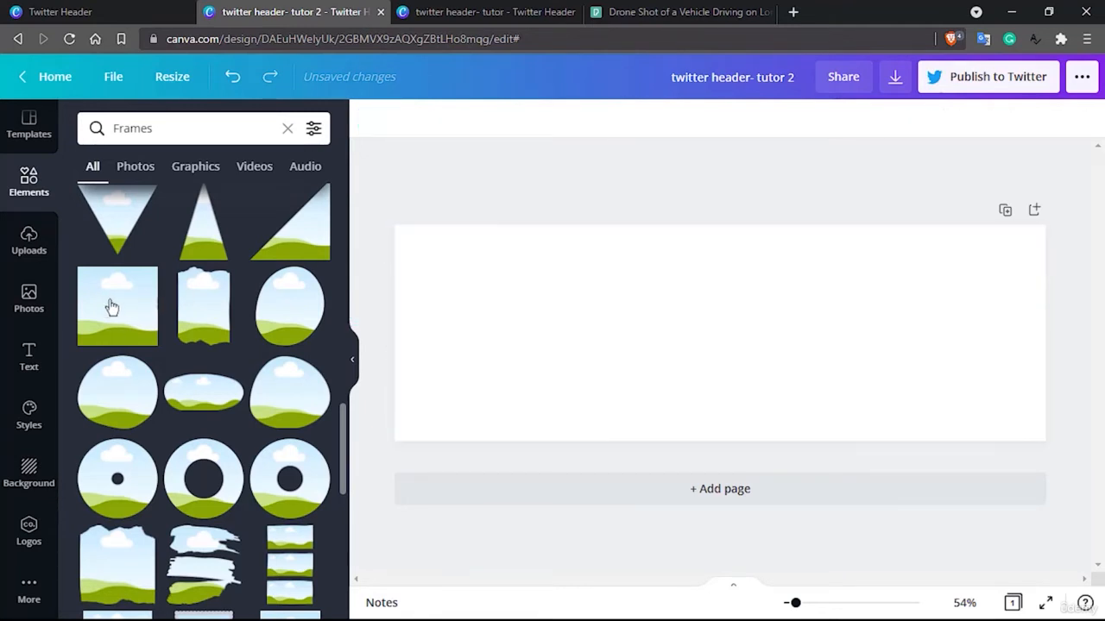
{"action": "left_click_drag", "start_coordinate": [106, 309], "coordinate": [401, 236]}
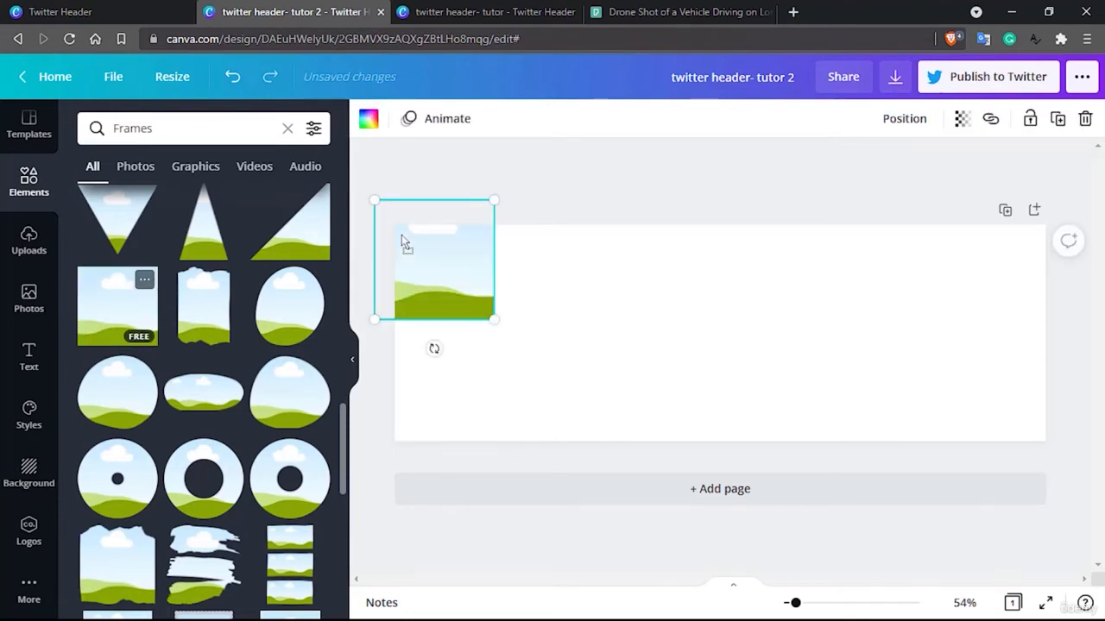
{"action": "key", "text": "Delete"}
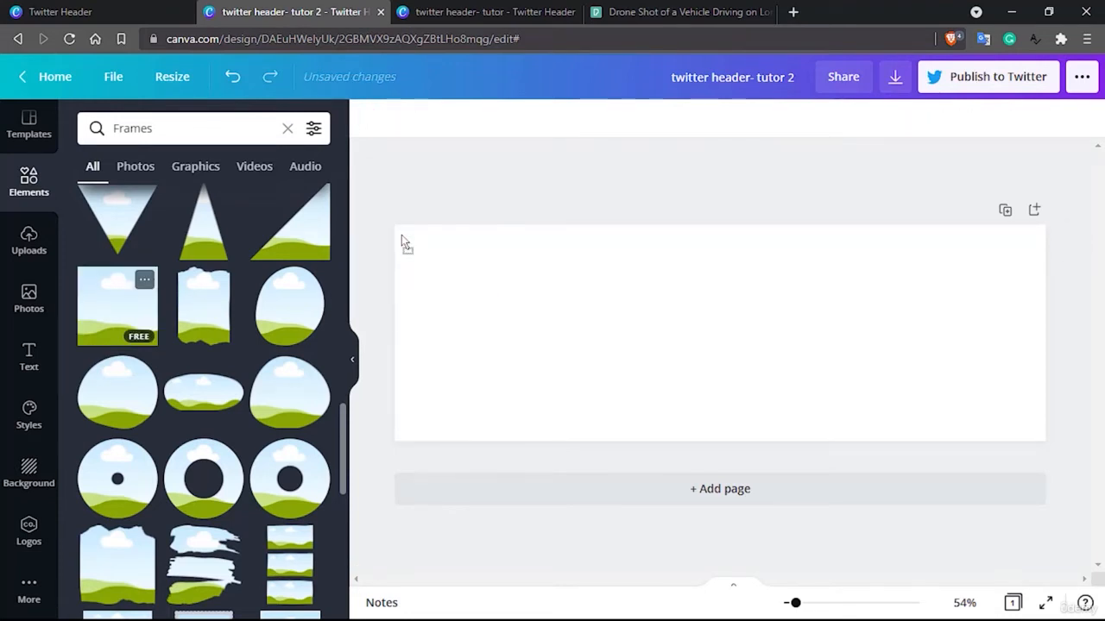
- Fill the whole header with the single-cell grid from the Grids collection and restore the triangle frame over its right side
{"action": "left_click", "coordinate": [284, 132]}
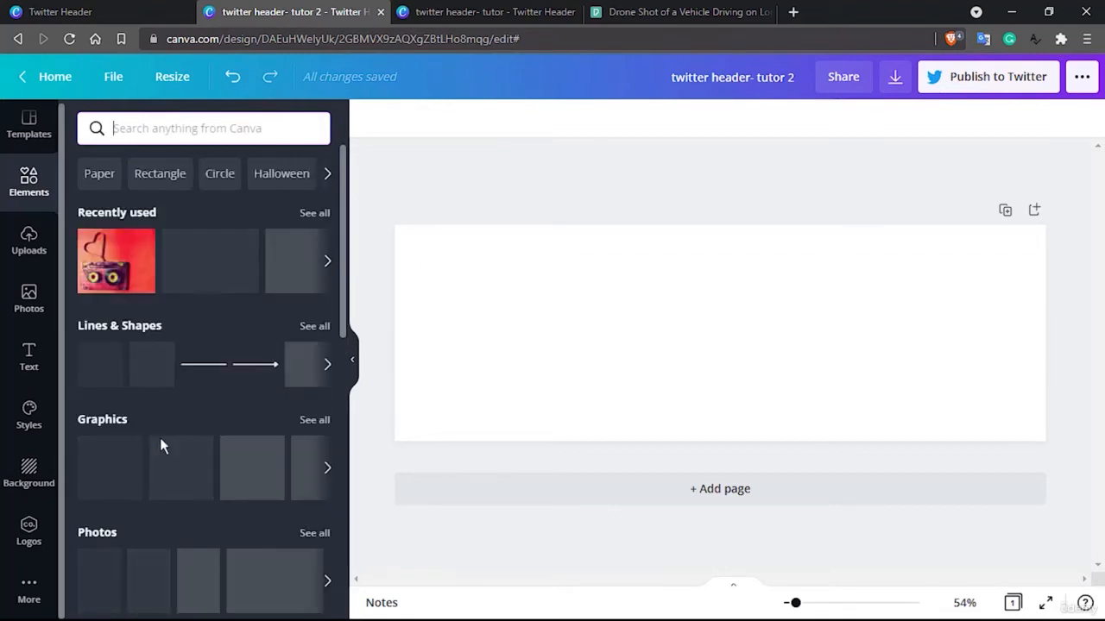
{"action": "scroll", "coordinate": [160, 440], "scroll_direction": "down", "scroll_amount": 10}
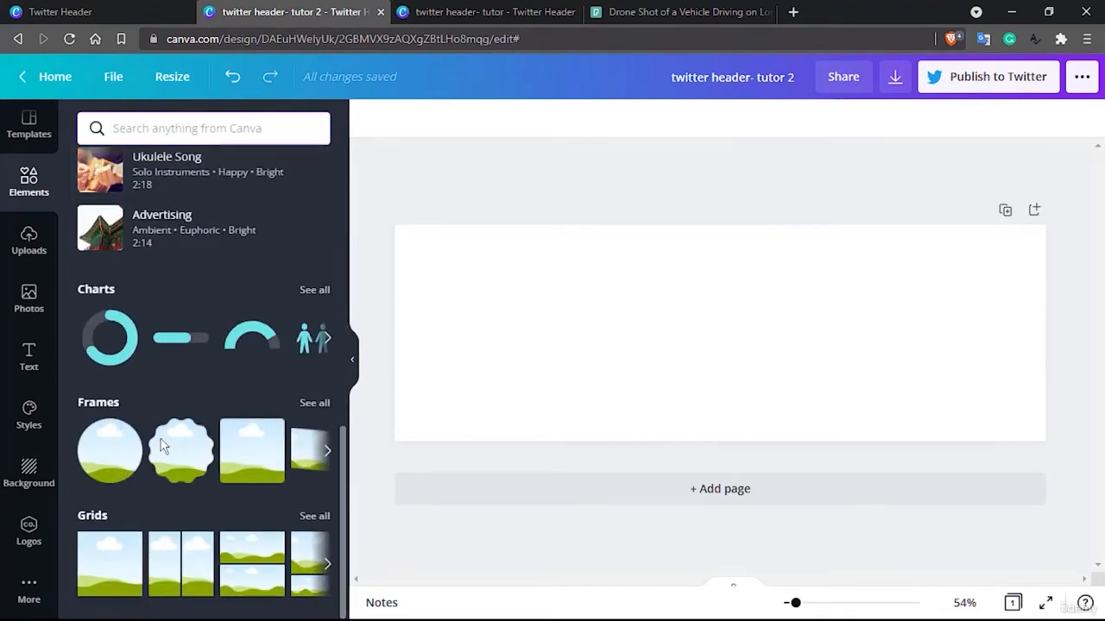
{"action": "left_click", "coordinate": [306, 516]}
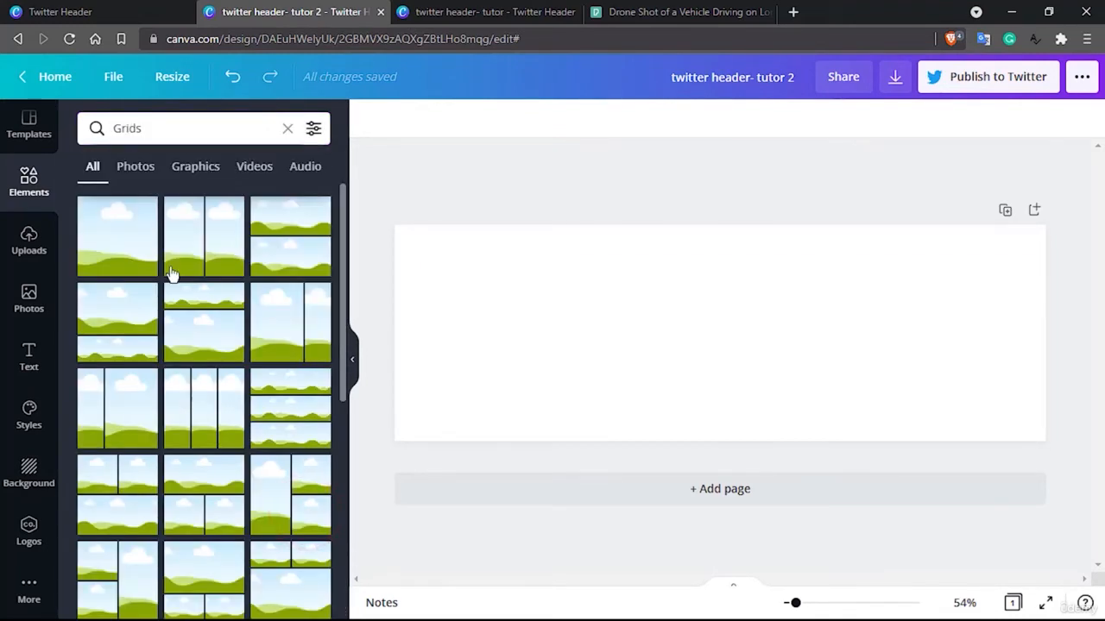
{"action": "scroll", "coordinate": [170, 273], "scroll_direction": "down", "scroll_amount": 1}
{"action": "scroll", "coordinate": [170, 273], "scroll_direction": "down", "scroll_amount": 5}
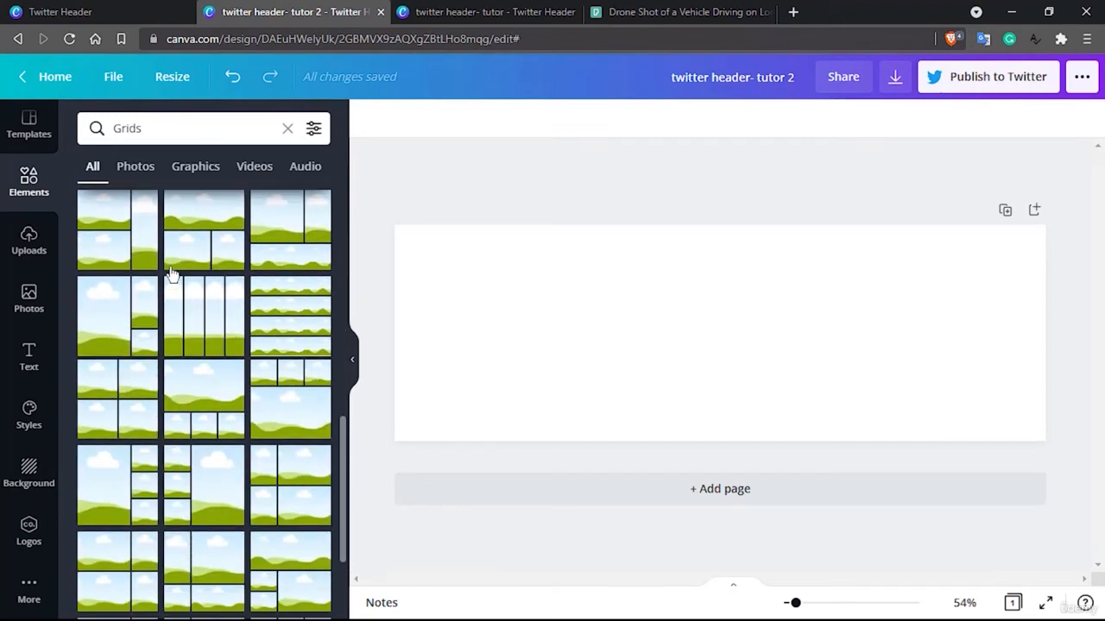
{"action": "scroll", "coordinate": [170, 273], "scroll_direction": "down", "scroll_amount": 5}
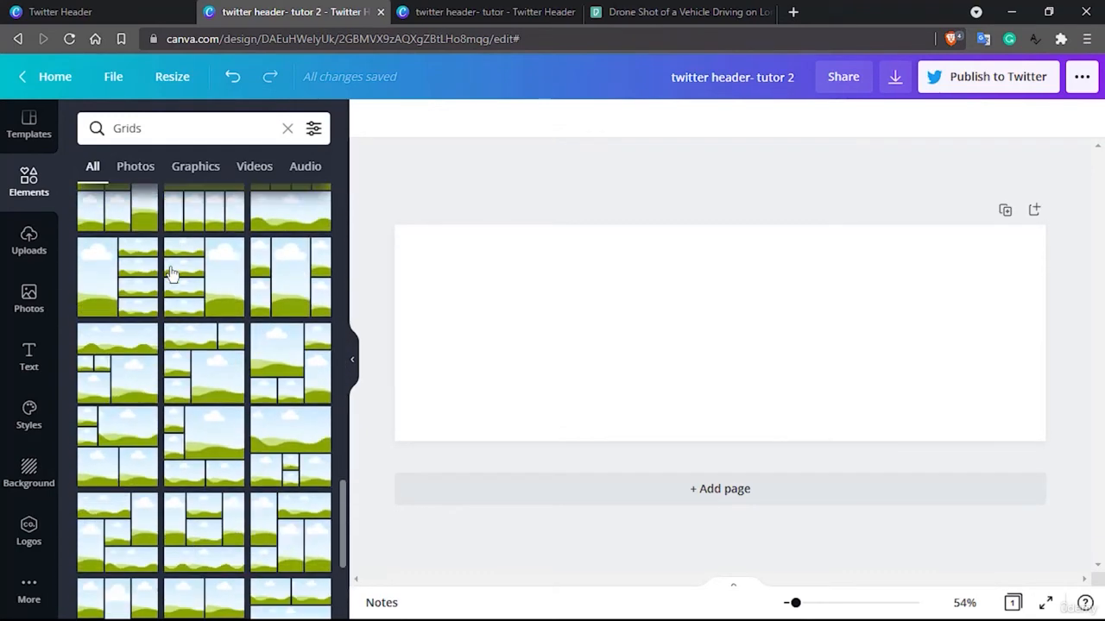
{"action": "scroll", "coordinate": [170, 272], "scroll_direction": "up", "scroll_amount": 10}
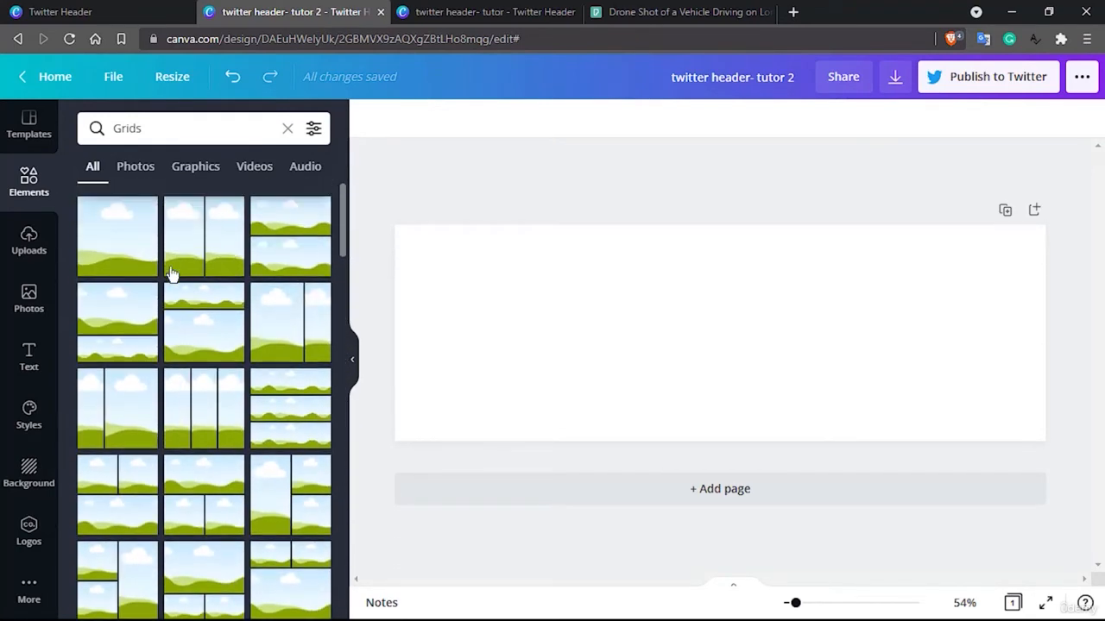
{"action": "left_click_drag", "start_coordinate": [112, 223], "coordinate": [473, 297]}
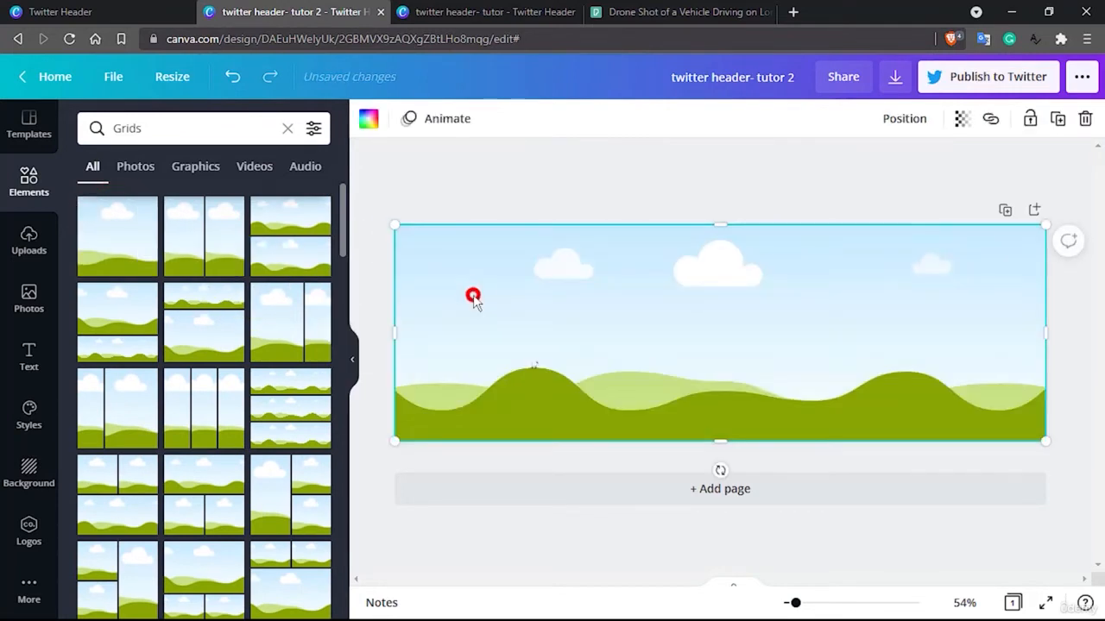
{"action": "left_click", "coordinate": [630, 173]}
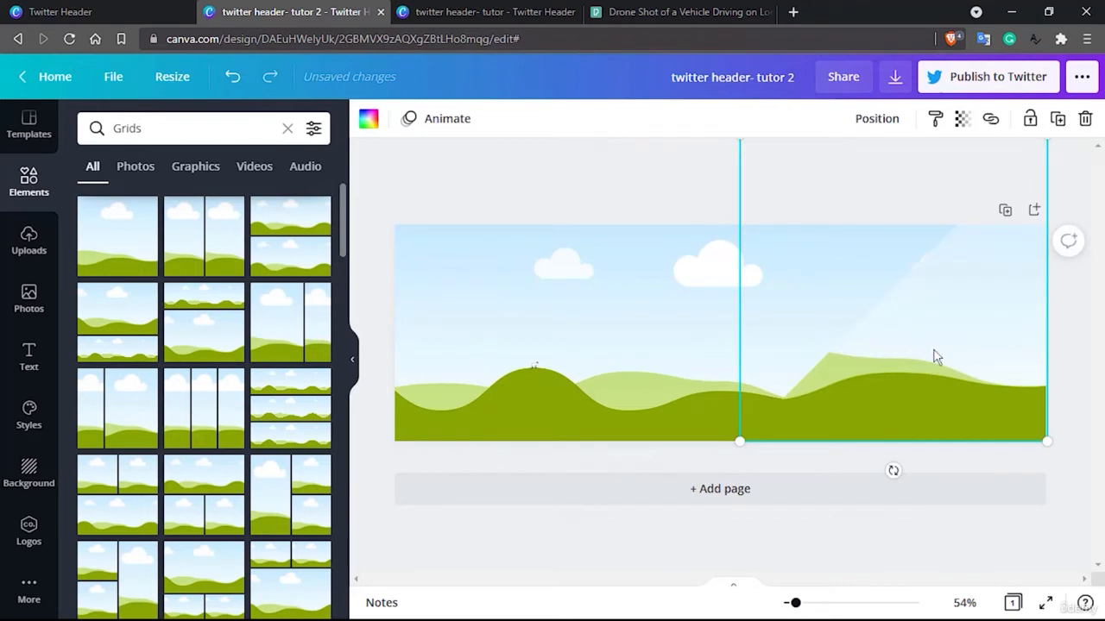
{"action": "left_click", "coordinate": [870, 123]}
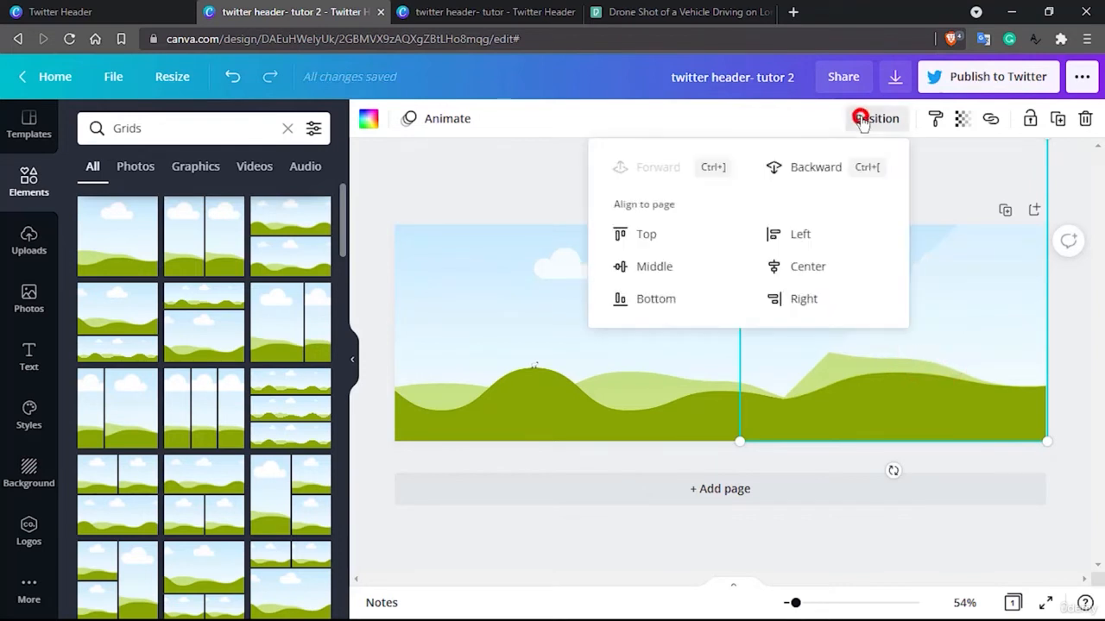
{"action": "left_click", "coordinate": [507, 157]}
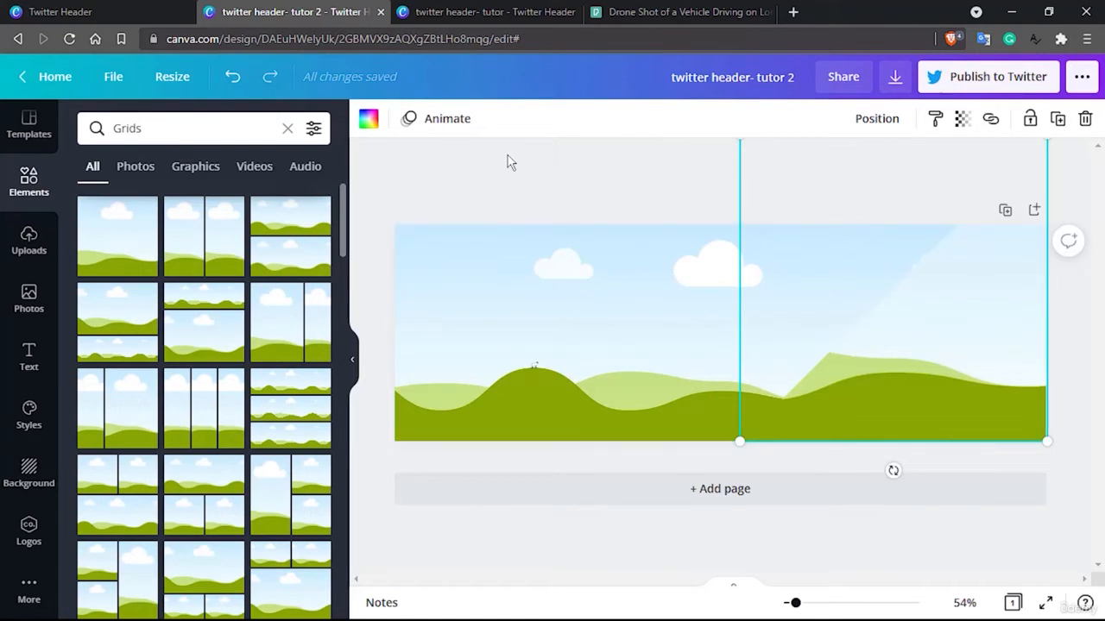
{"action": "left_click", "coordinate": [29, 241]}
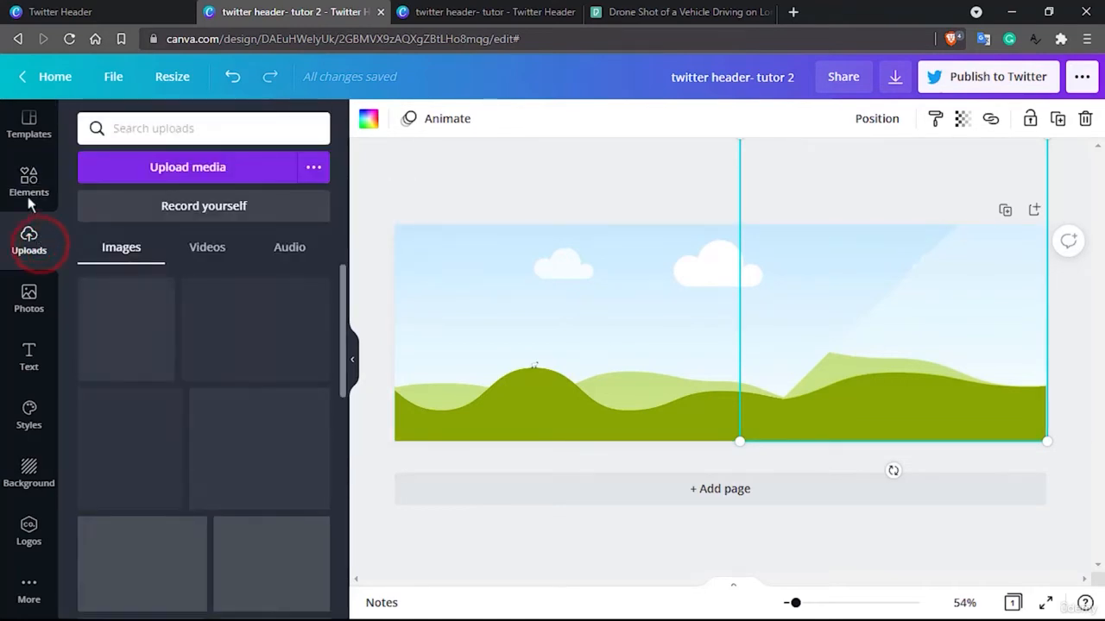
{"action": "left_click", "coordinate": [26, 190]}
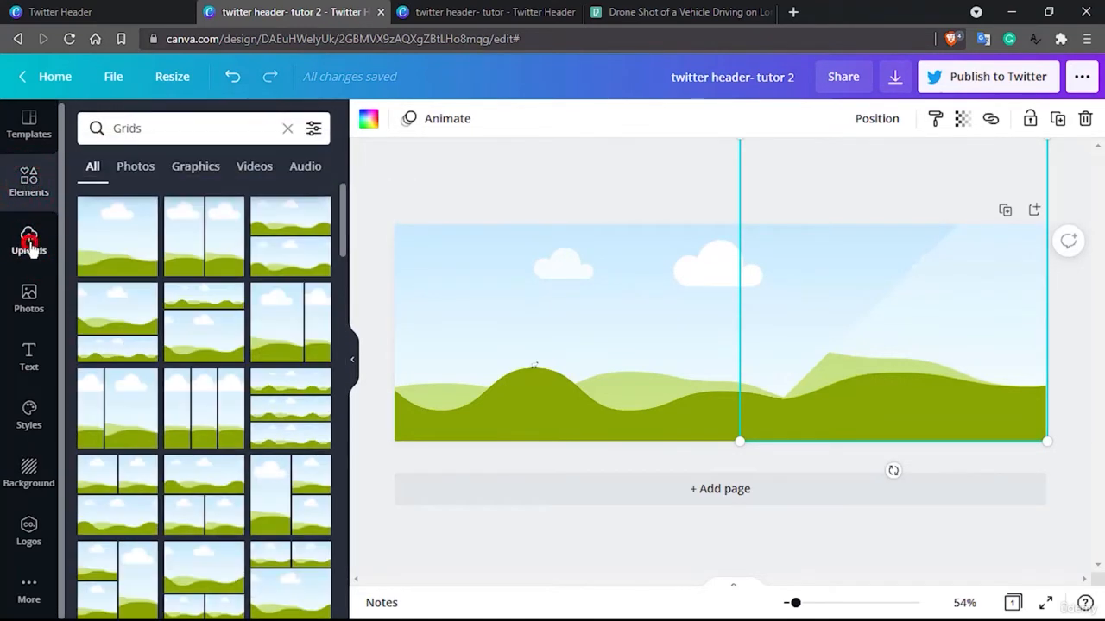
{"action": "left_click", "coordinate": [30, 242]}
{"action": "left_click", "coordinate": [28, 184]}
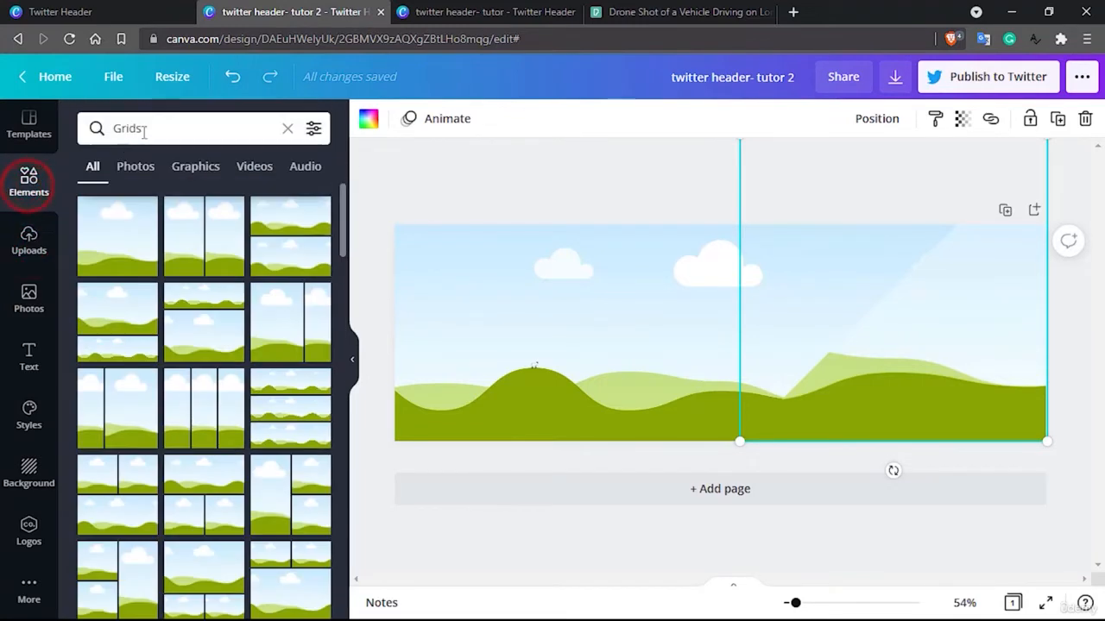
- Search the elements for "music" photos and fill the full-size grid with the dark photo of scattered 3D music notes
{"action": "double_click", "coordinate": [141, 130]}
{"action": "type", "text": "music"}
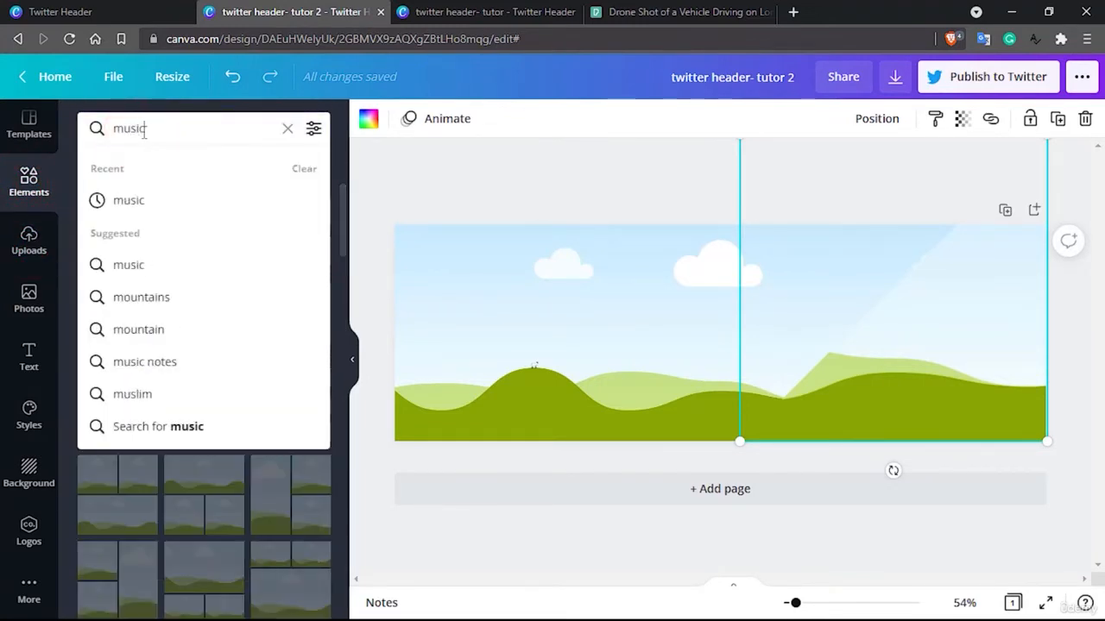
{"action": "key", "text": "Return"}
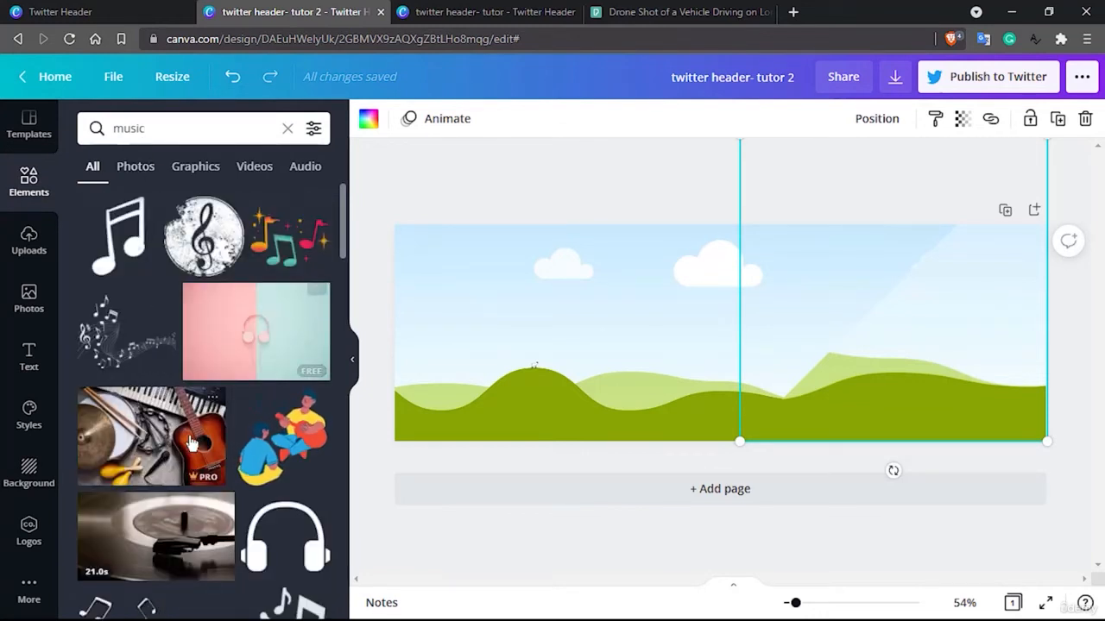
{"action": "scroll", "coordinate": [173, 453], "scroll_direction": "down", "scroll_amount": 2}
{"action": "scroll", "coordinate": [191, 443], "scroll_direction": "down", "scroll_amount": 1}
{"action": "scroll", "coordinate": [190, 443], "scroll_direction": "up", "scroll_amount": 2}
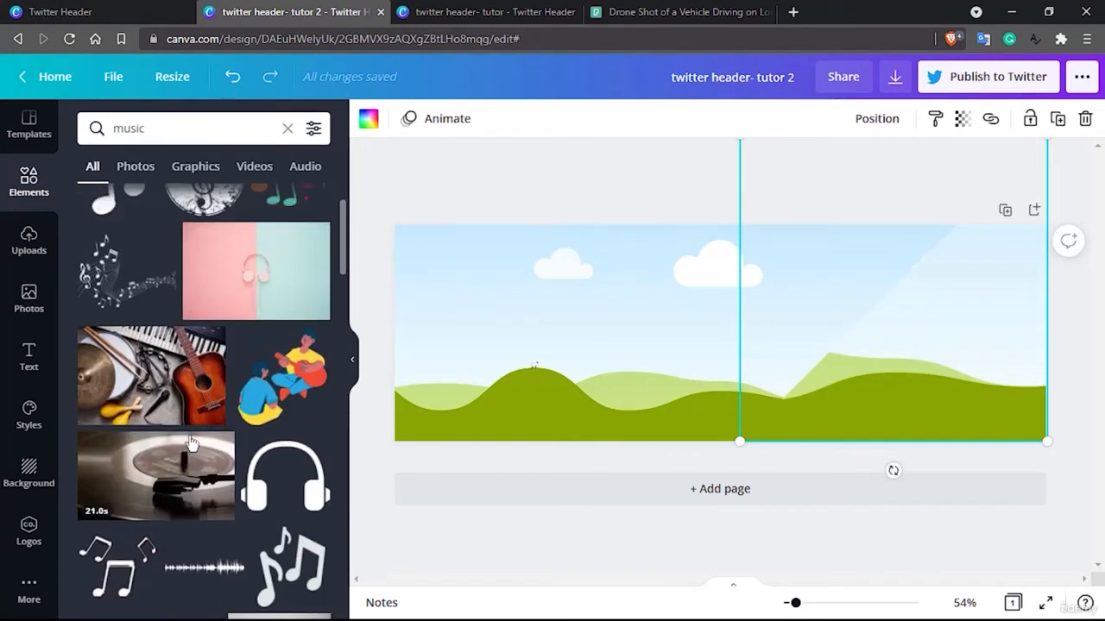
{"action": "left_click", "coordinate": [136, 171]}
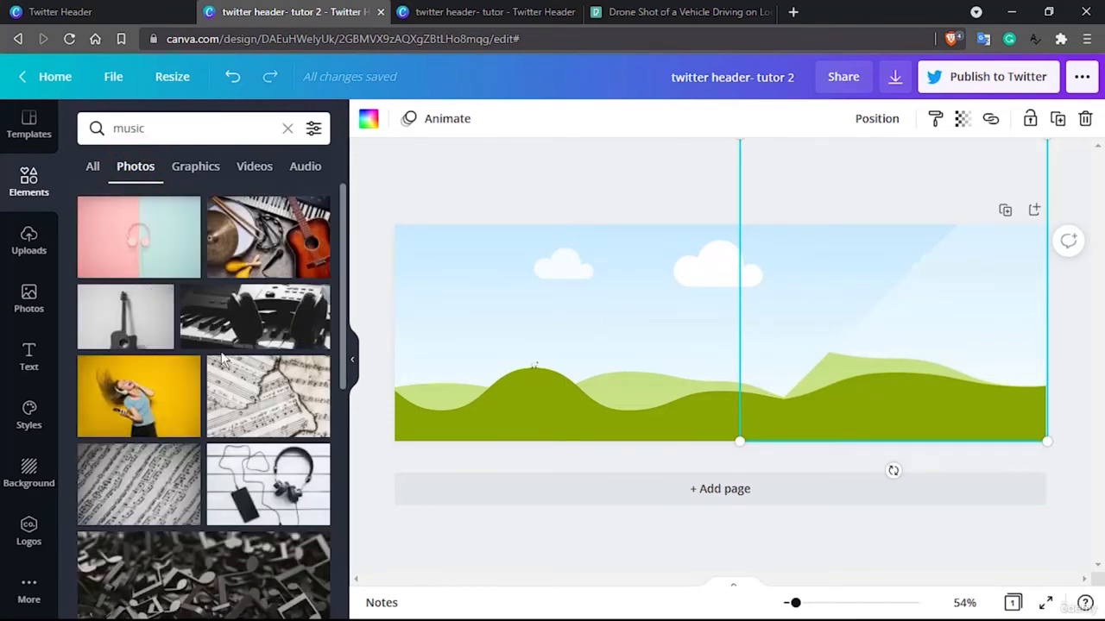
{"action": "scroll", "coordinate": [221, 354], "scroll_direction": "down", "scroll_amount": 2}
{"action": "left_click_drag", "start_coordinate": [201, 483], "coordinate": [480, 326]}
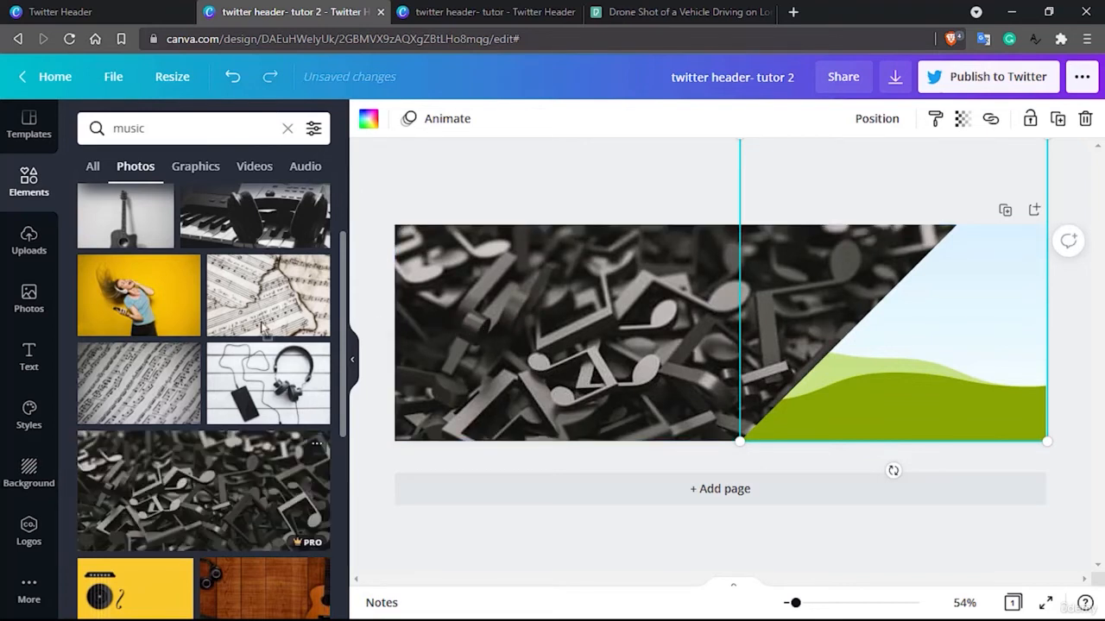
{"action": "scroll", "coordinate": [146, 309], "scroll_direction": "up", "scroll_amount": 2}
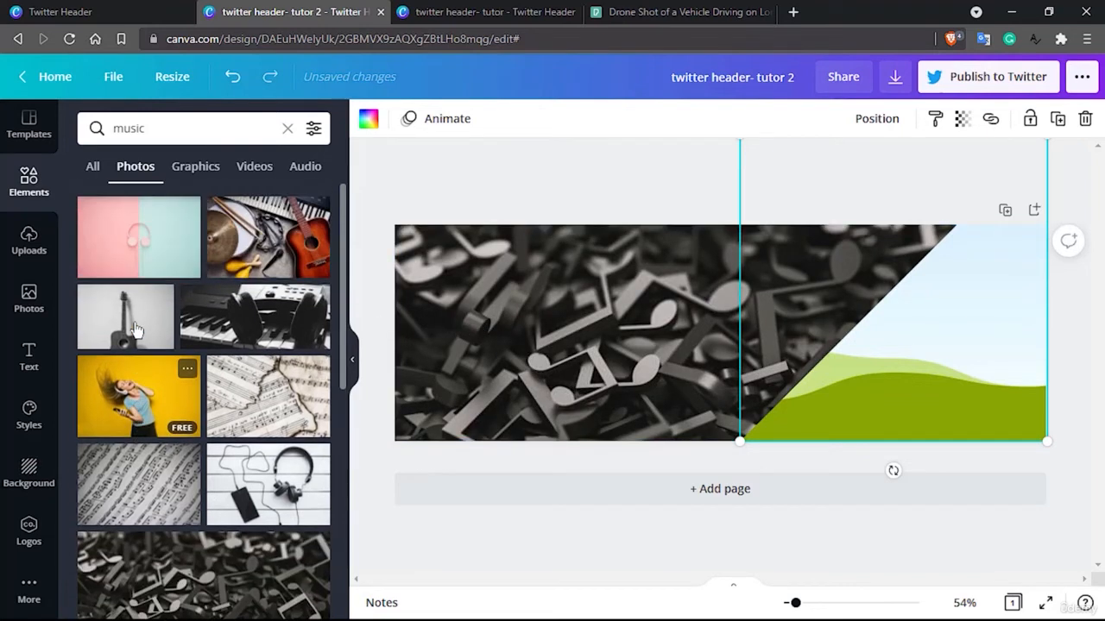
{"action": "left_click", "coordinate": [195, 168]}
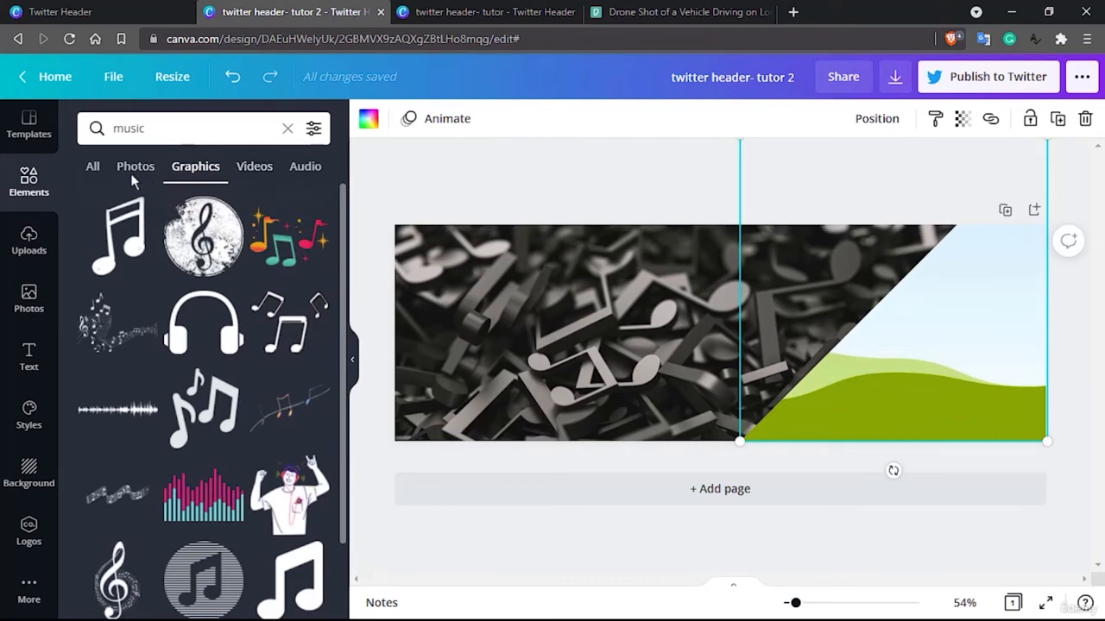
{"action": "left_click", "coordinate": [92, 167]}
{"action": "scroll", "coordinate": [153, 369], "scroll_direction": "down", "scroll_amount": 5}
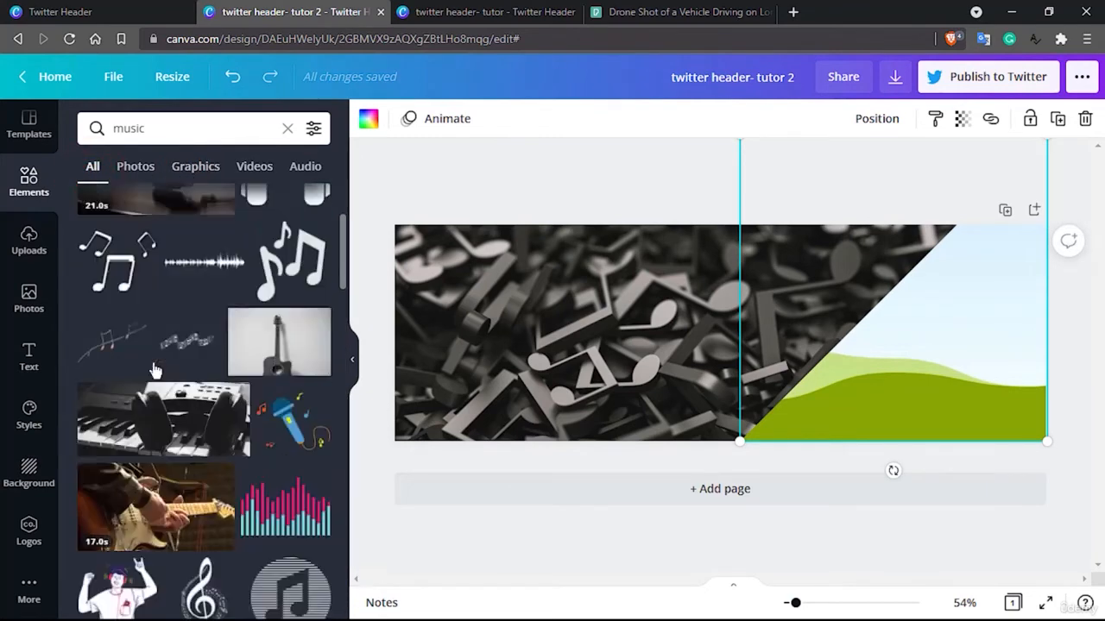
{"action": "scroll", "coordinate": [153, 370], "scroll_direction": "up", "scroll_amount": 5}
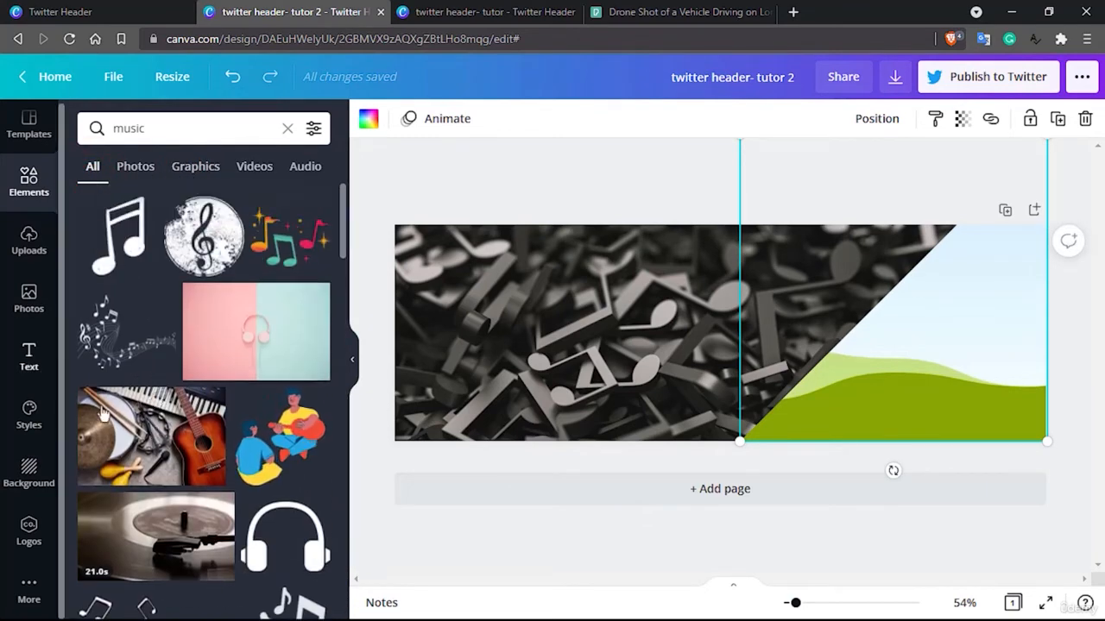
- Try applying the dark grey gradient from the Gradients backgrounds to the triangle frame, and undo it
{"action": "left_click", "coordinate": [29, 474]}
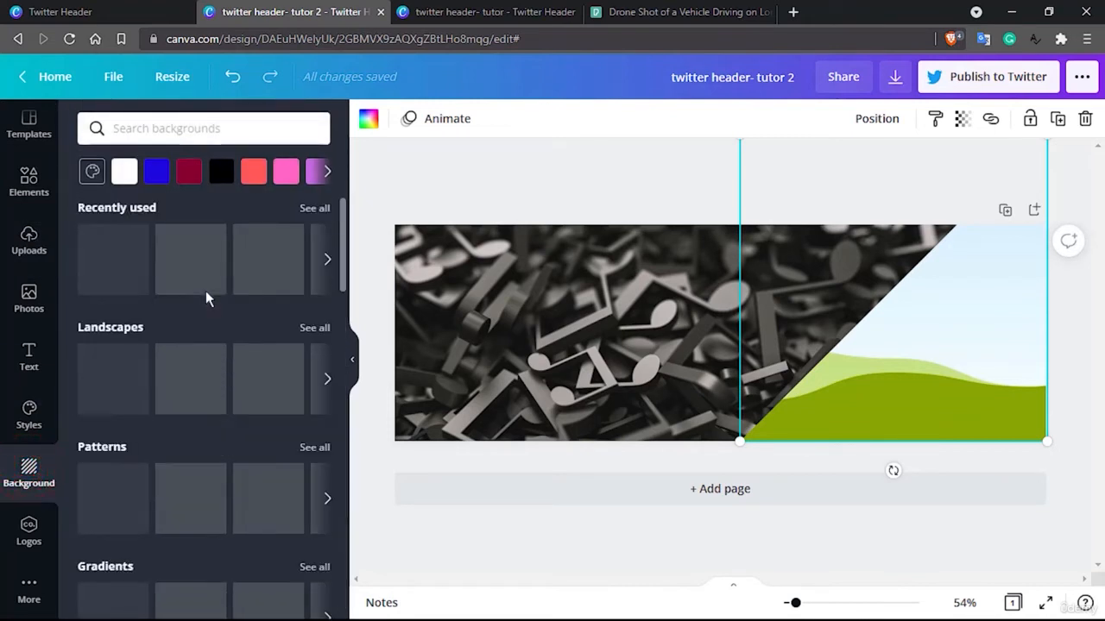
{"action": "scroll", "coordinate": [207, 297], "scroll_direction": "down", "scroll_amount": 5}
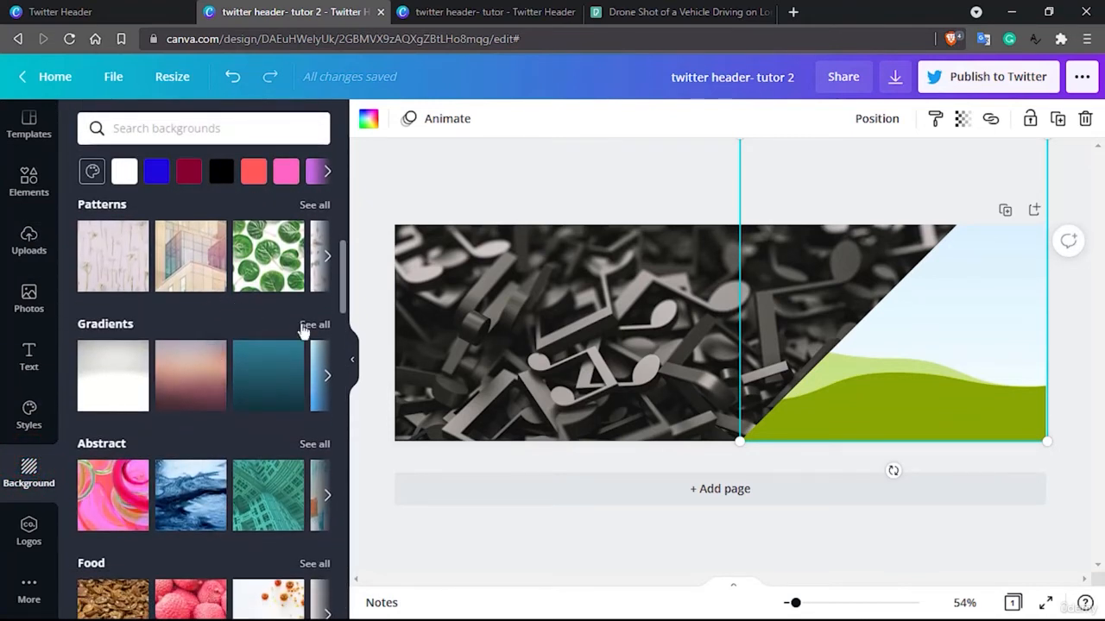
{"action": "left_click", "coordinate": [304, 327]}
{"action": "scroll", "coordinate": [302, 330], "scroll_direction": "down", "scroll_amount": 3}
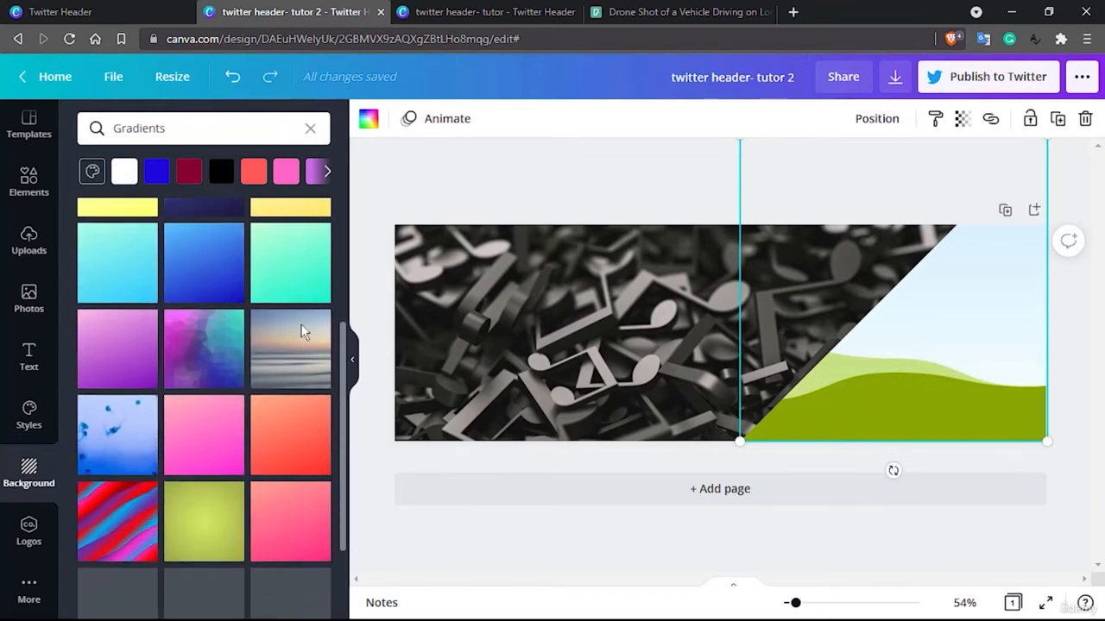
{"action": "scroll", "coordinate": [302, 330], "scroll_direction": "down", "scroll_amount": 2}
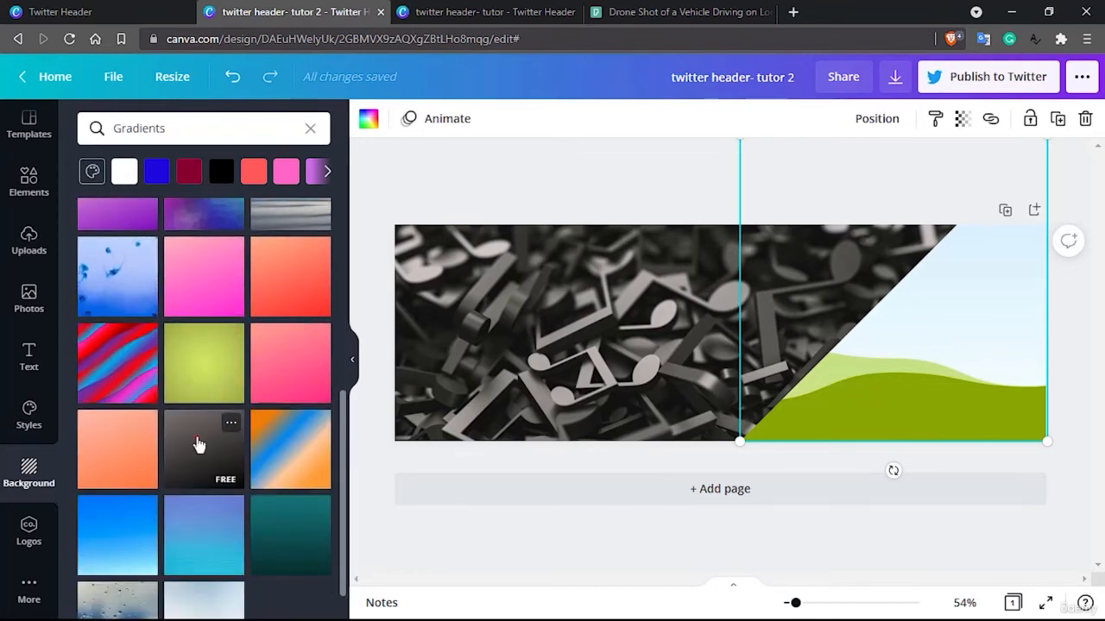
{"action": "left_click_drag", "start_coordinate": [196, 444], "coordinate": [906, 324]}
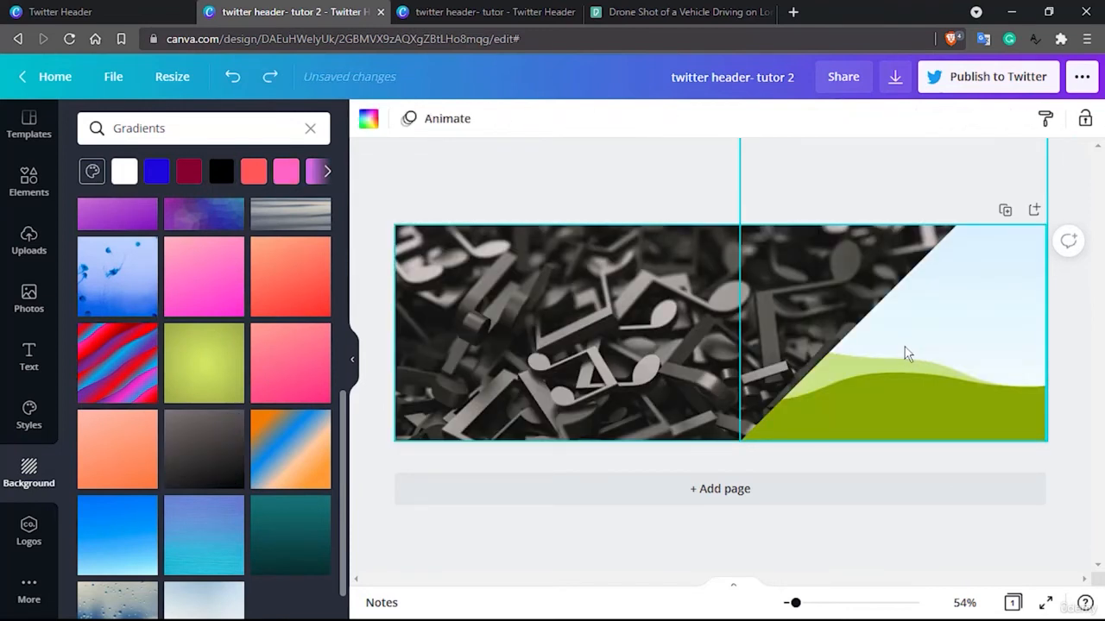
{"action": "key", "text": "ctrl+y"}
- Search the elements for "dark" and fill the triangle frame with the plain black textured image
{"action": "left_click", "coordinate": [29, 240]}
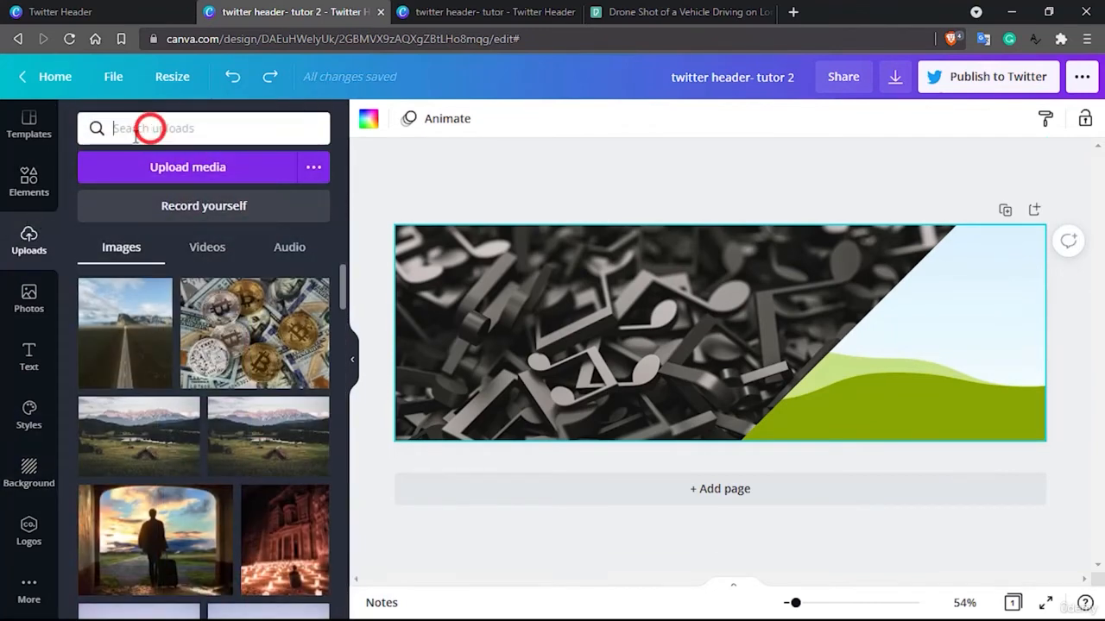
{"action": "left_click", "coordinate": [28, 183]}
{"action": "left_click", "coordinate": [147, 131]}
{"action": "double_click", "coordinate": [148, 131]}
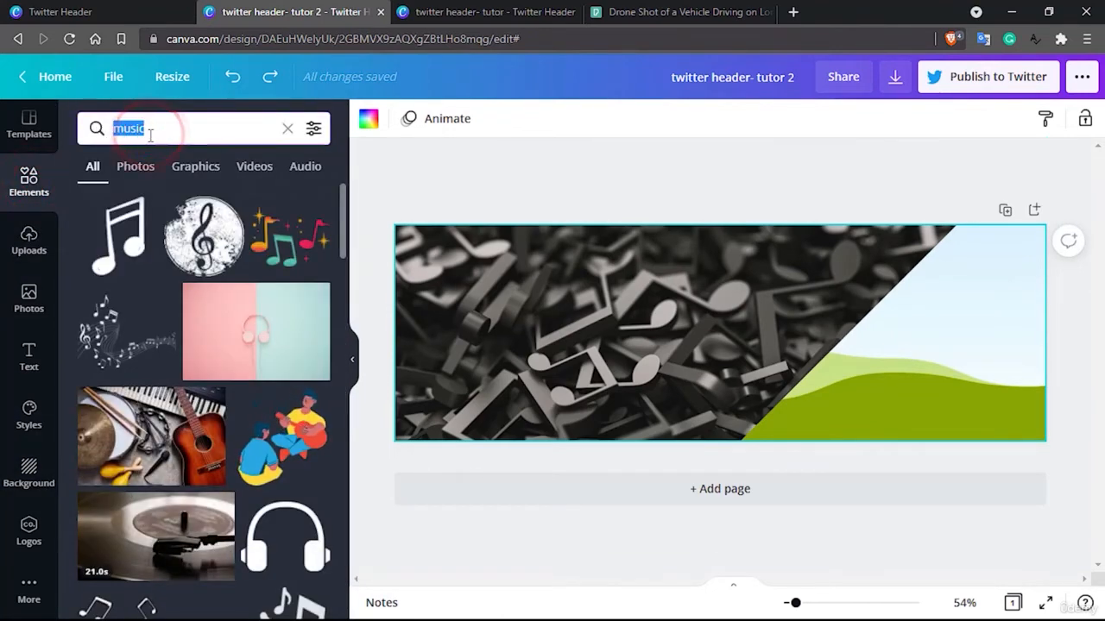
{"action": "type", "text": "dark "}
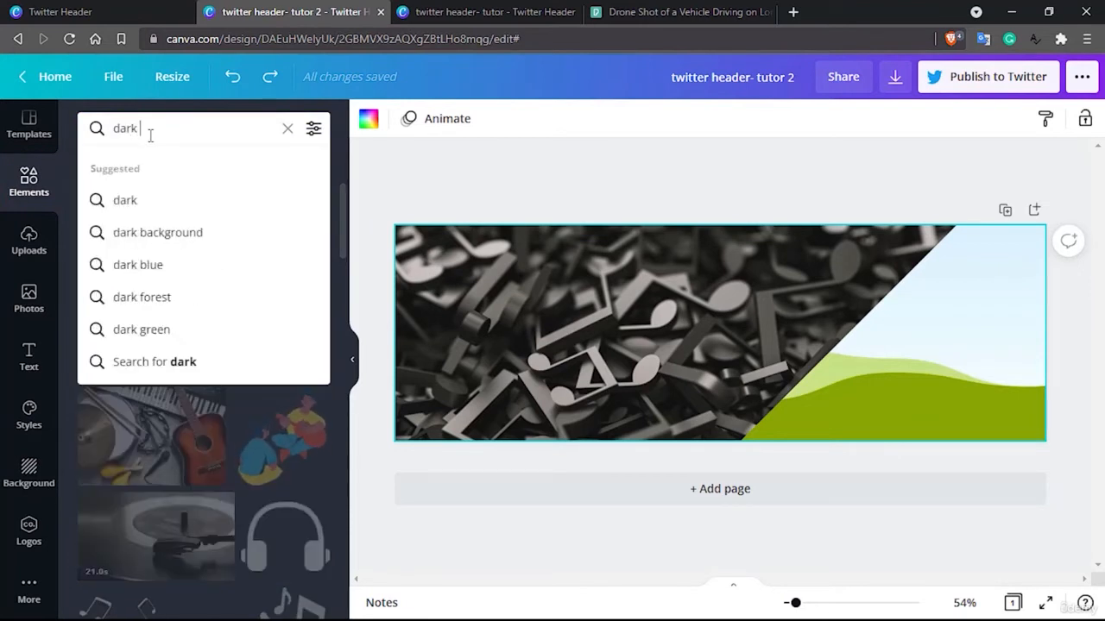
{"action": "type", "text": "gr"}
{"action": "key", "text": "BackSpace"}
{"action": "key", "text": "BackSpace"}
{"action": "key", "text": "BackSpace"}
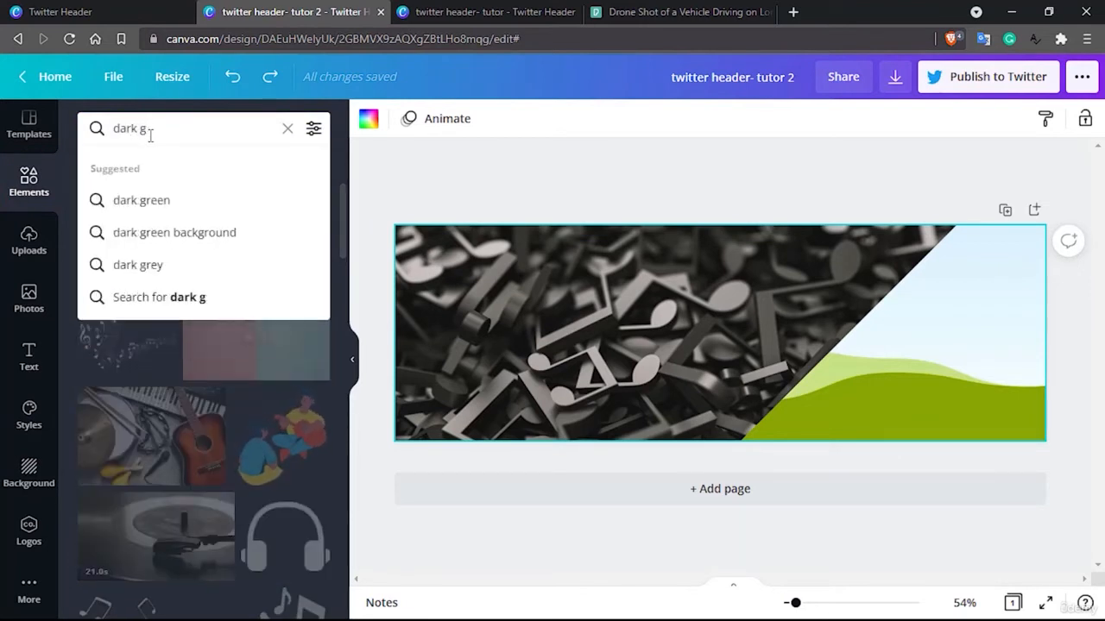
{"action": "key", "text": "Return"}
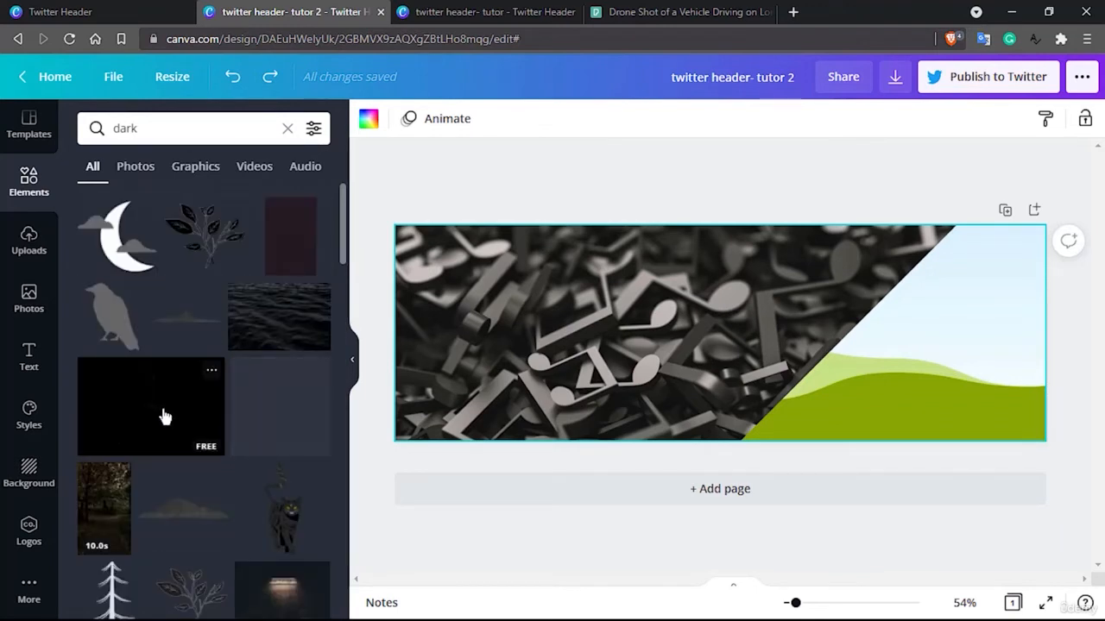
{"action": "scroll", "coordinate": [165, 417], "scroll_direction": "down", "scroll_amount": 5}
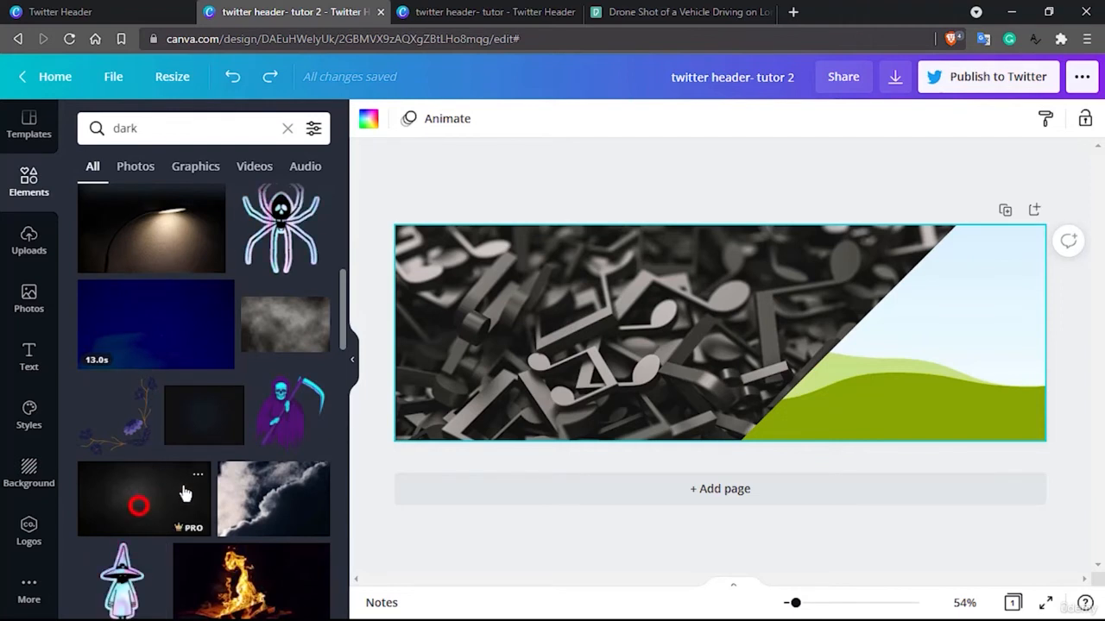
{"action": "left_click_drag", "start_coordinate": [180, 489], "coordinate": [956, 359]}
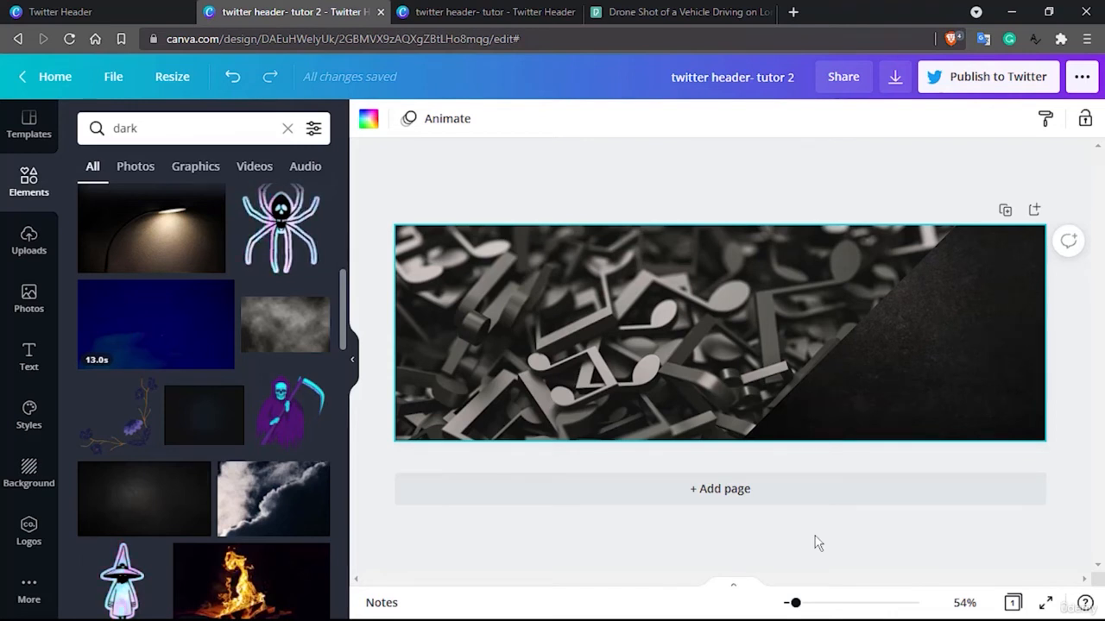
- Search the elements for "white line"
{"action": "scroll", "coordinate": [169, 316], "scroll_direction": "up", "scroll_amount": 1}
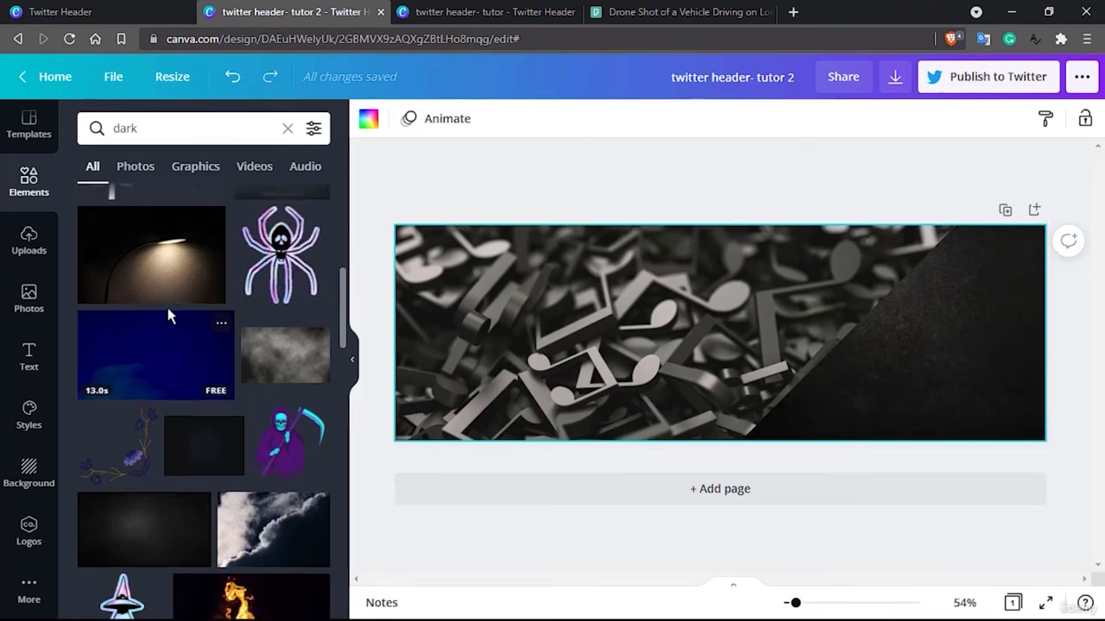
{"action": "scroll", "coordinate": [169, 315], "scroll_direction": "up", "scroll_amount": 1}
{"action": "scroll", "coordinate": [80, 313], "scroll_direction": "up", "scroll_amount": 1}
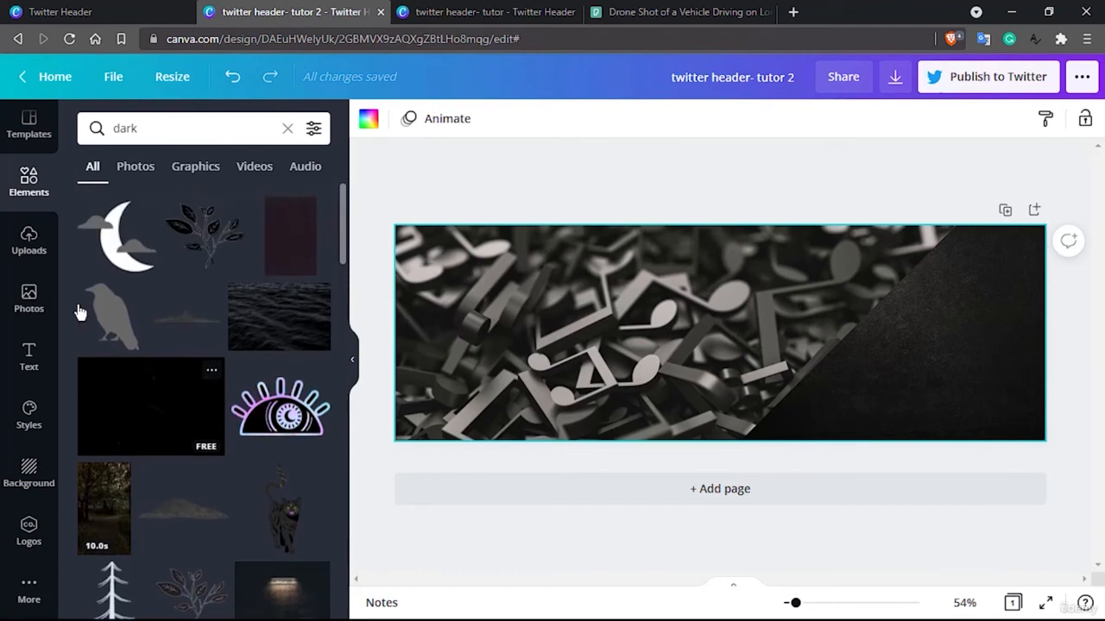
{"action": "double_click", "coordinate": [143, 129]}
{"action": "type", "text": "whit"}
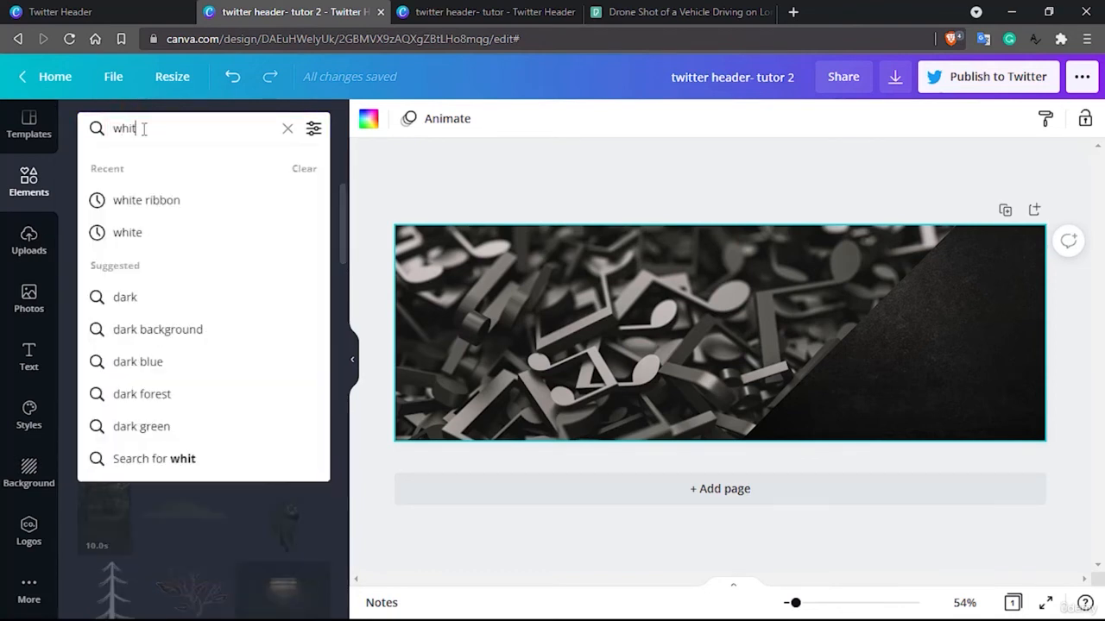
{"action": "type", "text": "e line"}
{"action": "key", "text": "Return"}
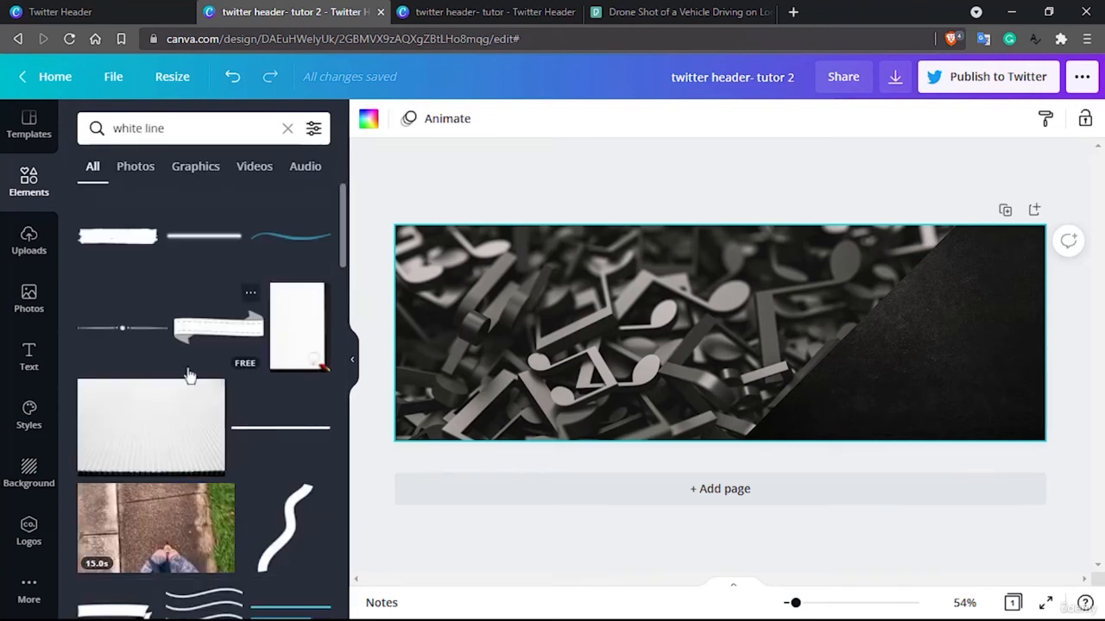
- Add the glowing white line over the header's right part at a reduced size, tilted diagonally upward to the right
{"action": "left_click_drag", "start_coordinate": [275, 241], "coordinate": [774, 363]}
{"action": "left_click", "coordinate": [490, 195]}
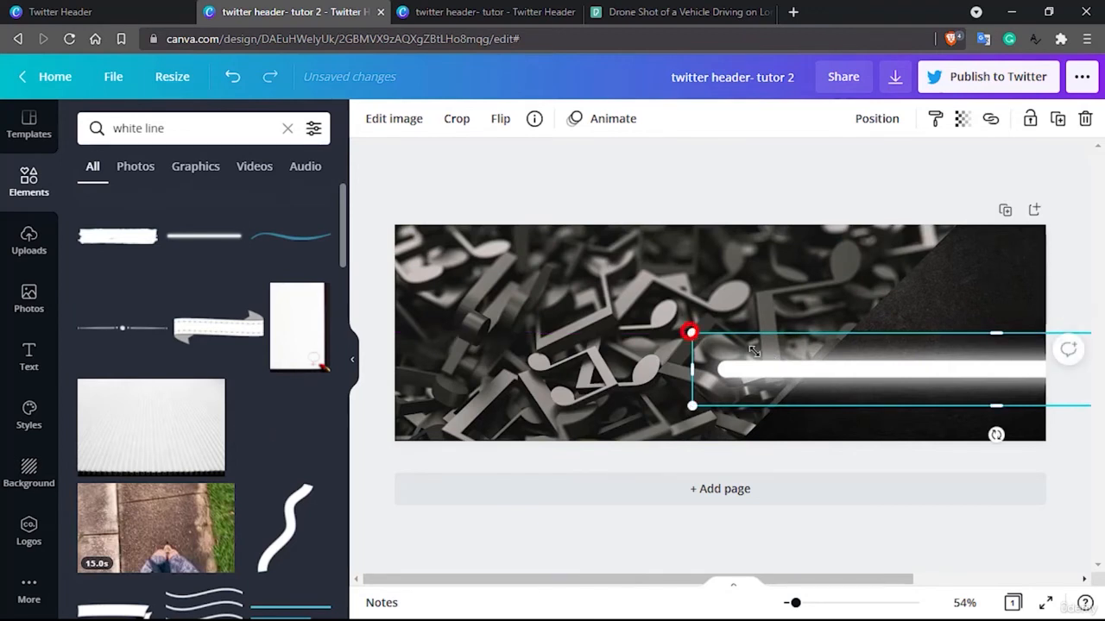
{"action": "left_click_drag", "start_coordinate": [693, 333], "coordinate": [775, 399]}
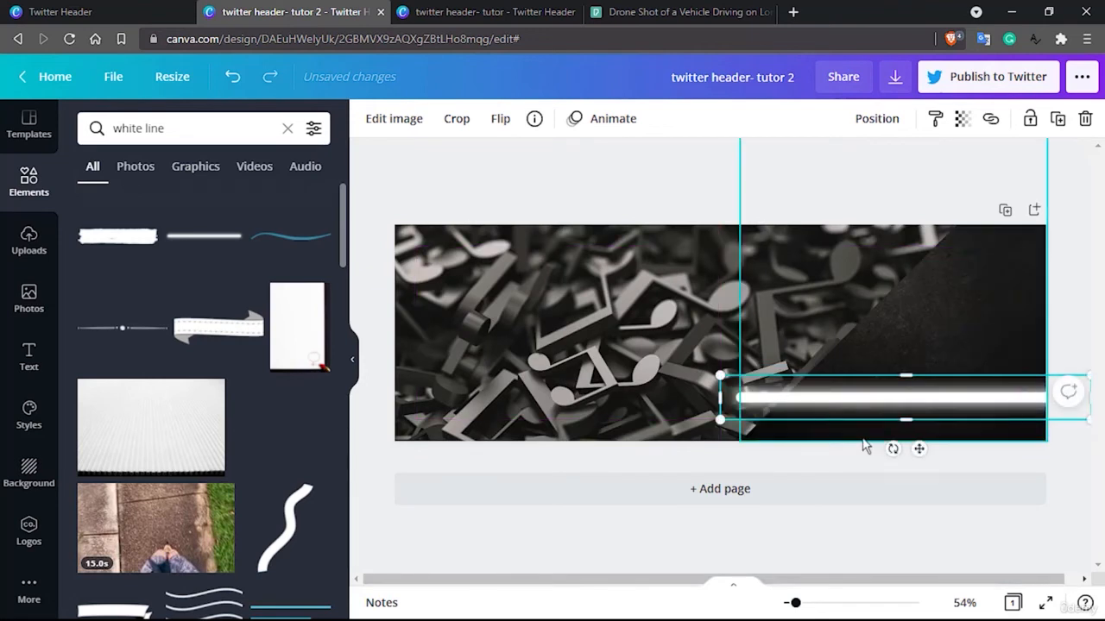
{"action": "left_click_drag", "start_coordinate": [892, 449], "coordinate": [955, 496]}
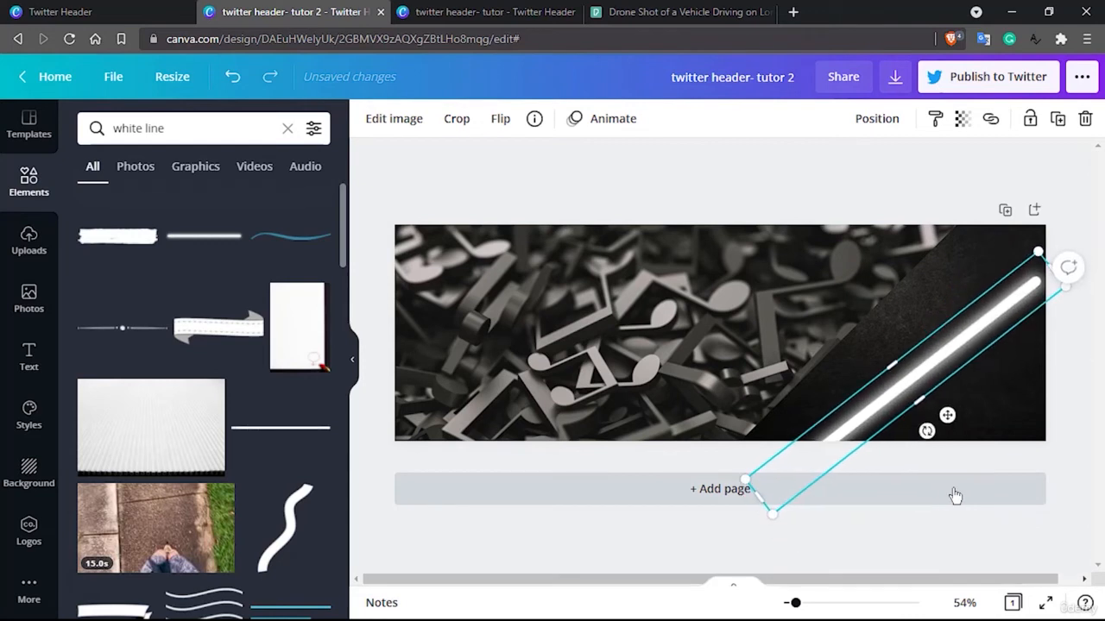
- Nudge the tilted glowing line left and up toward the triangle frame's slanted edge
{"action": "key", "text": "shift+Left"}
{"action": "key", "text": "shift+Left"}
{"action": "key", "text": "shift+Left"}
{"action": "key", "text": "shift+Left"}
{"action": "key", "text": "shift+Left"}
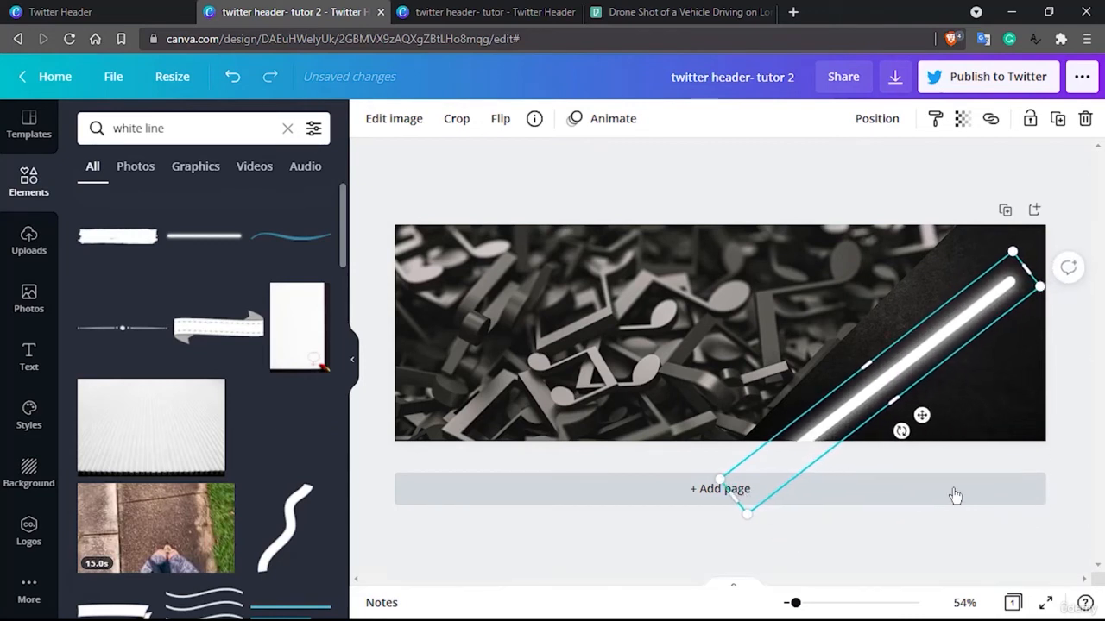
{"action": "key", "text": "shift+Up"}
{"action": "key", "text": "shift+Up"}
{"action": "key", "text": "shift+Up"}
{"action": "key", "text": "shift+Up"}
{"action": "key", "text": "shift+Up"}
{"action": "key", "text": "shift+Up"}
{"action": "key", "text": "shift+Up"}
{"action": "key", "text": "shift+Up"}
{"action": "key", "text": "shift+Up"}
{"action": "key", "text": "shift+Left"}
{"action": "key", "text": "shift+Left"}
{"action": "key", "text": "shift+Left"}
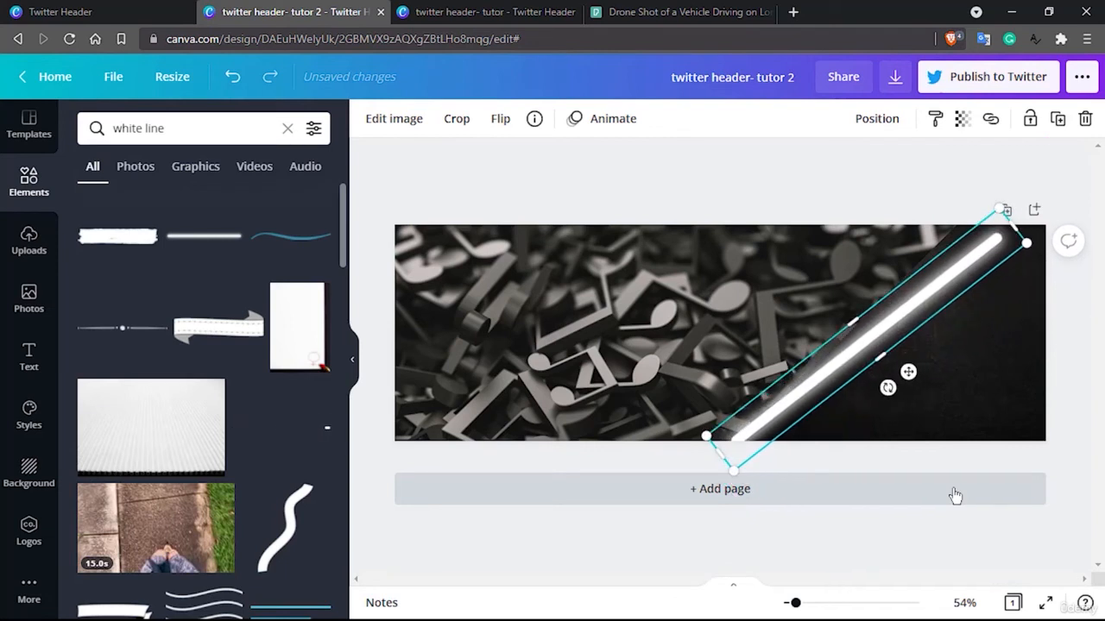
- Rotate the glowing line to the angle of the triangle frame's slanted edge and nudge it left onto that edge
{"action": "left_click_drag", "start_coordinate": [889, 389], "coordinate": [893, 385]}
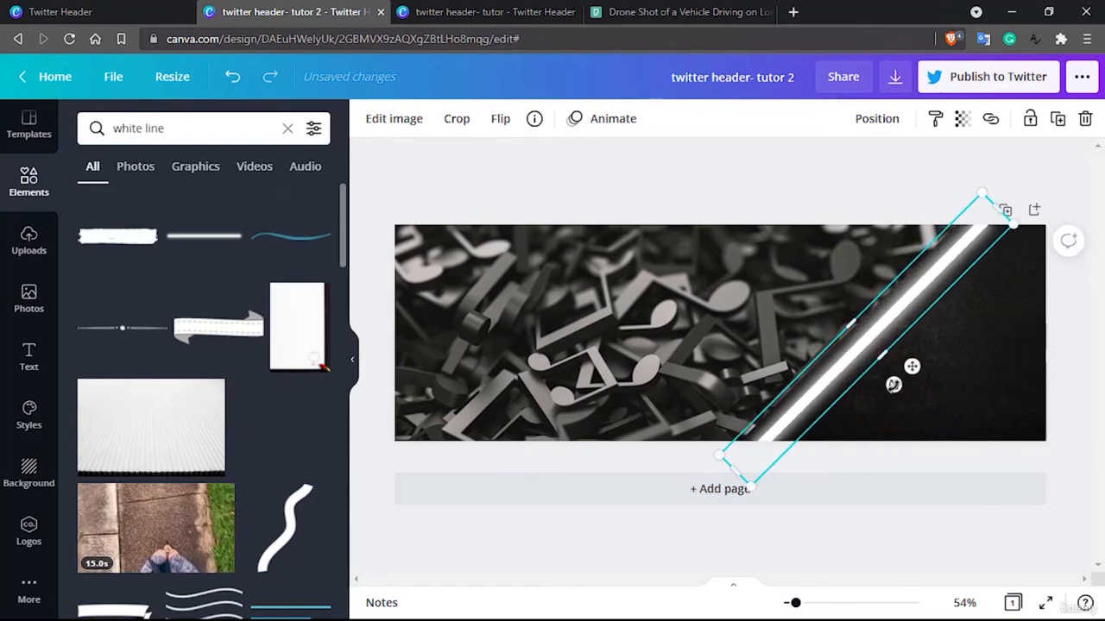
{"action": "key", "text": "Left"}
{"action": "key", "text": "Left"}
{"action": "key", "text": "Left"}
{"action": "key", "text": "Left"}
{"action": "key", "text": "Left"}
{"action": "key", "text": "Left"}
{"action": "key", "text": "Left"}
{"action": "key", "text": "Left"}
{"action": "key", "text": "Left"}
{"action": "key", "text": "Left"}
{"action": "key", "text": "Left"}
{"action": "key", "text": "Left"}
{"action": "key", "text": "Left"}
{"action": "key", "text": "Left"}
{"action": "key", "text": "Left"}
{"action": "key", "text": "Left"}
{"action": "key", "text": "Left"}
{"action": "key", "text": "Left"}
{"action": "key", "text": "Left"}
{"action": "key", "text": "Left"}
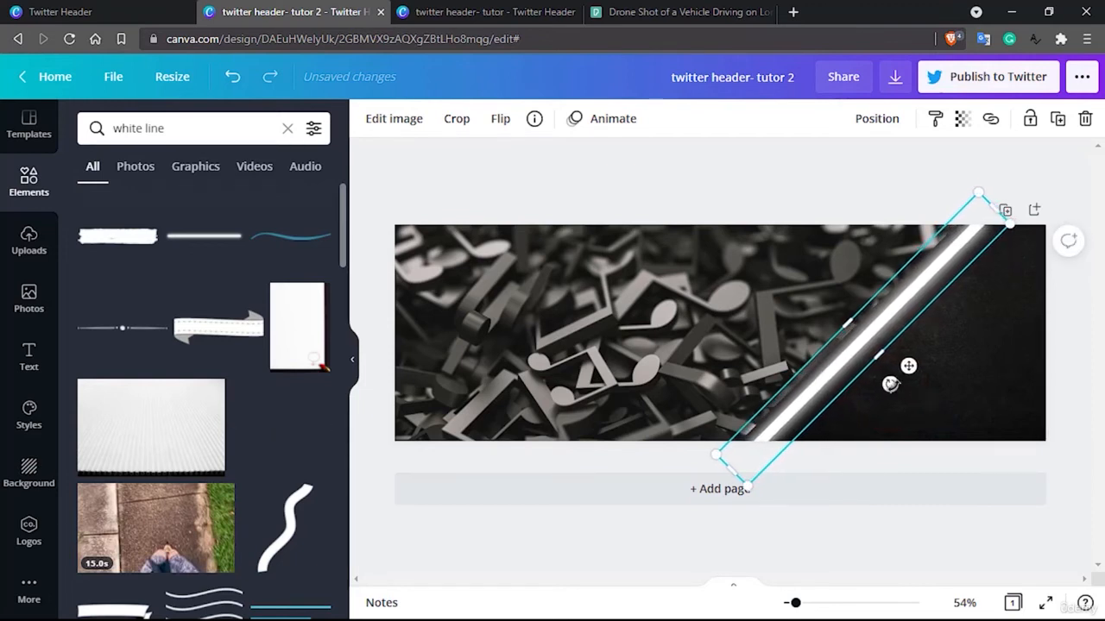
{"action": "key", "text": "Left"}
{"action": "key", "text": "Left"}
{"action": "key", "text": "Left"}
{"action": "key", "text": "Left"}
{"action": "key", "text": "Left"}
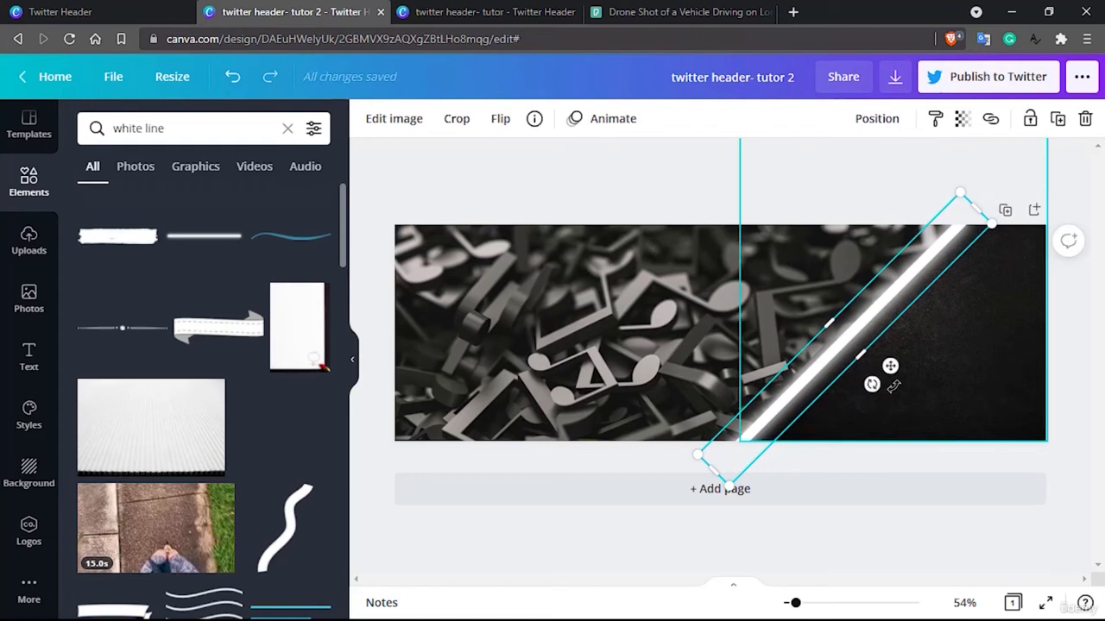
{"action": "key", "text": "Left"}
{"action": "key", "text": "Left"}
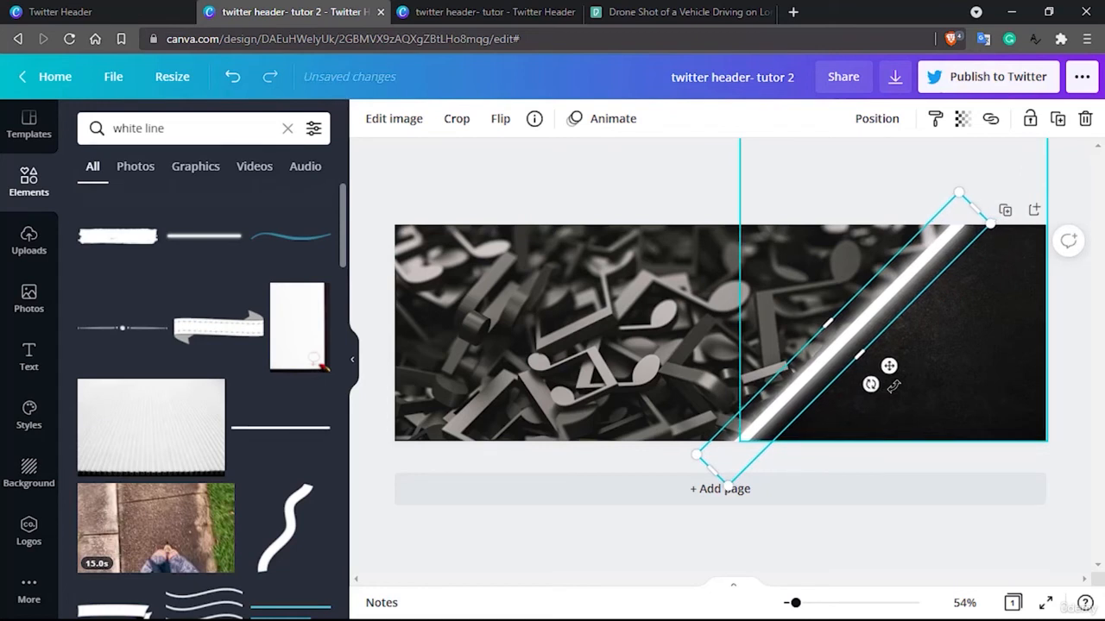
{"action": "left_click", "coordinate": [646, 179]}
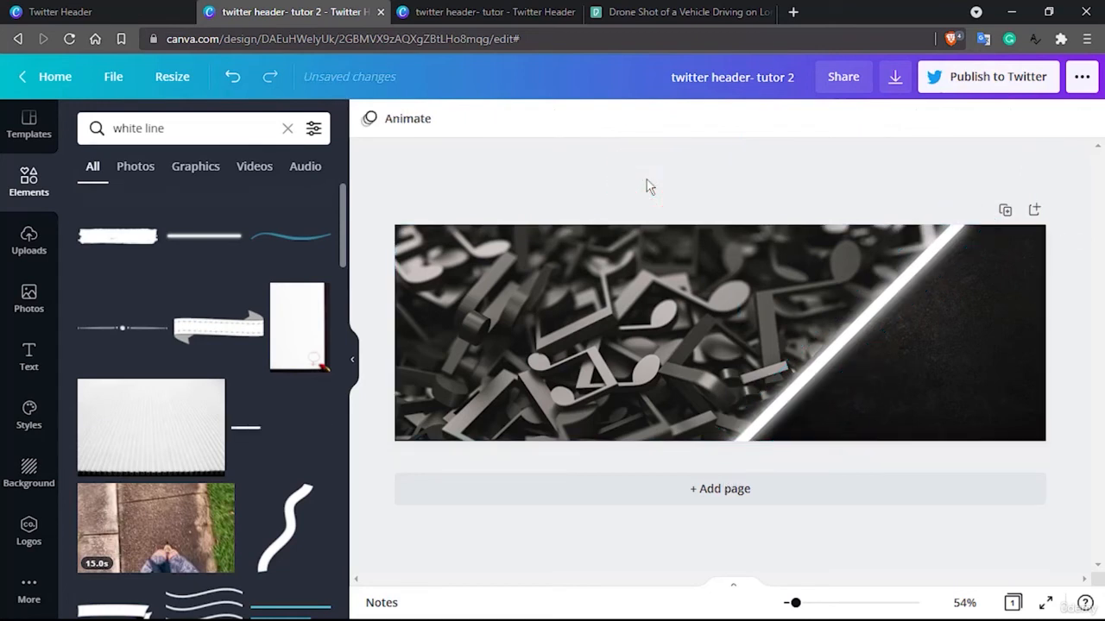
- Add the "cold, smooth & tasty." font combination over the dark triangle and ungroup it
{"action": "left_click", "coordinate": [30, 357]}
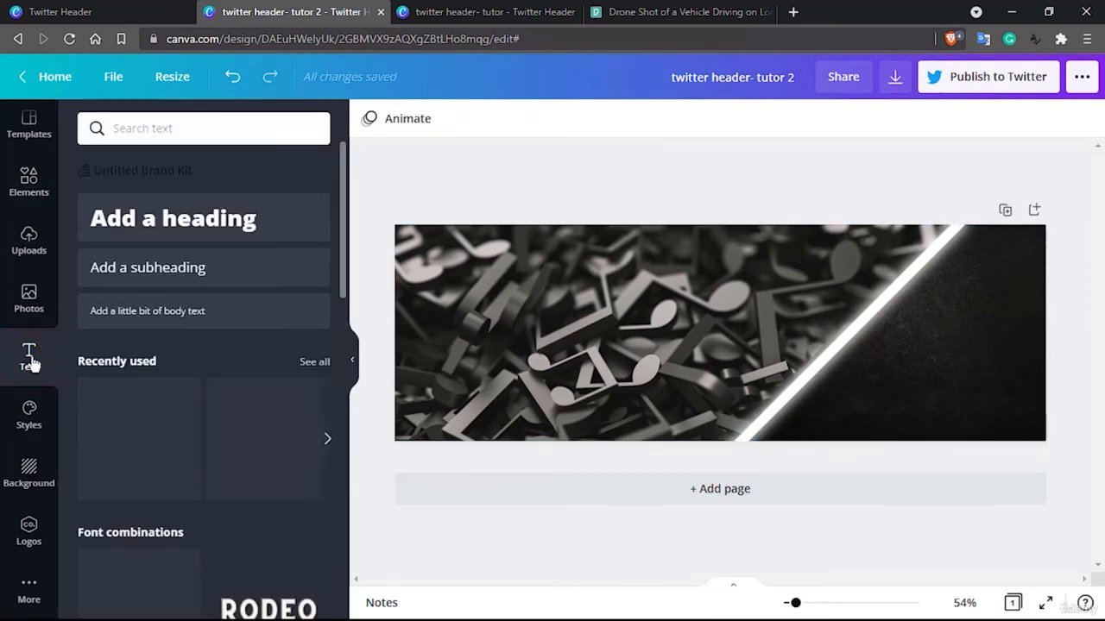
{"action": "left_click_drag", "start_coordinate": [180, 221], "coordinate": [226, 259]}
{"action": "left_click_drag", "start_coordinate": [270, 434], "coordinate": [932, 315]}
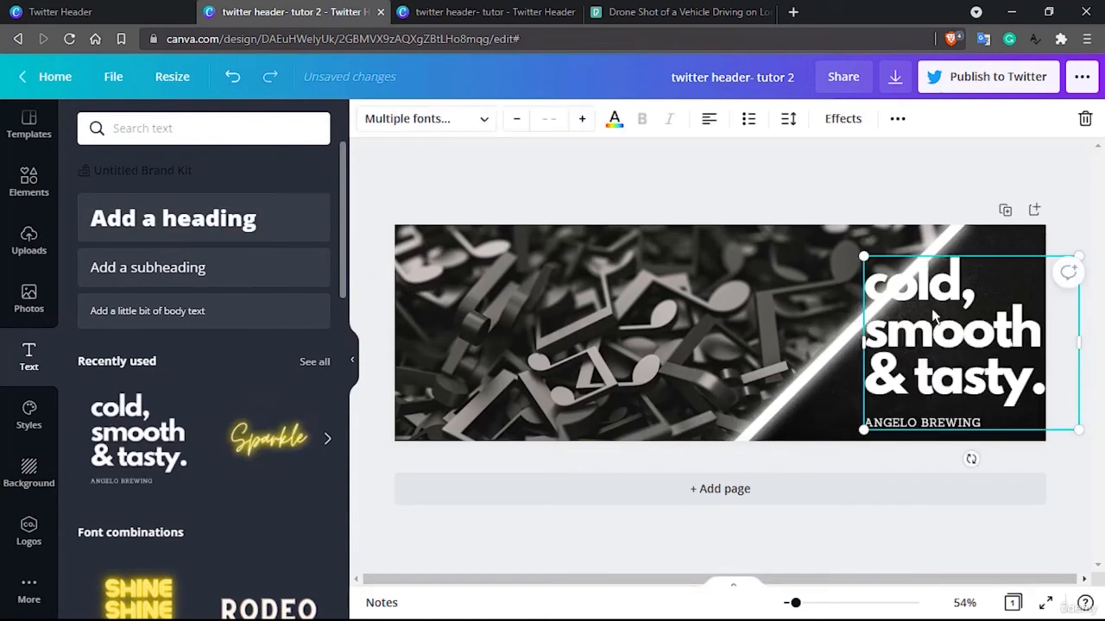
{"action": "left_click", "coordinate": [948, 422]}
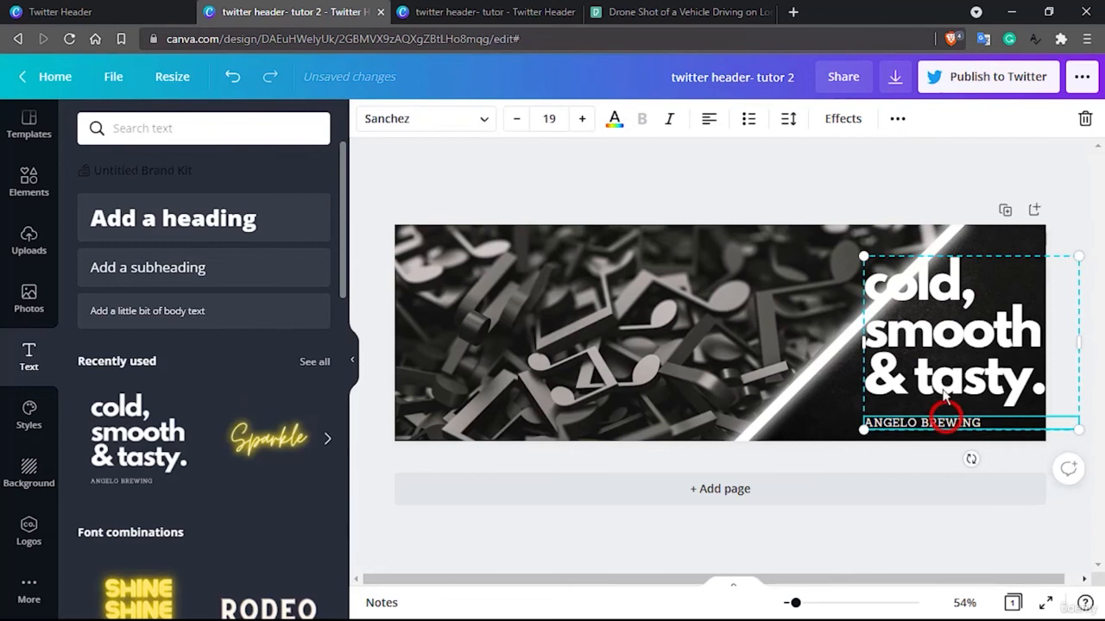
{"action": "left_click", "coordinate": [898, 118]}
{"action": "left_click", "coordinate": [643, 157]}
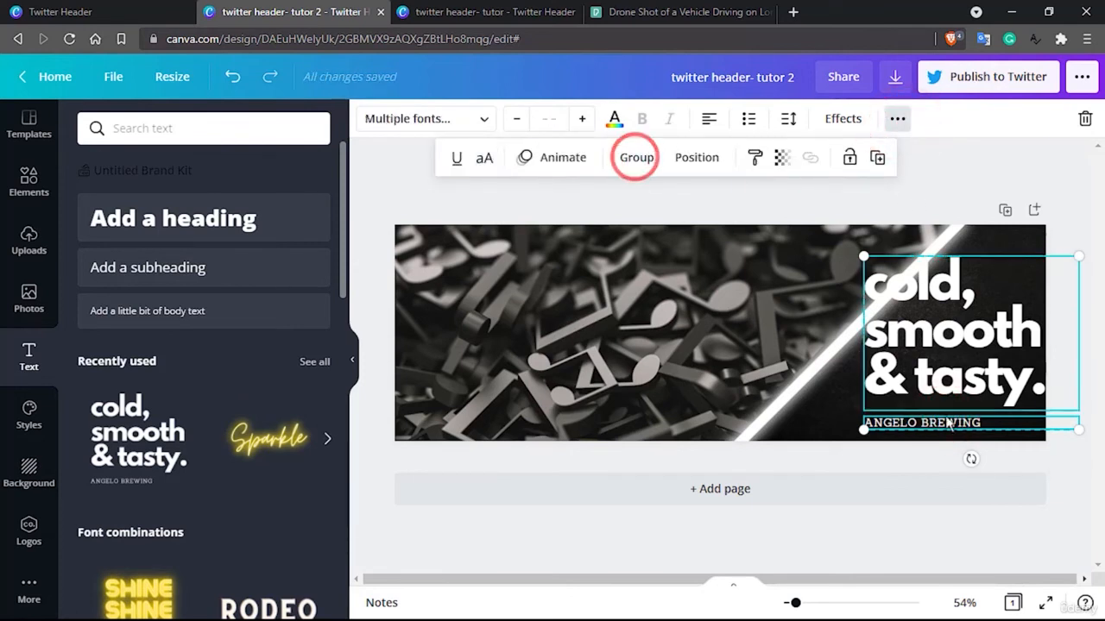
- Delete only the small tagline below the "cold, smooth & tasty." heading, restoring the heading if it is removed too
{"action": "left_click", "coordinate": [955, 420]}
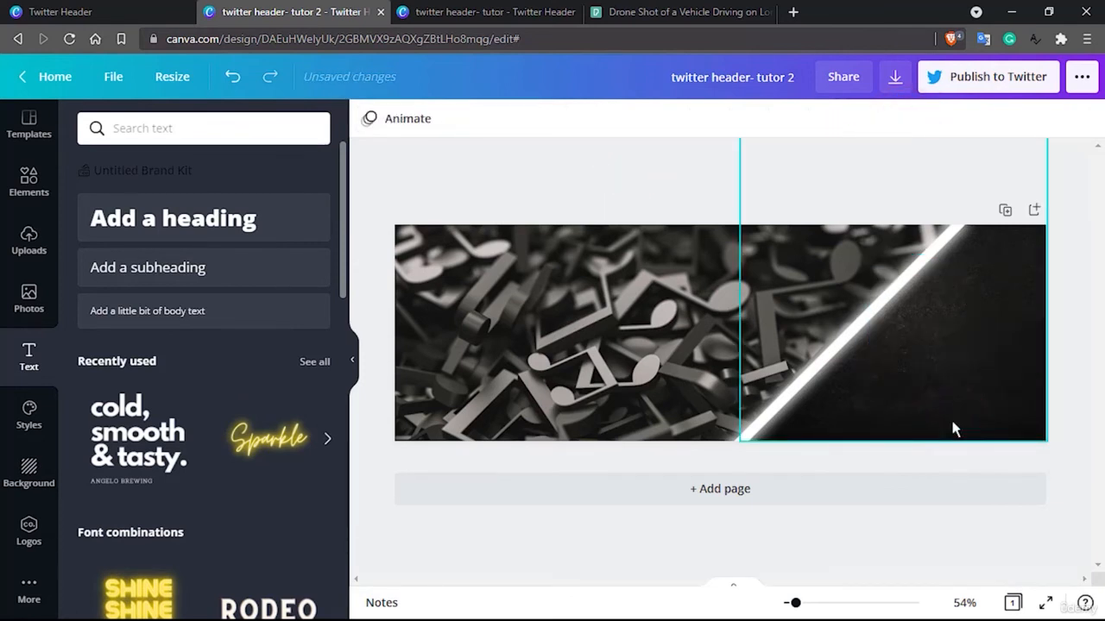
{"action": "key", "text": "ctrl+z"}
{"action": "left_click", "coordinate": [932, 374]}
{"action": "left_click", "coordinate": [932, 422]}
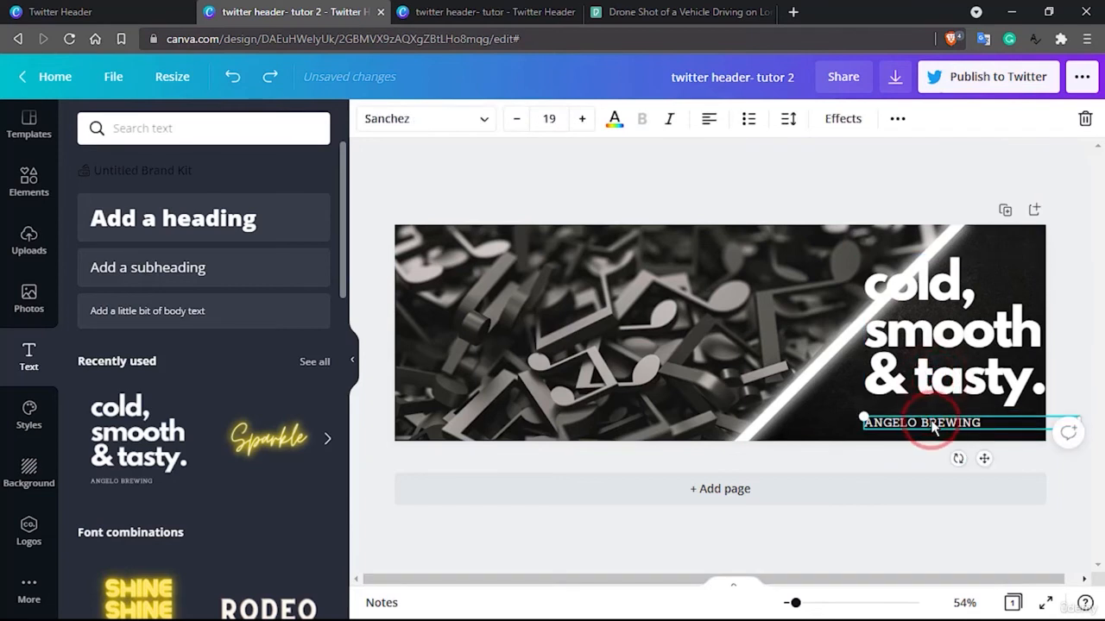
- Replace the "cold, smooth & tasty." heading text with "LIVE"
{"action": "left_click", "coordinate": [932, 375]}
{"action": "left_click", "coordinate": [933, 371]}
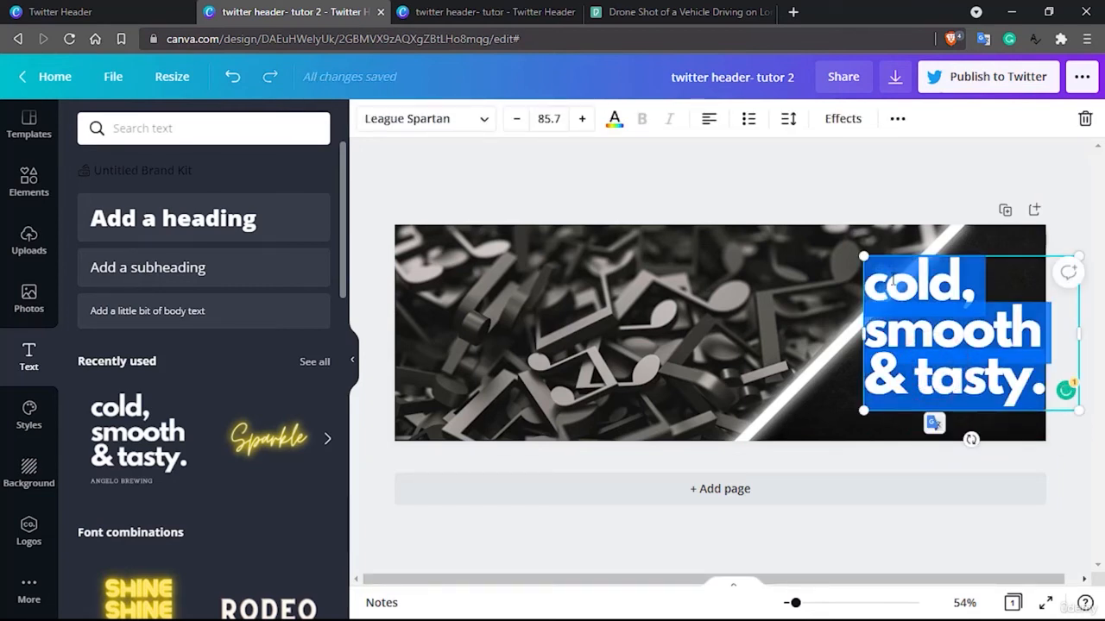
{"action": "key", "text": "BackSpace"}
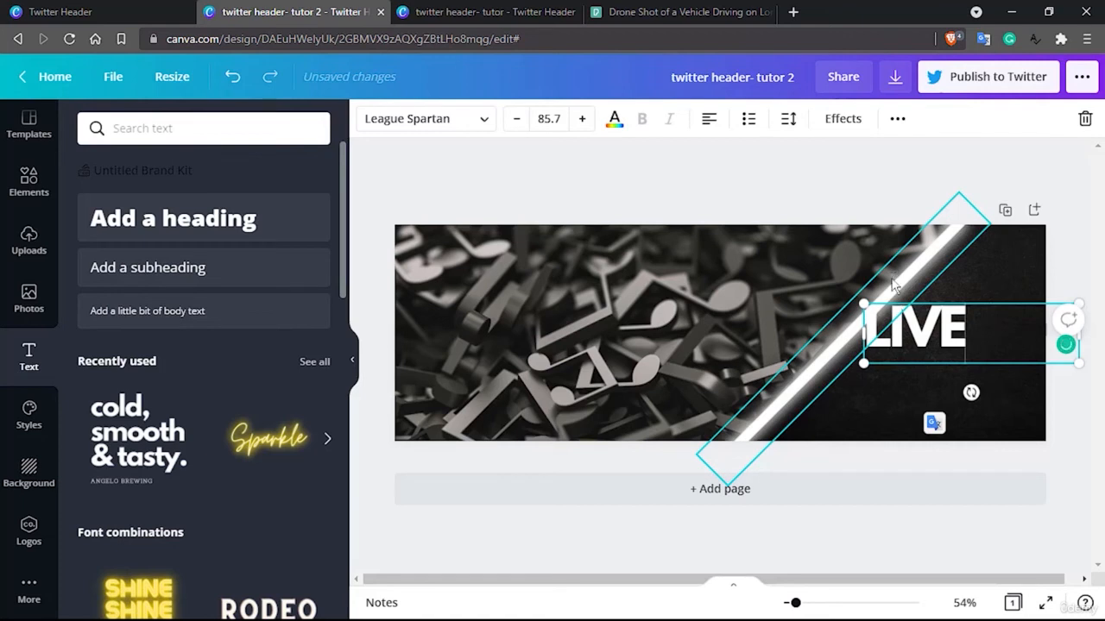
- Set the font size of the LIVE text to 50
{"action": "left_click", "coordinate": [1051, 397]}
{"action": "left_click", "coordinate": [944, 322]}
{"action": "double_click", "coordinate": [940, 331]}
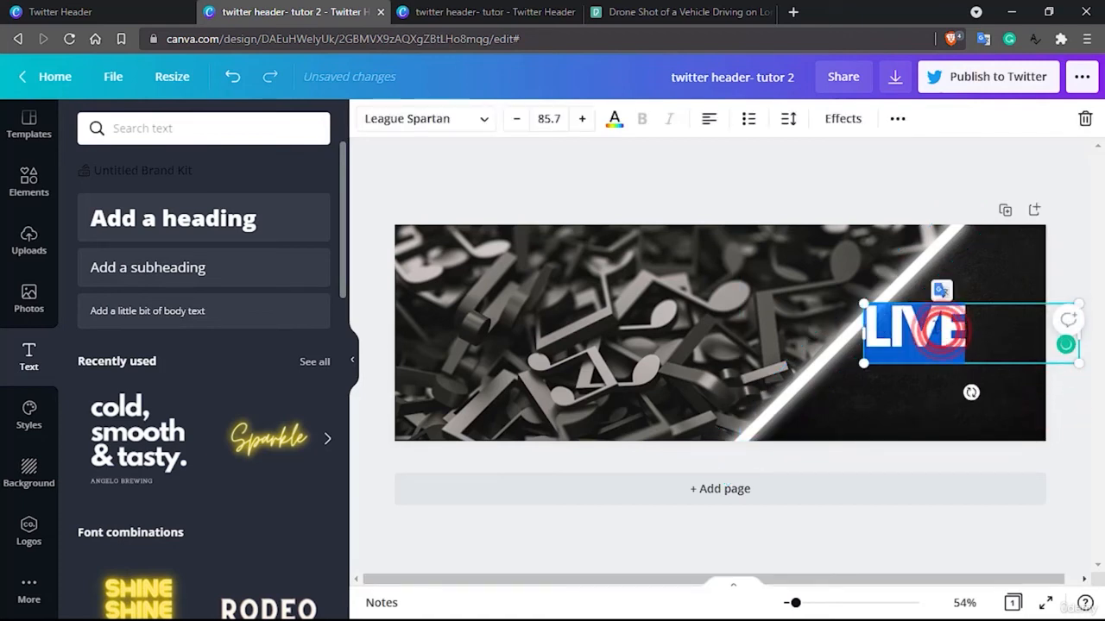
{"action": "left_click", "coordinate": [548, 119]}
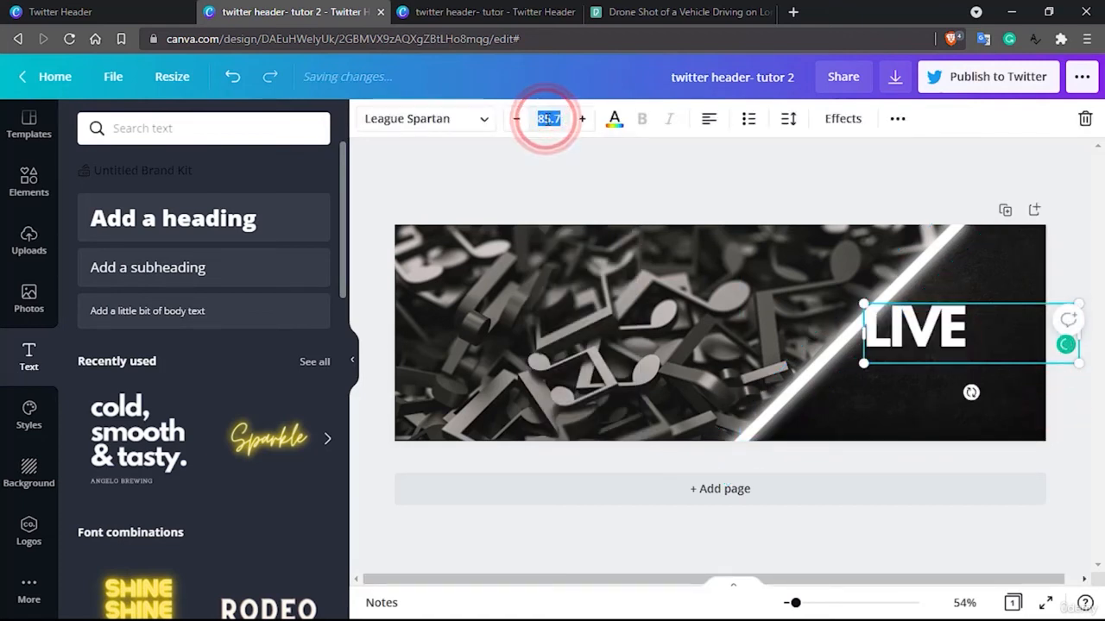
{"action": "type", "text": "50"}
{"action": "key", "text": "Return"}
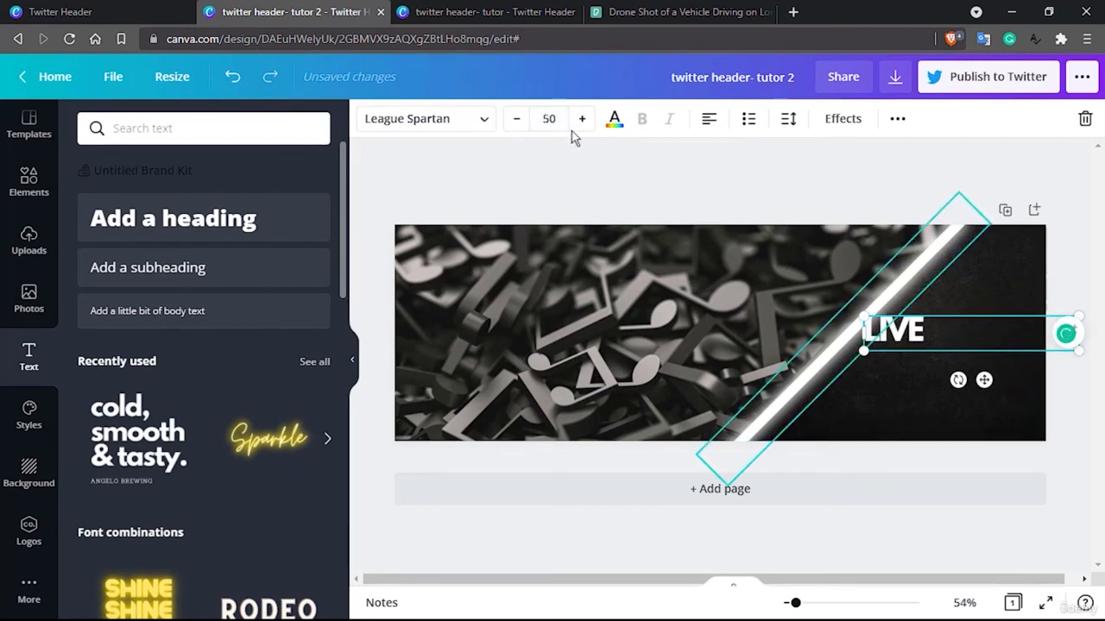
- Scale the LIVE text down to about size 46.6 and move it to the upper part of the dark triangle
{"action": "mouse_move", "coordinate": [1080, 357]}
{"action": "left_mouse_down"}
{"action": "mouse_move", "coordinate": [977, 337]}
{"action": "mouse_move", "coordinate": [1053, 366]}
{"action": "left_mouse_up"}
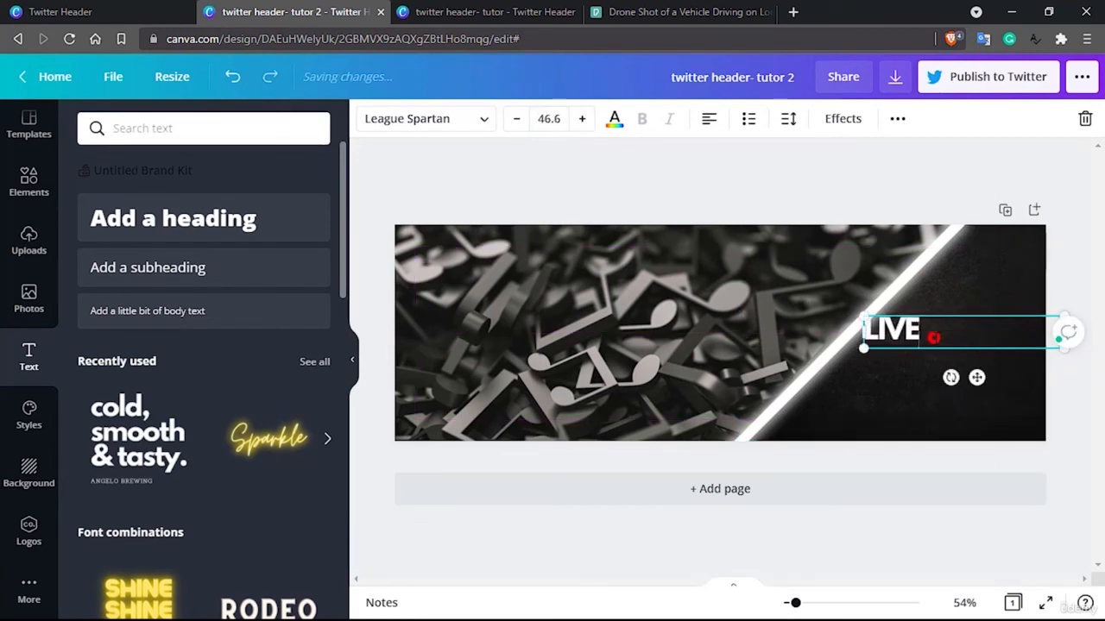
{"action": "left_click", "coordinate": [932, 337]}
{"action": "left_click", "coordinate": [1070, 390]}
{"action": "left_click", "coordinate": [907, 330]}
{"action": "left_click_drag", "start_coordinate": [907, 331], "coordinate": [958, 294]}
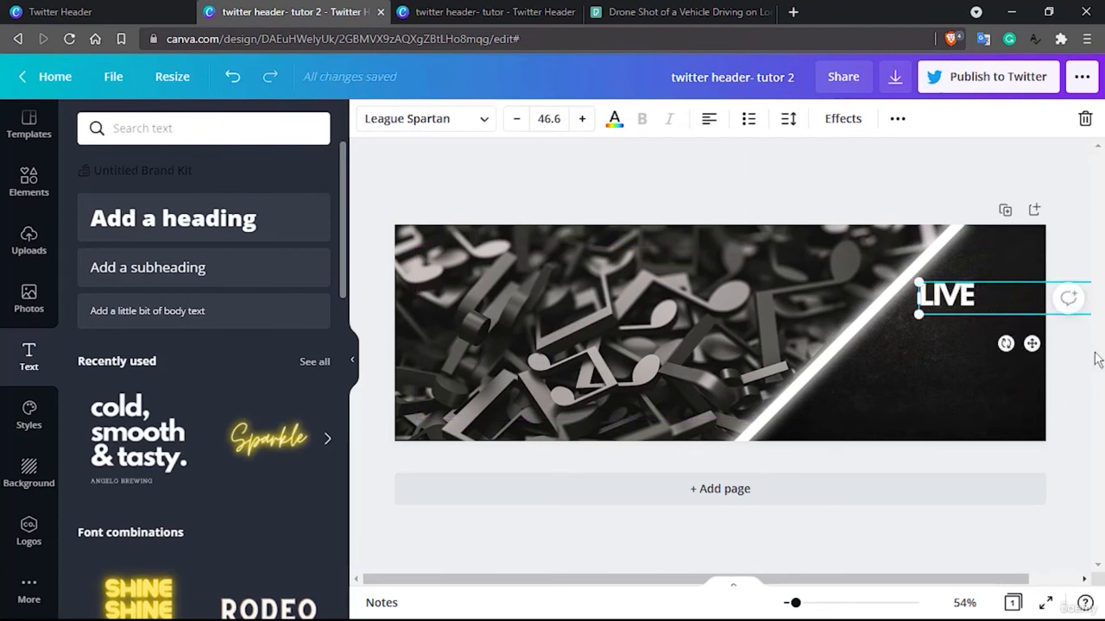
- Duplicate the LIVE text, change the copy to "DREAM" and place it below LIVE near the header's right edge
{"action": "key", "text": "ctrl+d"}
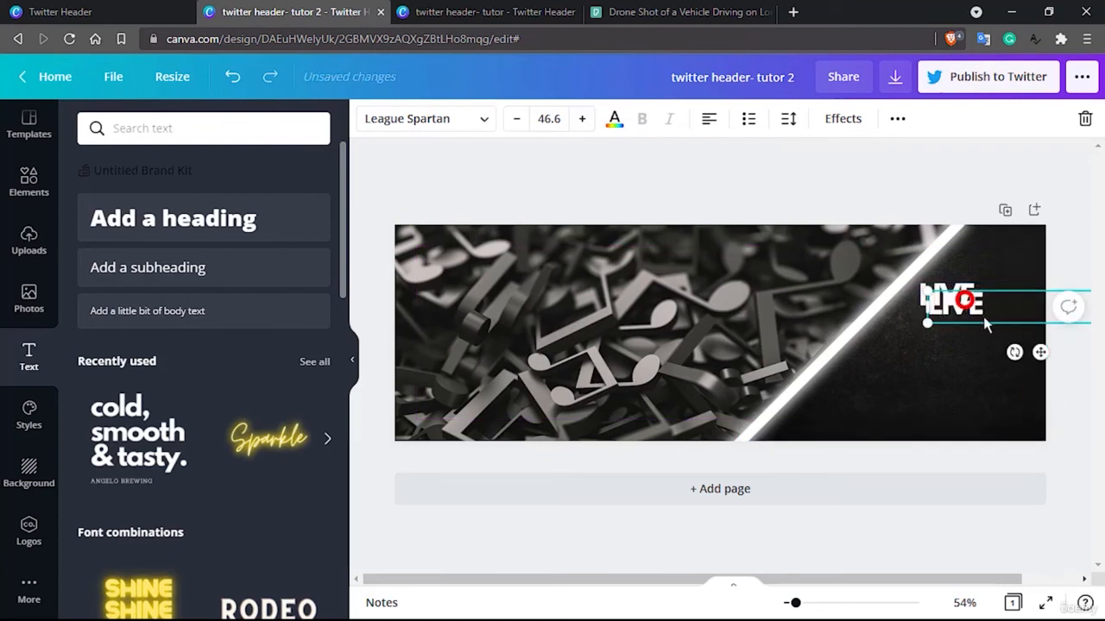
{"action": "left_click_drag", "start_coordinate": [958, 300], "coordinate": [1008, 345]}
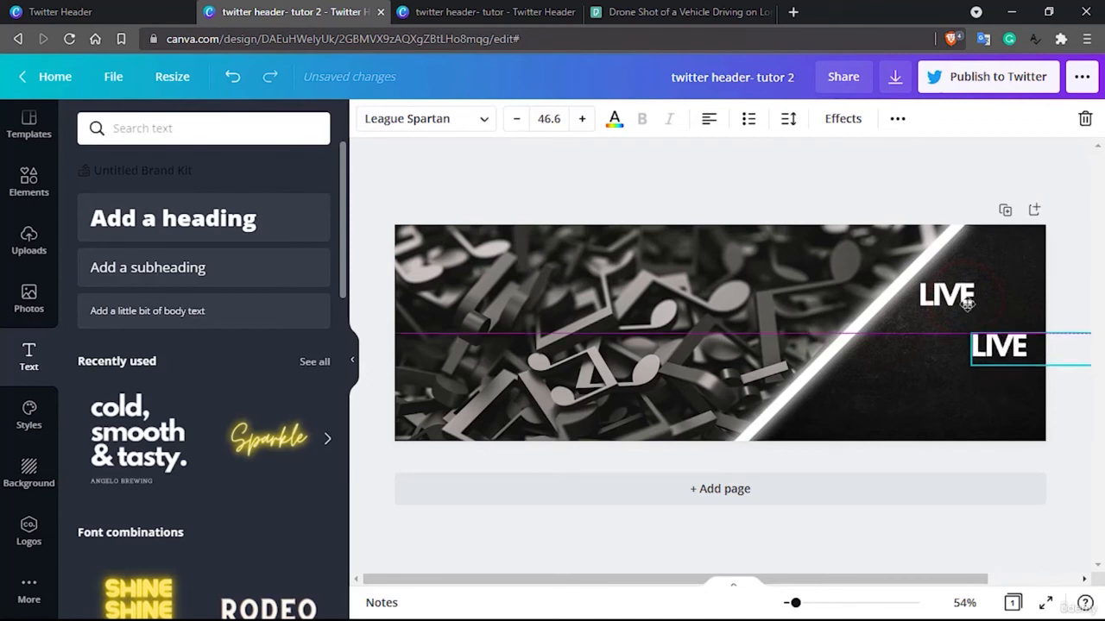
{"action": "double_click", "coordinate": [990, 347]}
{"action": "type", "text": "DREA"}
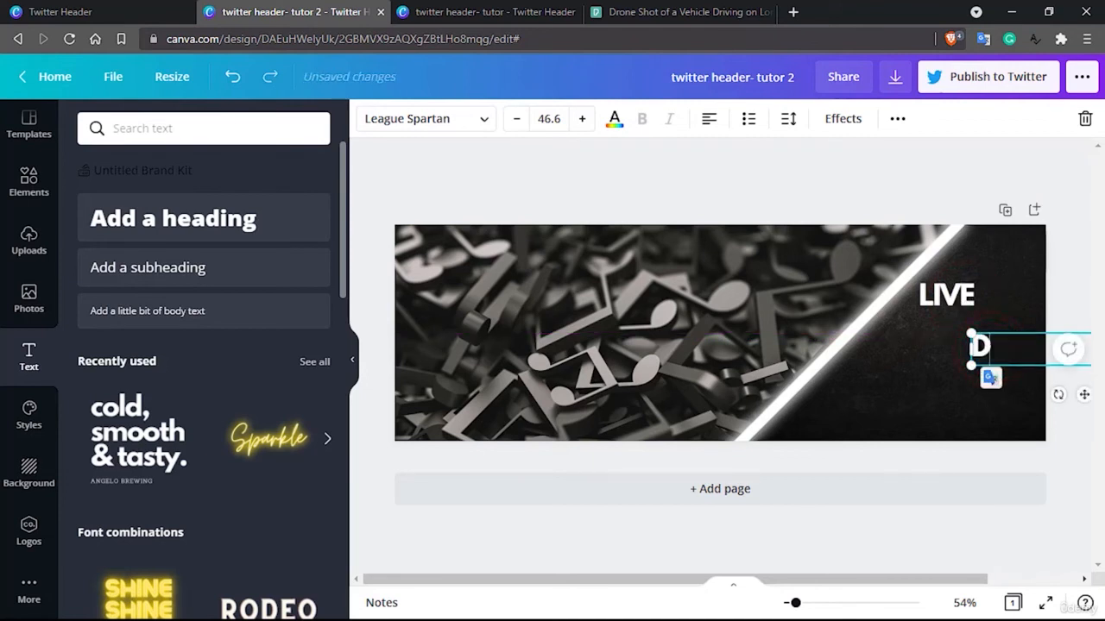
{"action": "left_click", "coordinate": [1013, 322]}
{"action": "mouse_move", "coordinate": [1007, 342]}
{"action": "left_mouse_down"}
{"action": "mouse_move", "coordinate": [982, 348]}
{"action": "mouse_move", "coordinate": [997, 356]}
{"action": "left_mouse_up"}
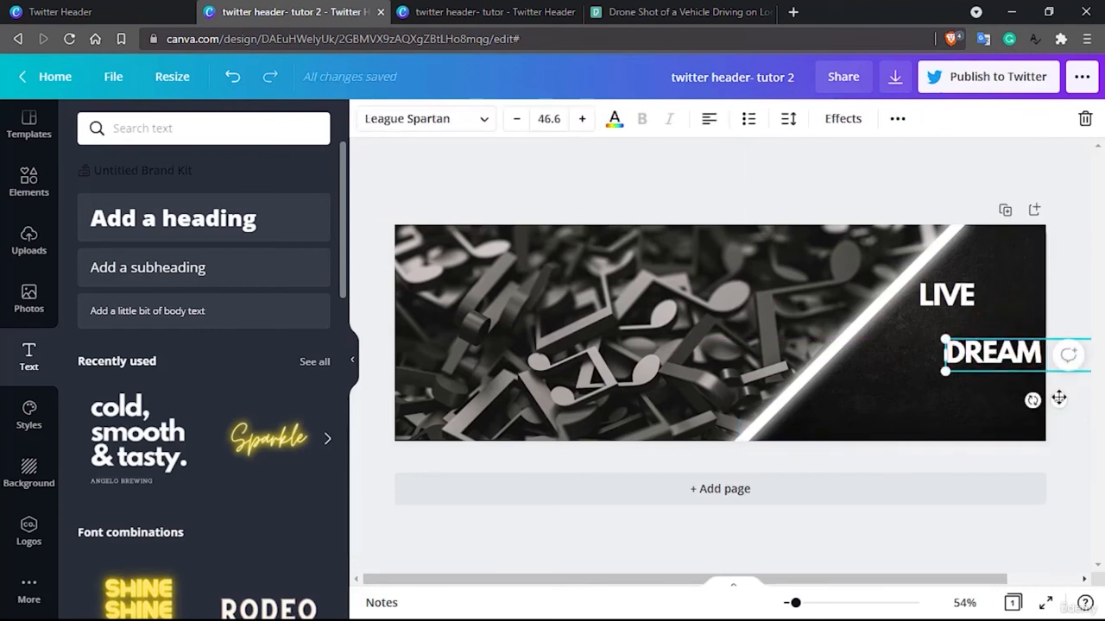
- Duplicate the LIVE text again, place the copy in the triangle's lower part beside the glowing line and change it to "ENJOY"
{"action": "left_click_drag", "start_coordinate": [949, 295], "coordinate": [965, 312]}
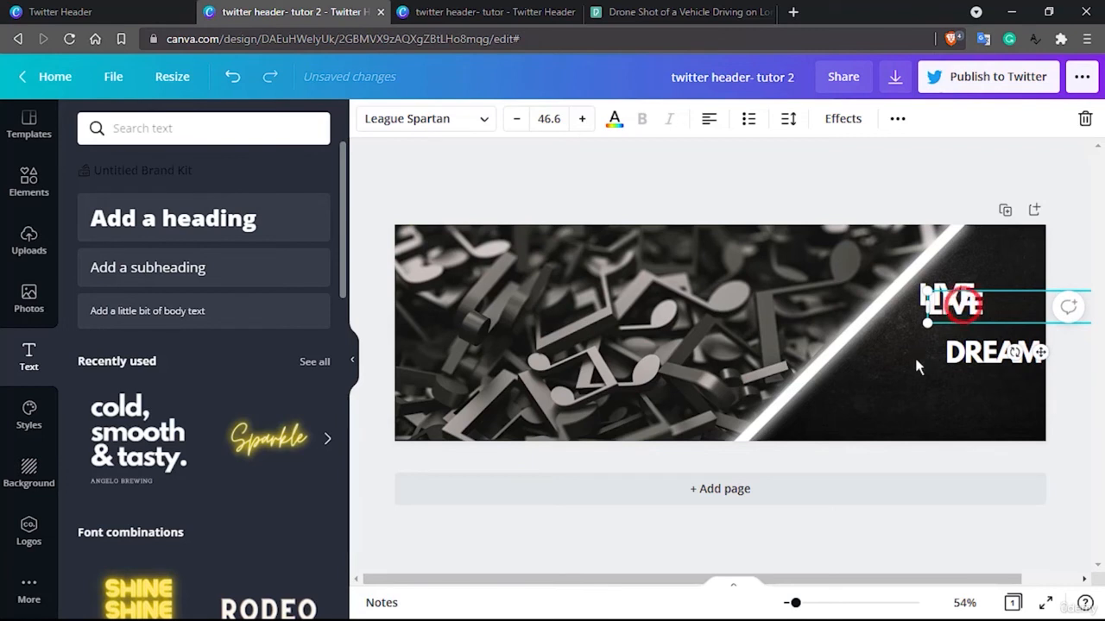
{"action": "left_click_drag", "start_coordinate": [915, 365], "coordinate": [875, 391]}
{"action": "double_click", "coordinate": [873, 391]}
{"action": "type", "text": "ENJOY"}
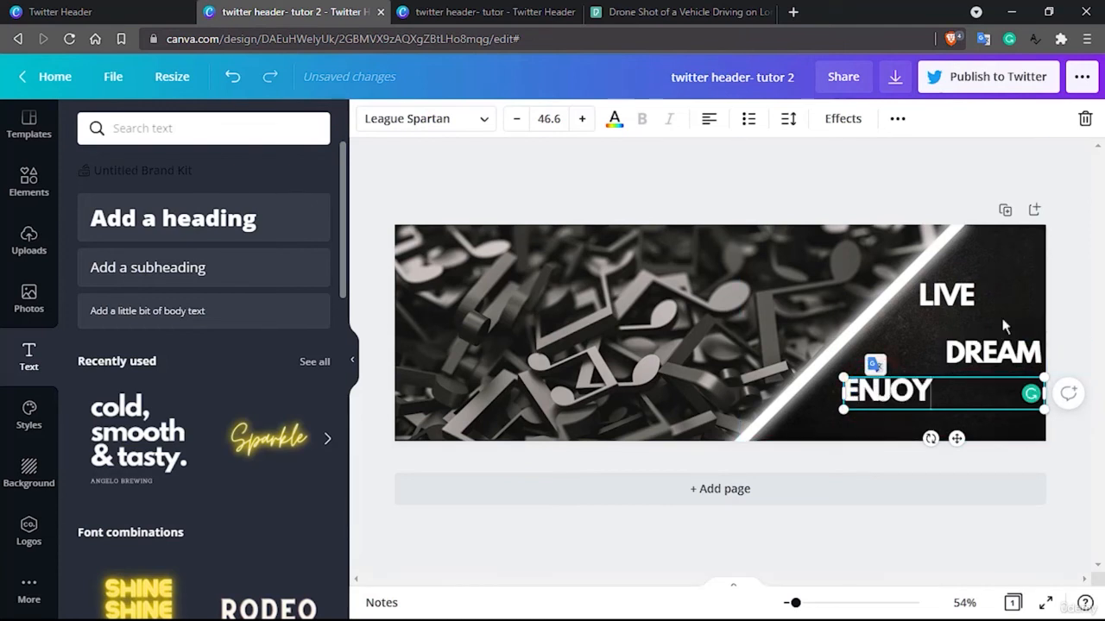
{"action": "left_click", "coordinate": [1080, 274]}
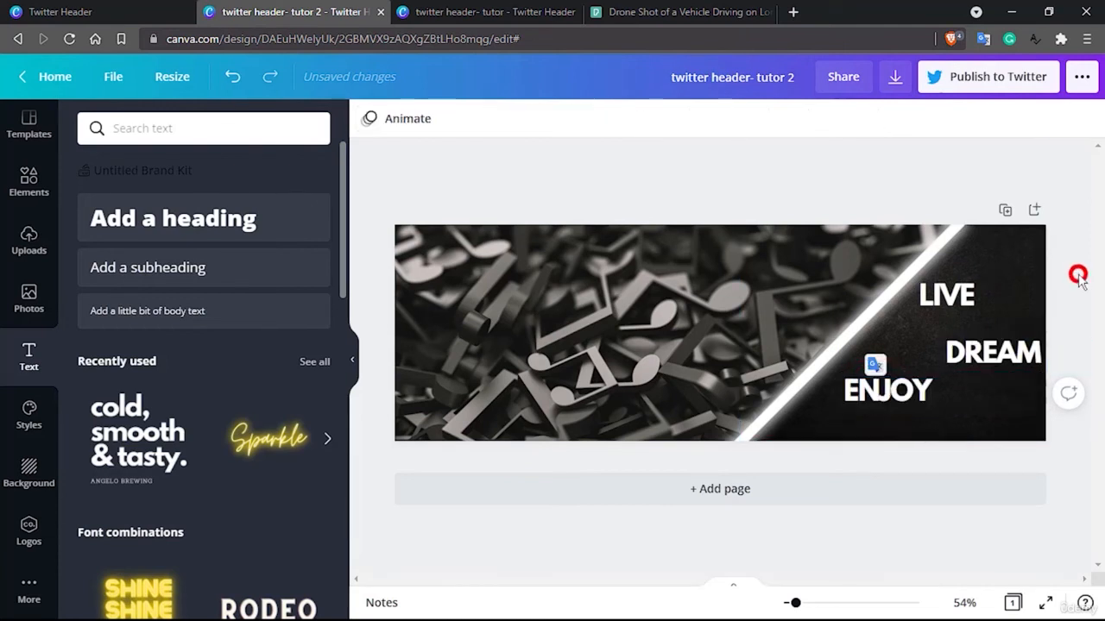
- Move the ENJOY text slightly down and nudge it left toward the glowing line
{"action": "left_click", "coordinate": [897, 390]}
{"action": "left_click_drag", "start_coordinate": [898, 390], "coordinate": [898, 394]}
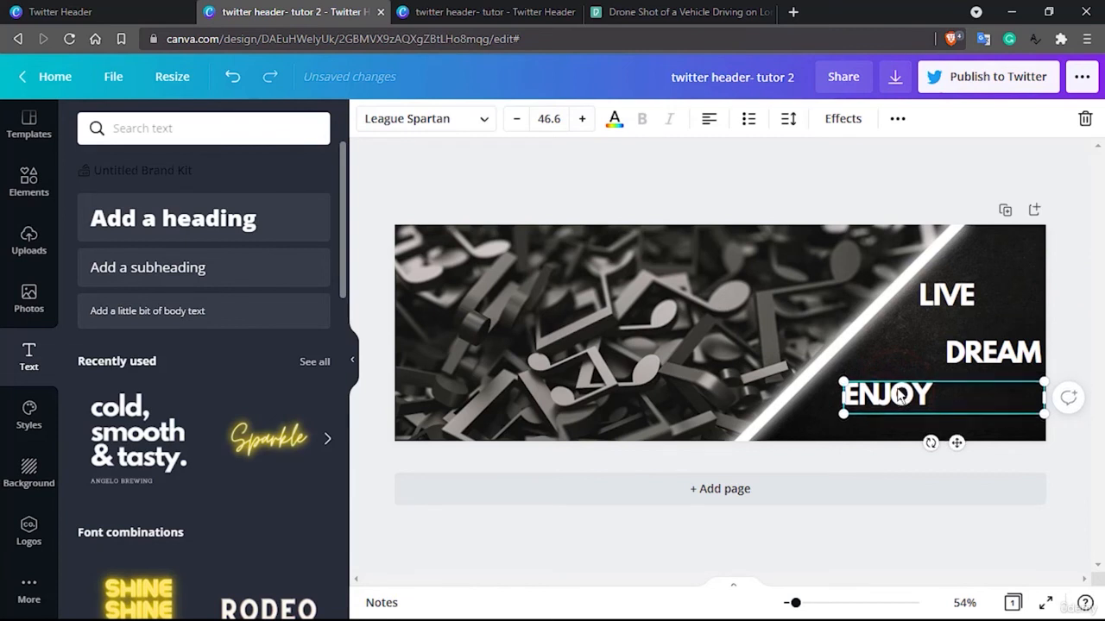
{"action": "key", "text": "Left"}
{"action": "key", "text": "Left"}
{"action": "key", "text": "Left"}
{"action": "key", "text": "Left"}
{"action": "key", "text": "Left"}
{"action": "key", "text": "Left"}
{"action": "key", "text": "Left"}
{"action": "key", "text": "Left"}
{"action": "key", "text": "Left"}
{"action": "key", "text": "Left"}
{"action": "key", "text": "Left"}
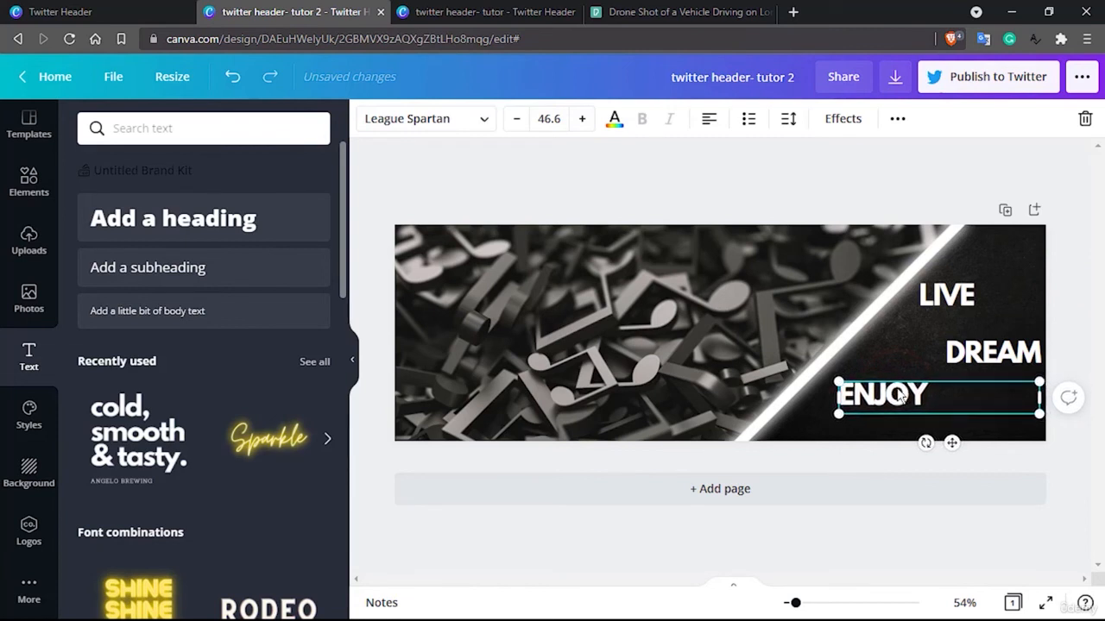
- Deselect the text and view the music header design in full screen
{"action": "left_click", "coordinate": [1074, 257]}
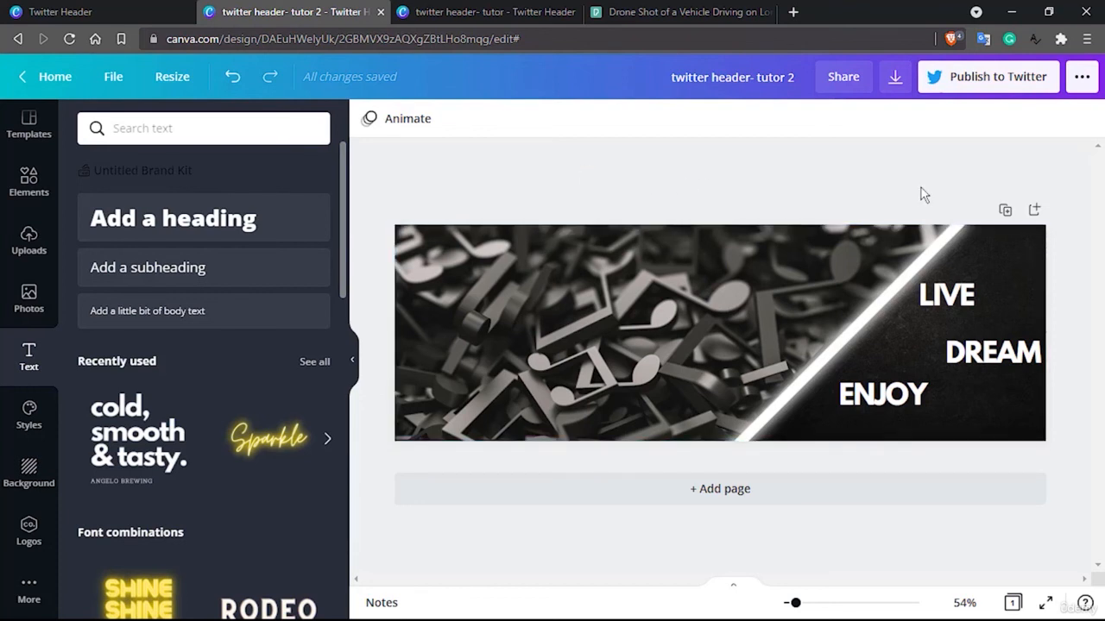
{"action": "left_click", "coordinate": [1045, 603]}
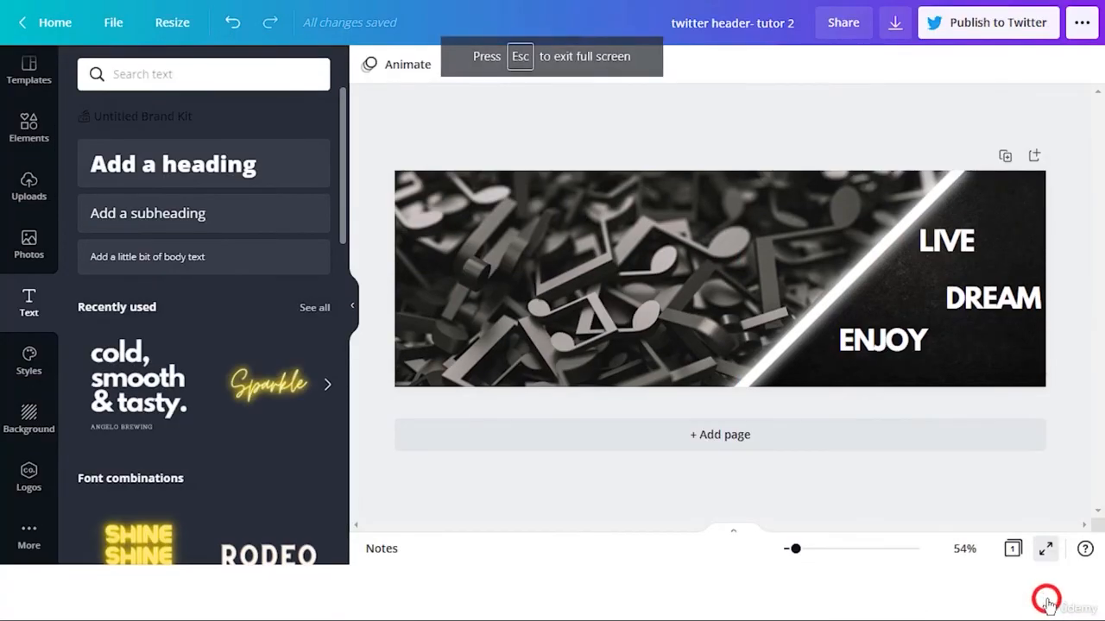